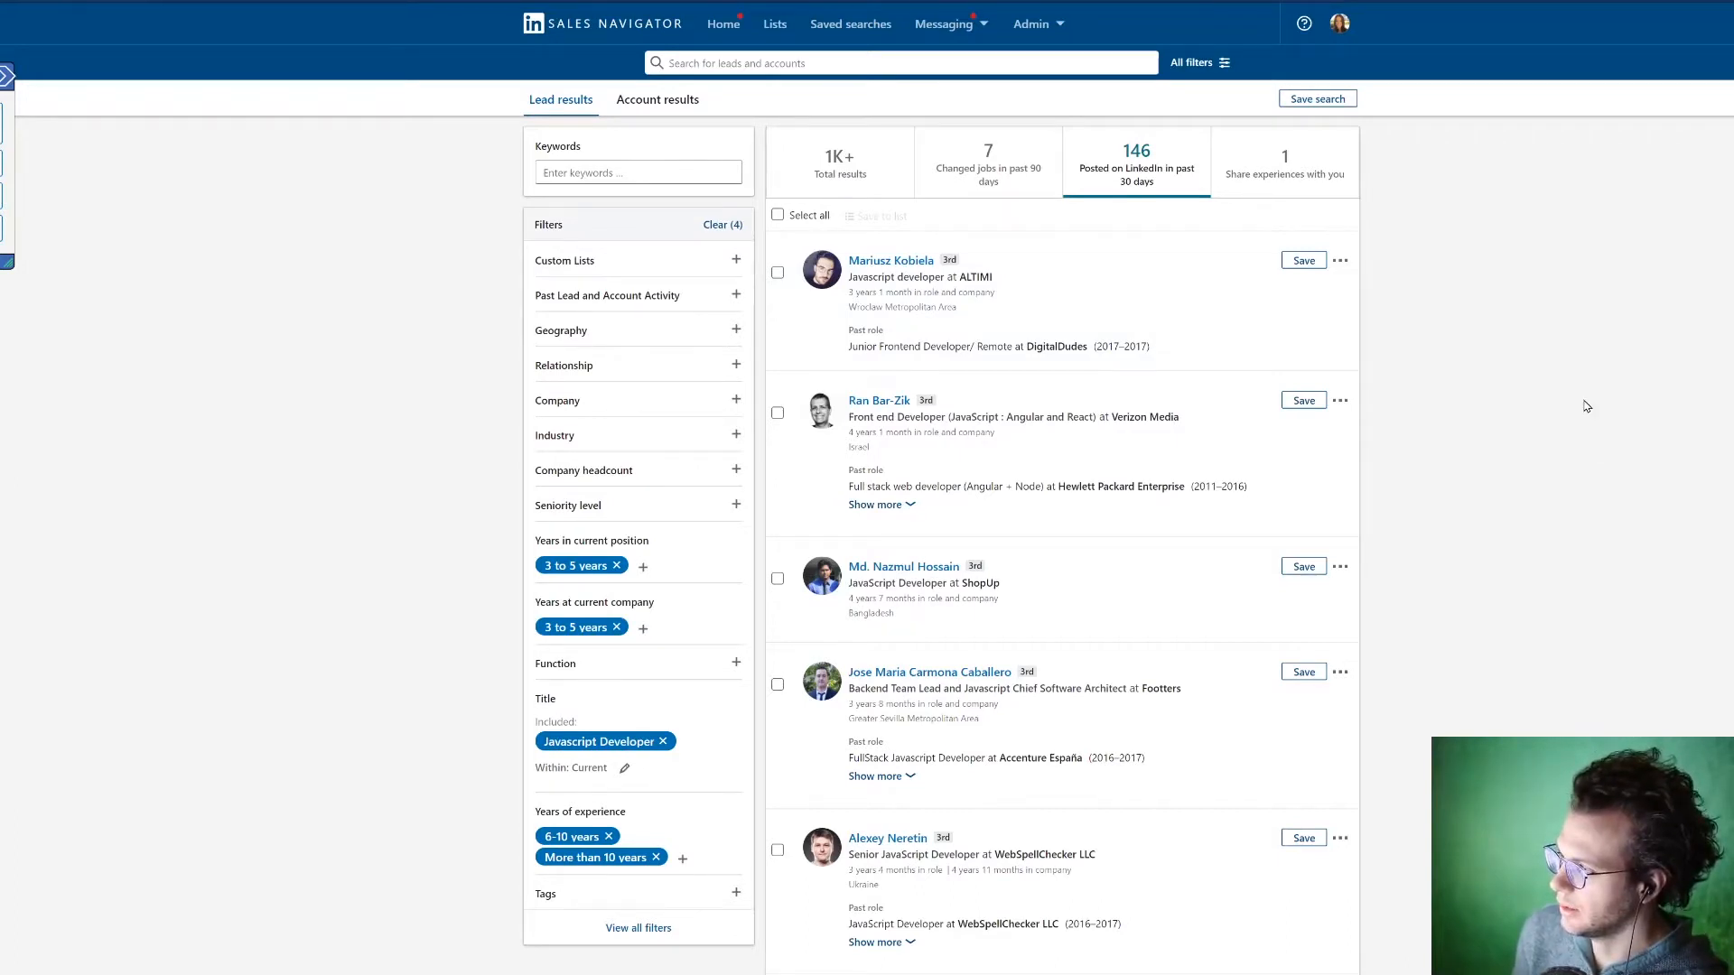
# Step: Review the Javascript Developer lead results on the second page and the filters applied to the search
pyautogui.scroll(-20, 1571, 469)
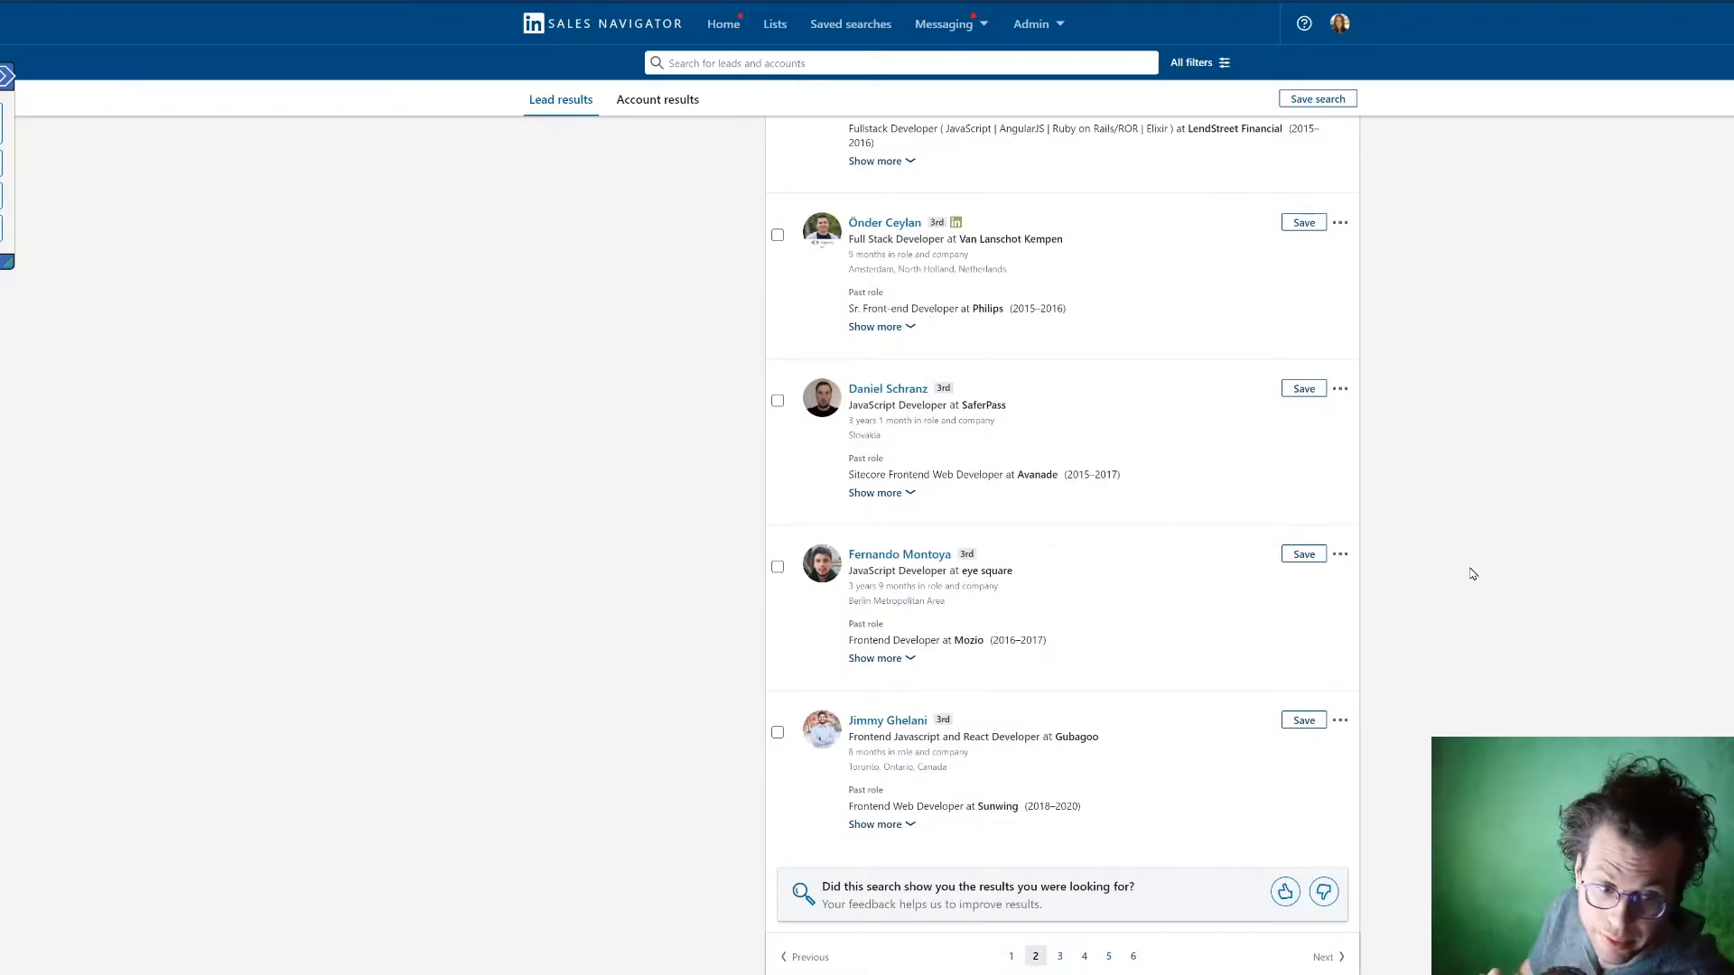
pyautogui.scroll(1, 1534, 461)
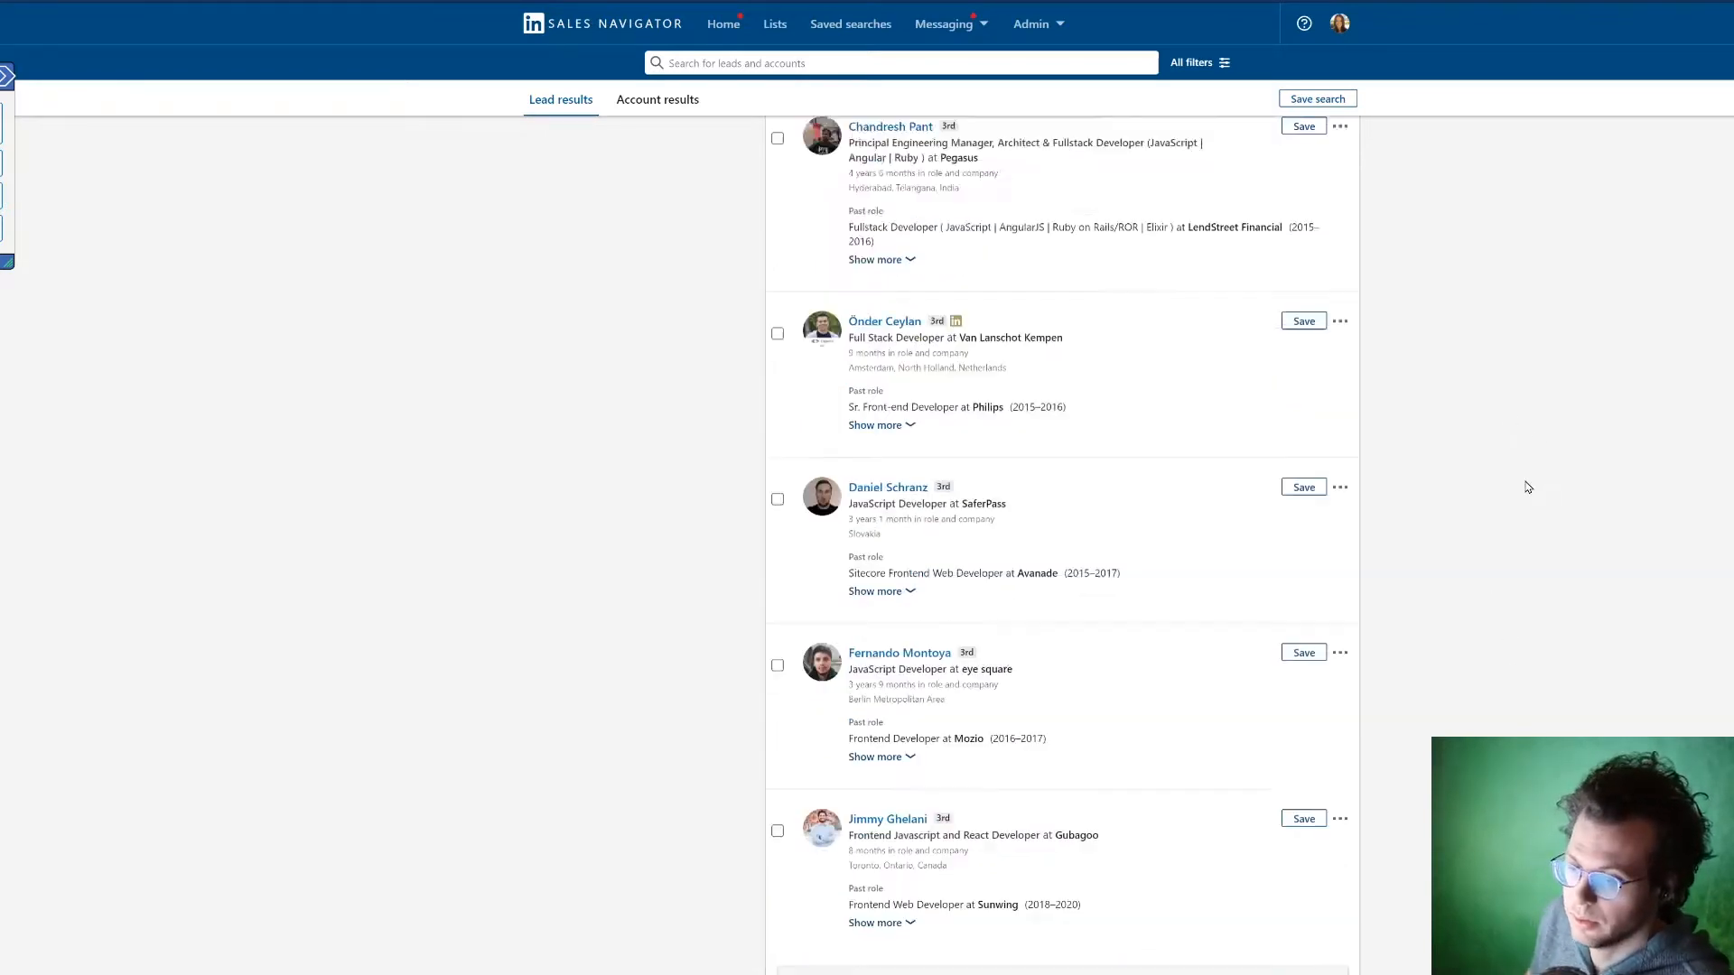
pyautogui.scroll(20, 1527, 488)
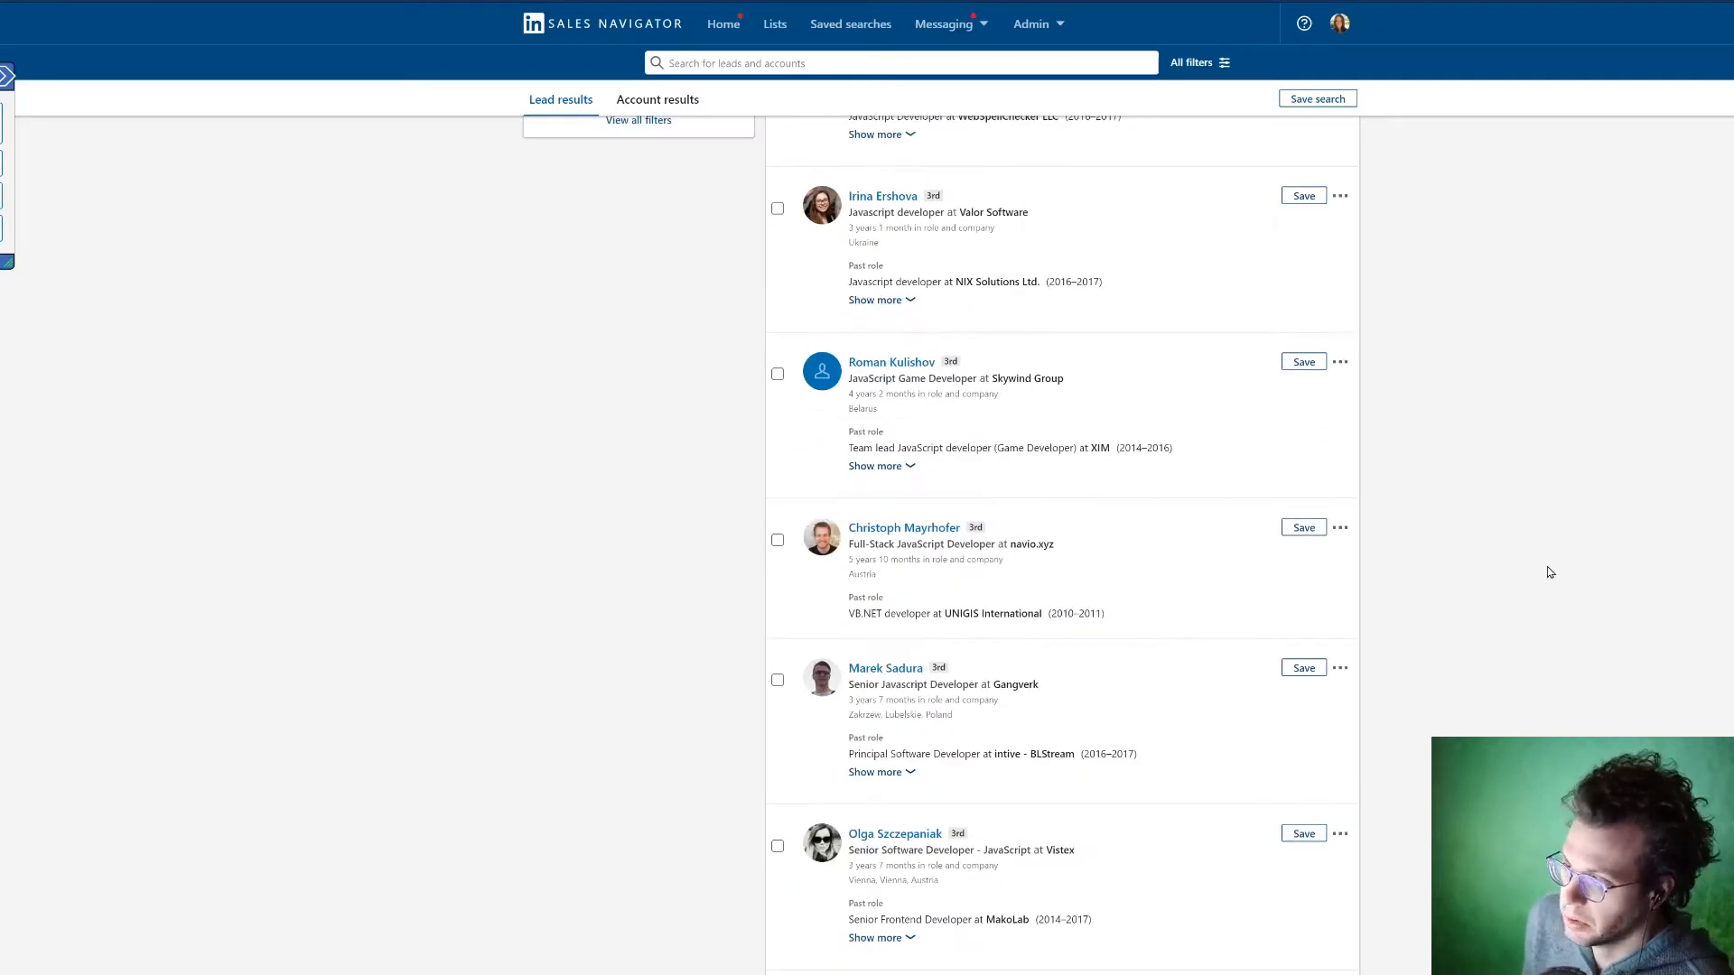
pyautogui.scroll(10, 1544, 578)
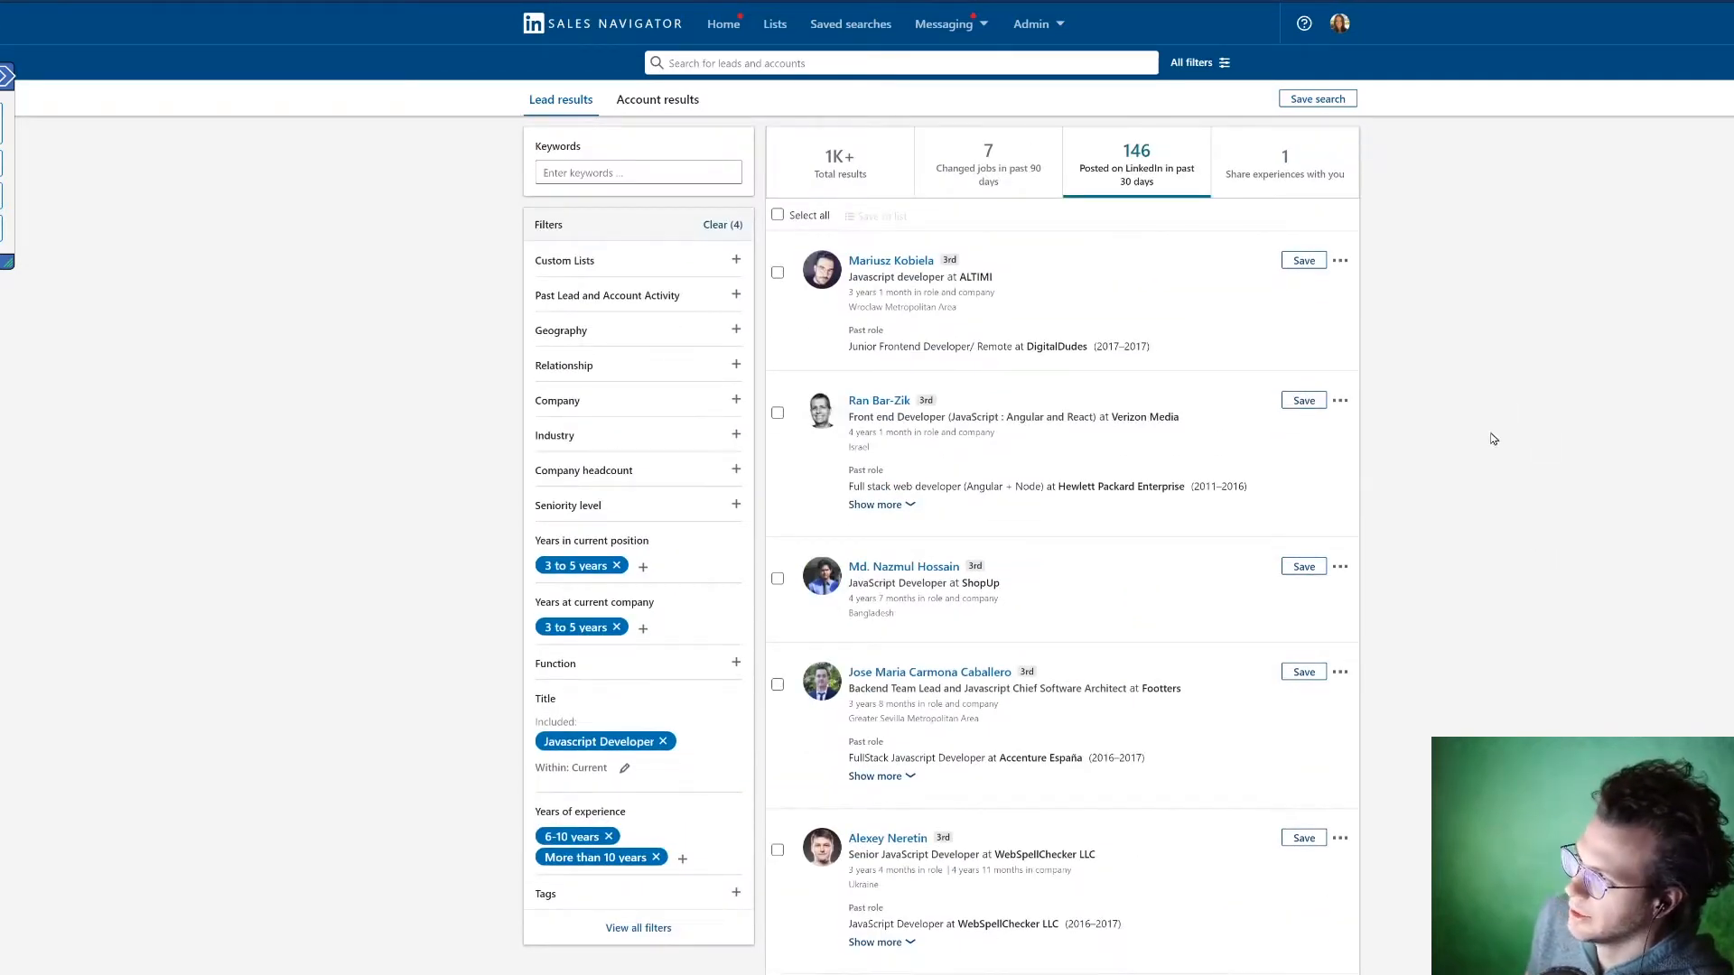
pyautogui.click(618, 263)
pyautogui.click(618, 262)
pyautogui.scroll(-2, 658, 495)
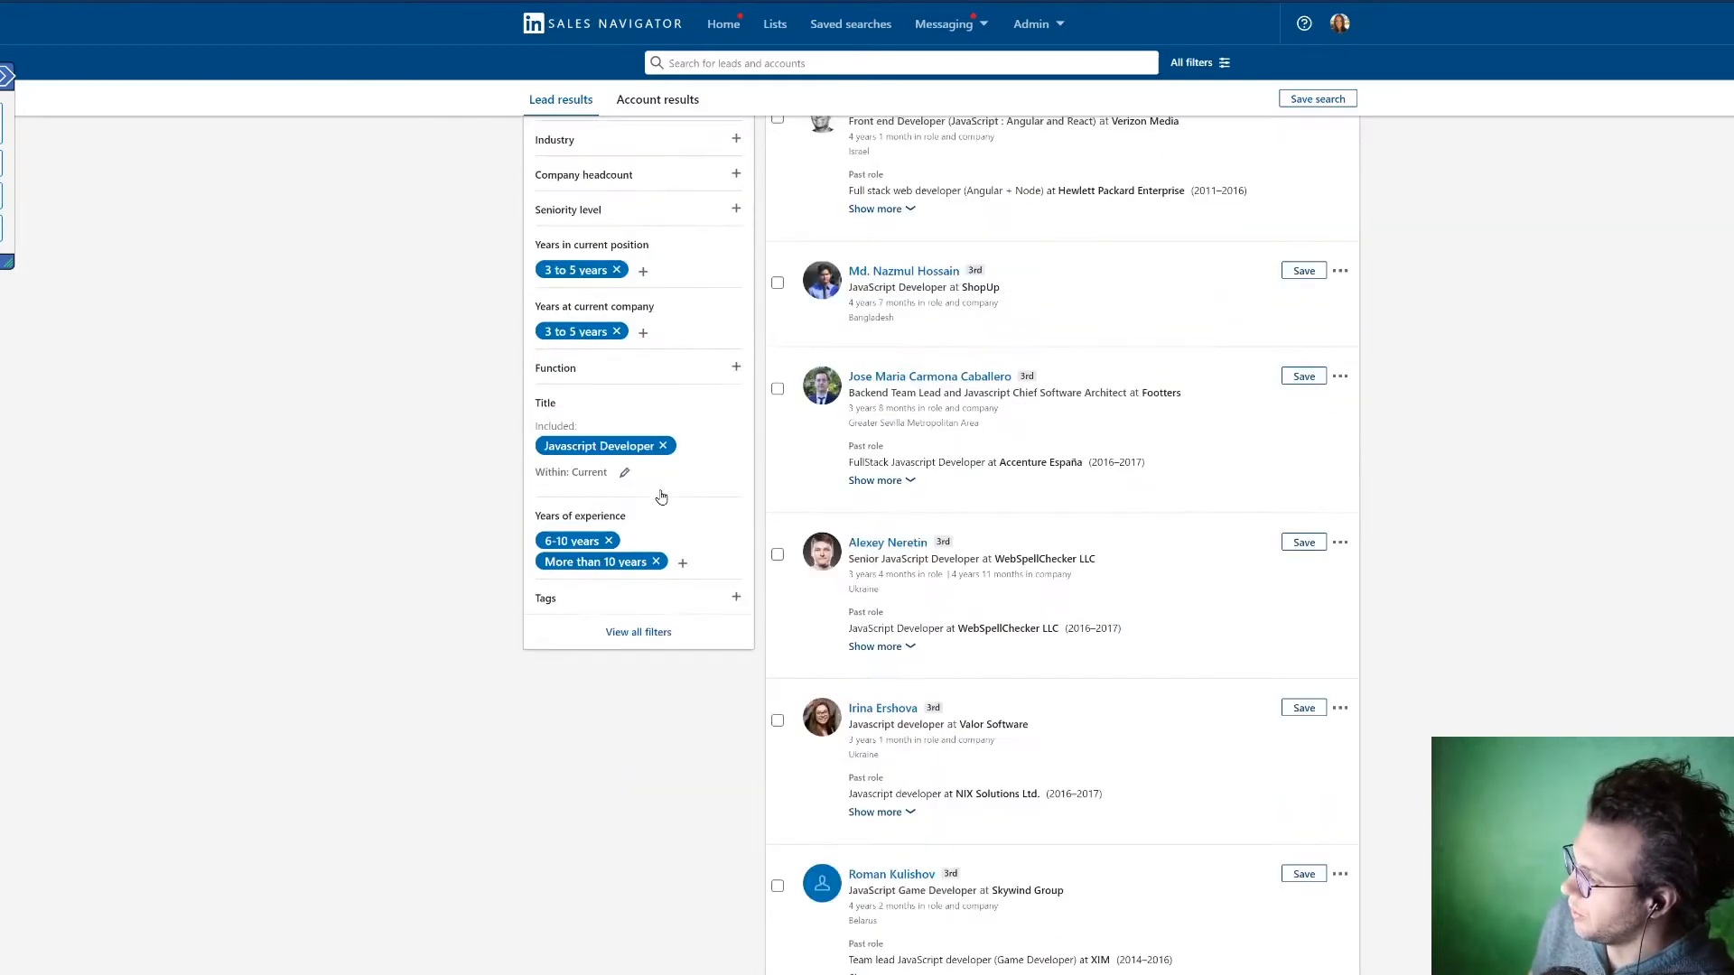
pyautogui.scroll(2, 657, 495)
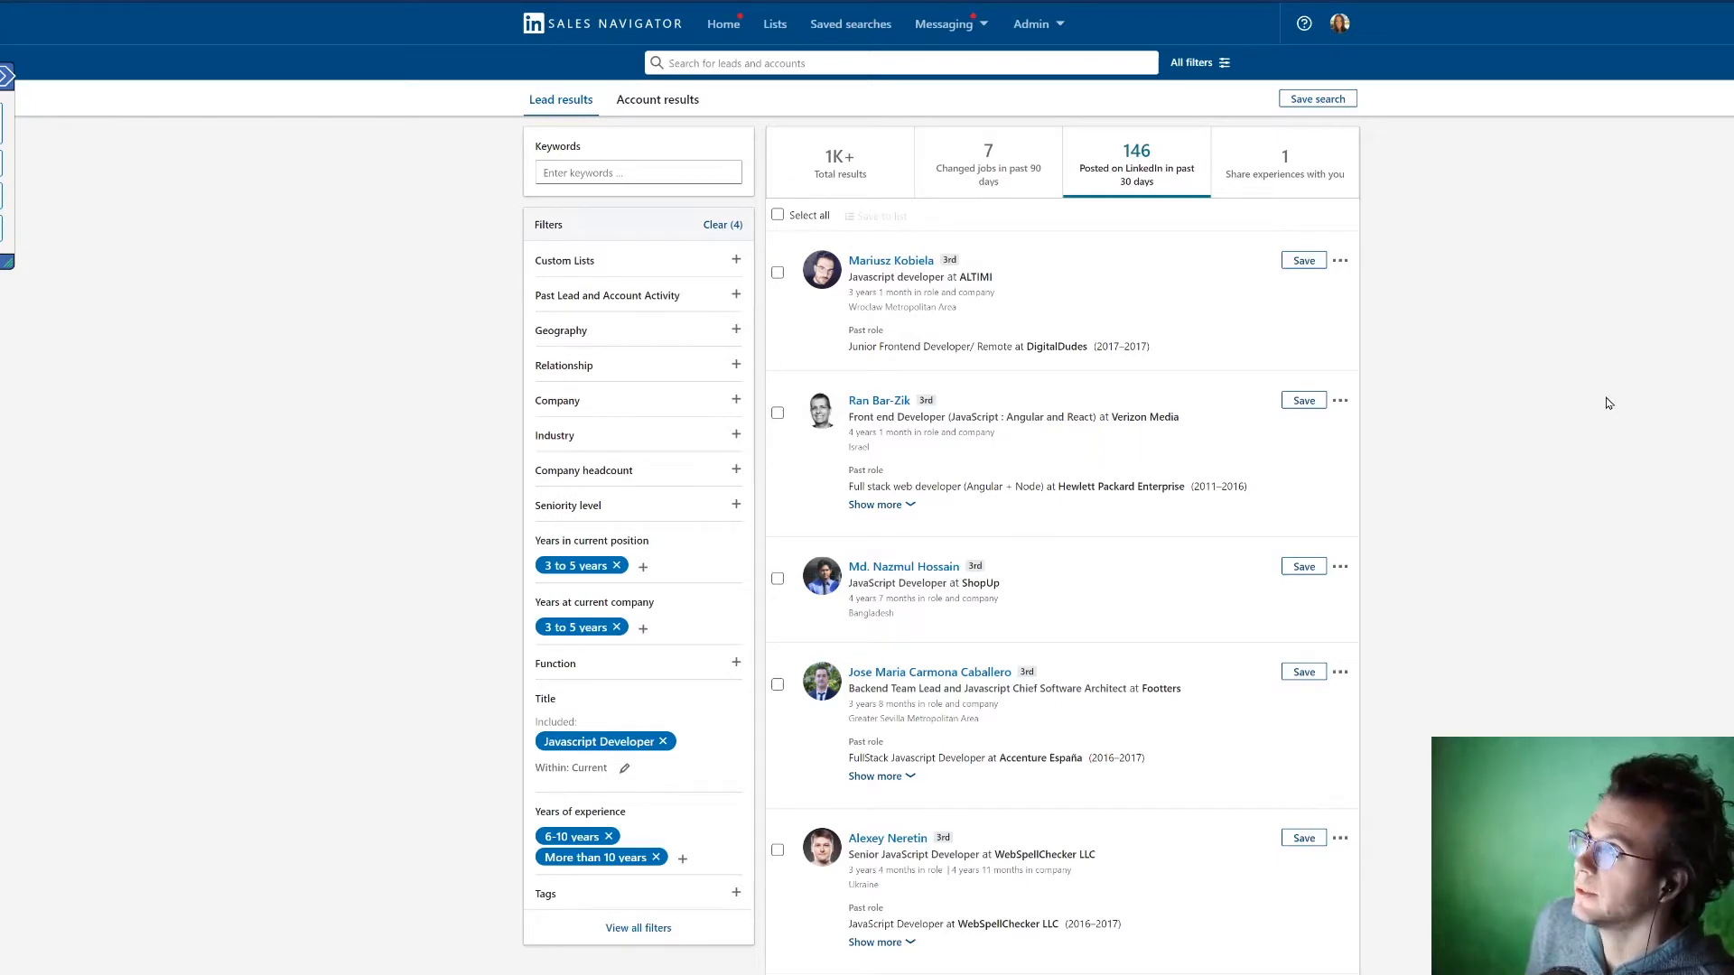
# Step: Expand the collapsed Quickli panel to show its download tools
pyautogui.click(7, 77)
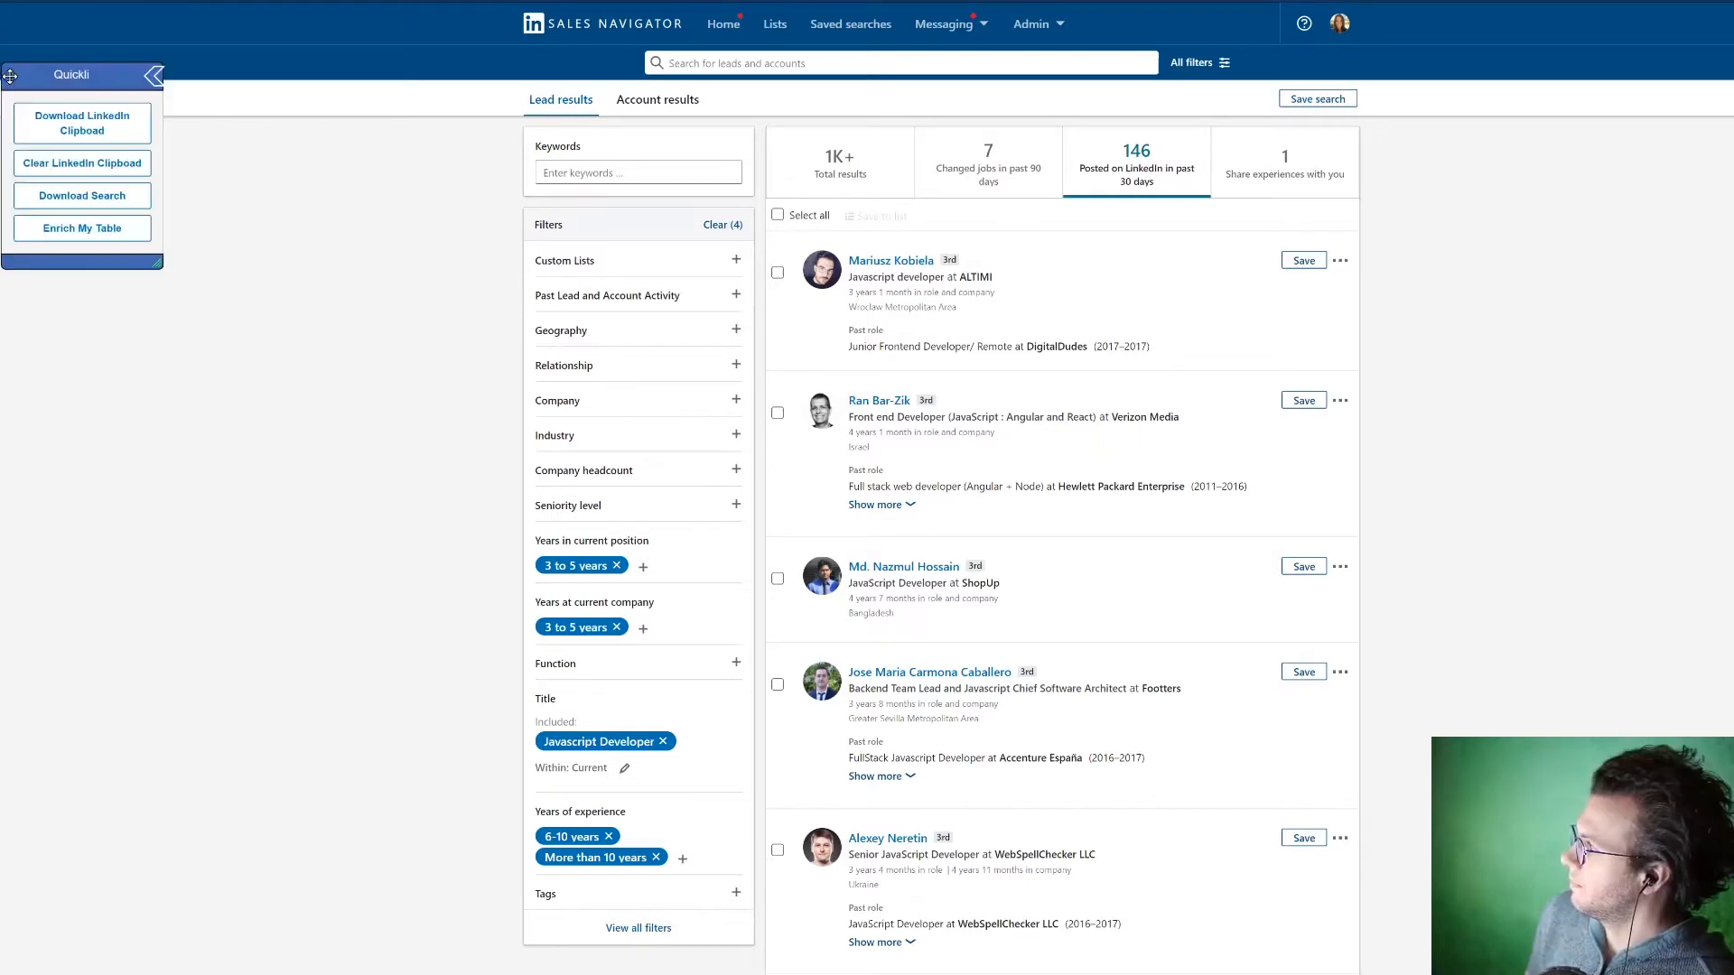
pyautogui.click(154, 76)
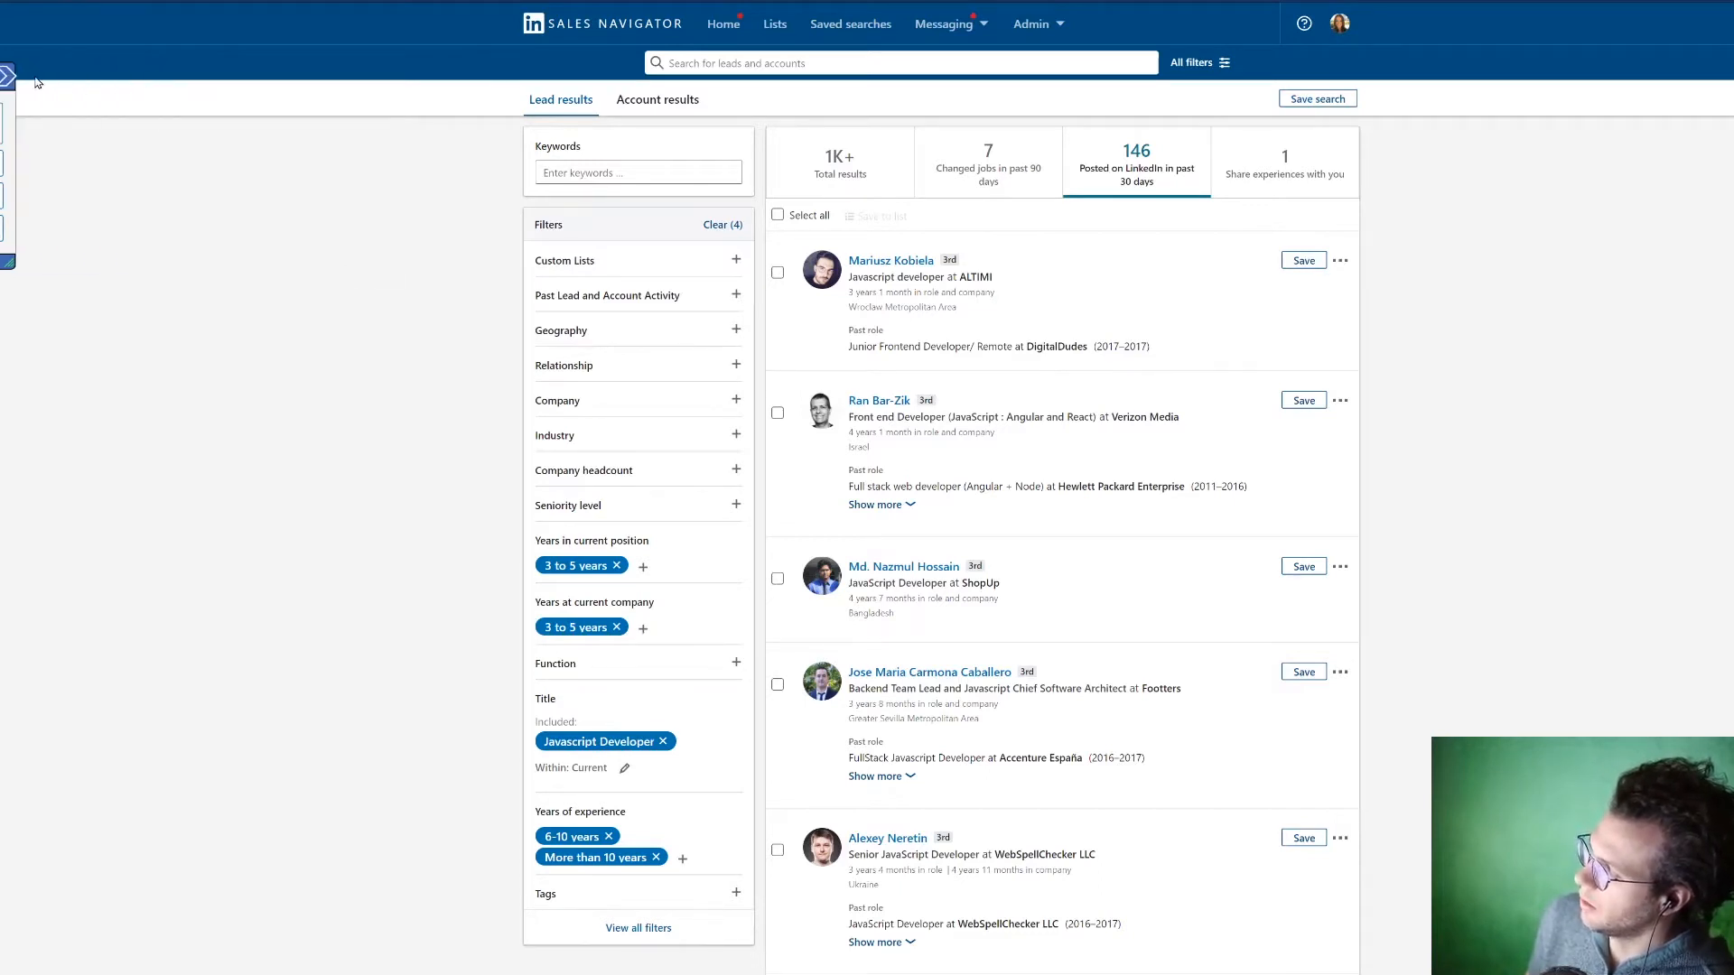
pyautogui.click(12, 74)
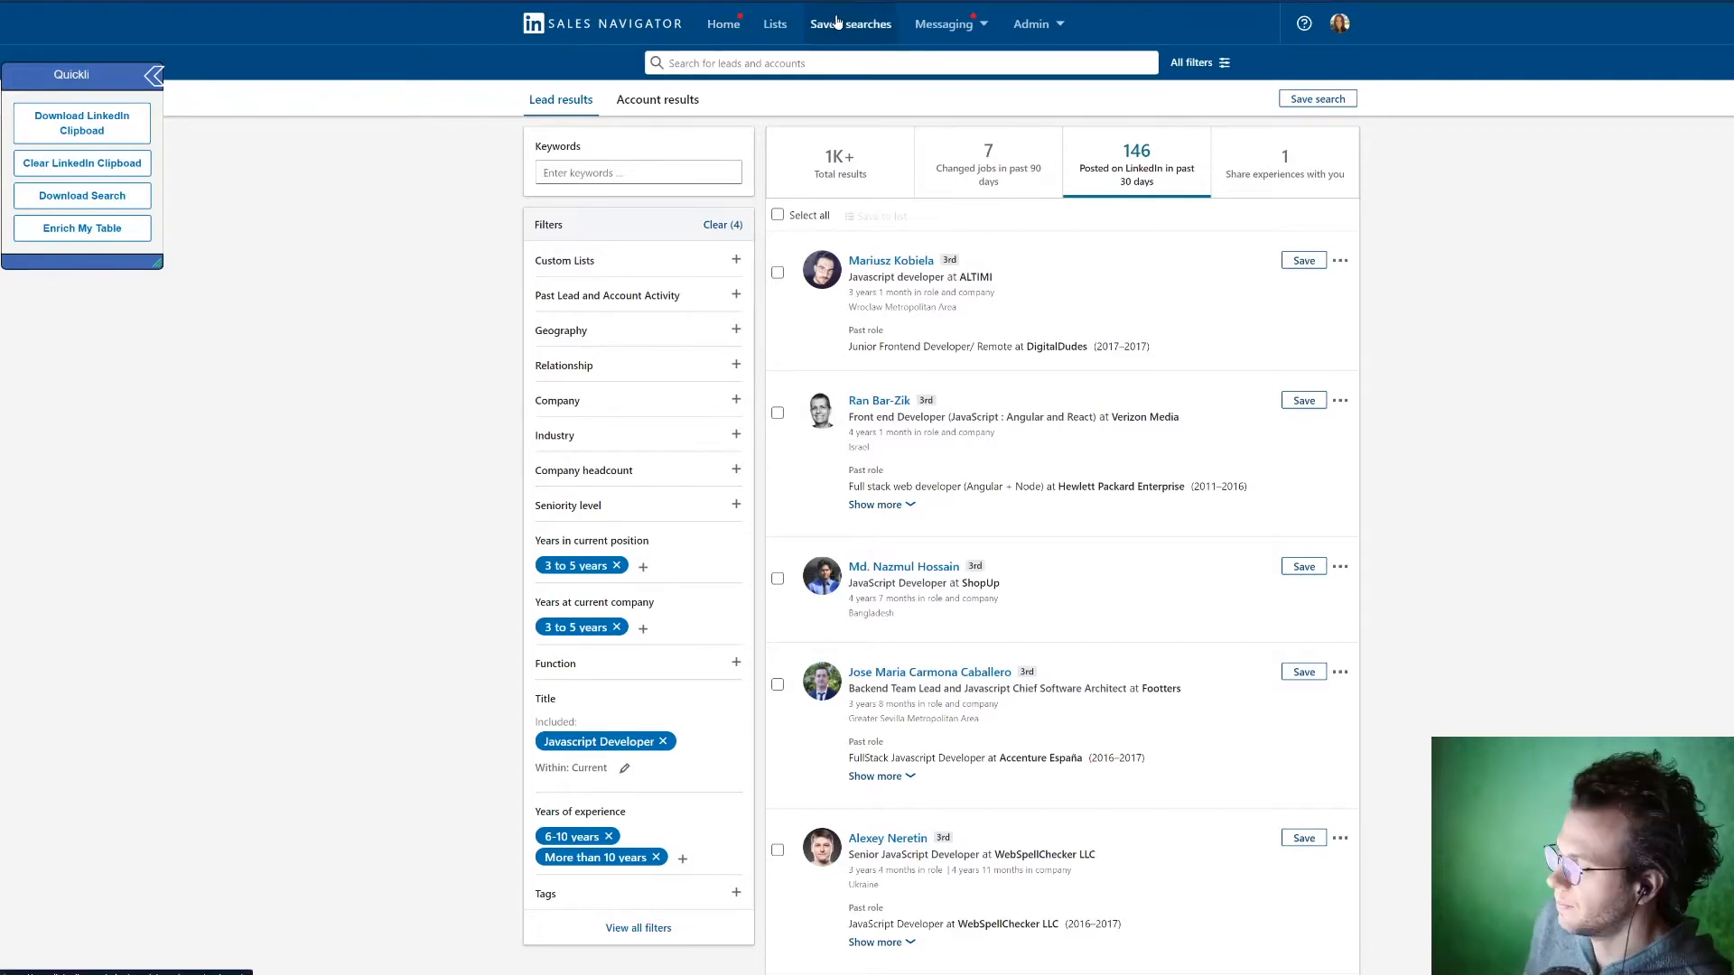
pyautogui.click(116, 206)
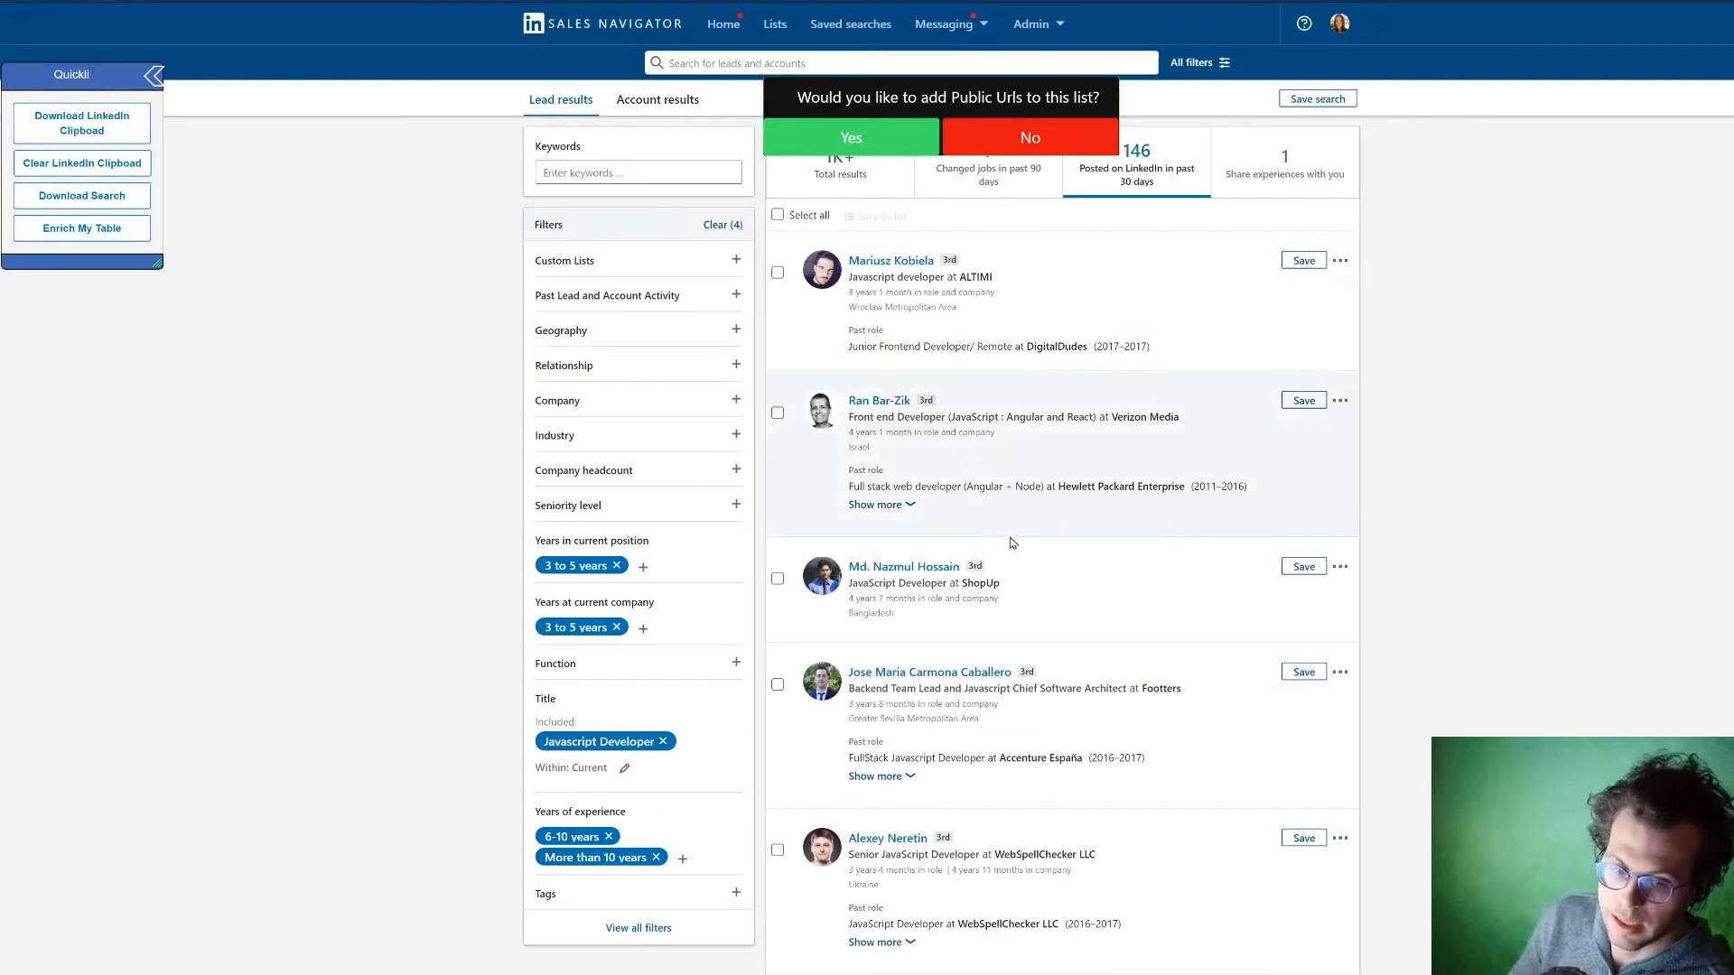
pyautogui.click(1031, 137)
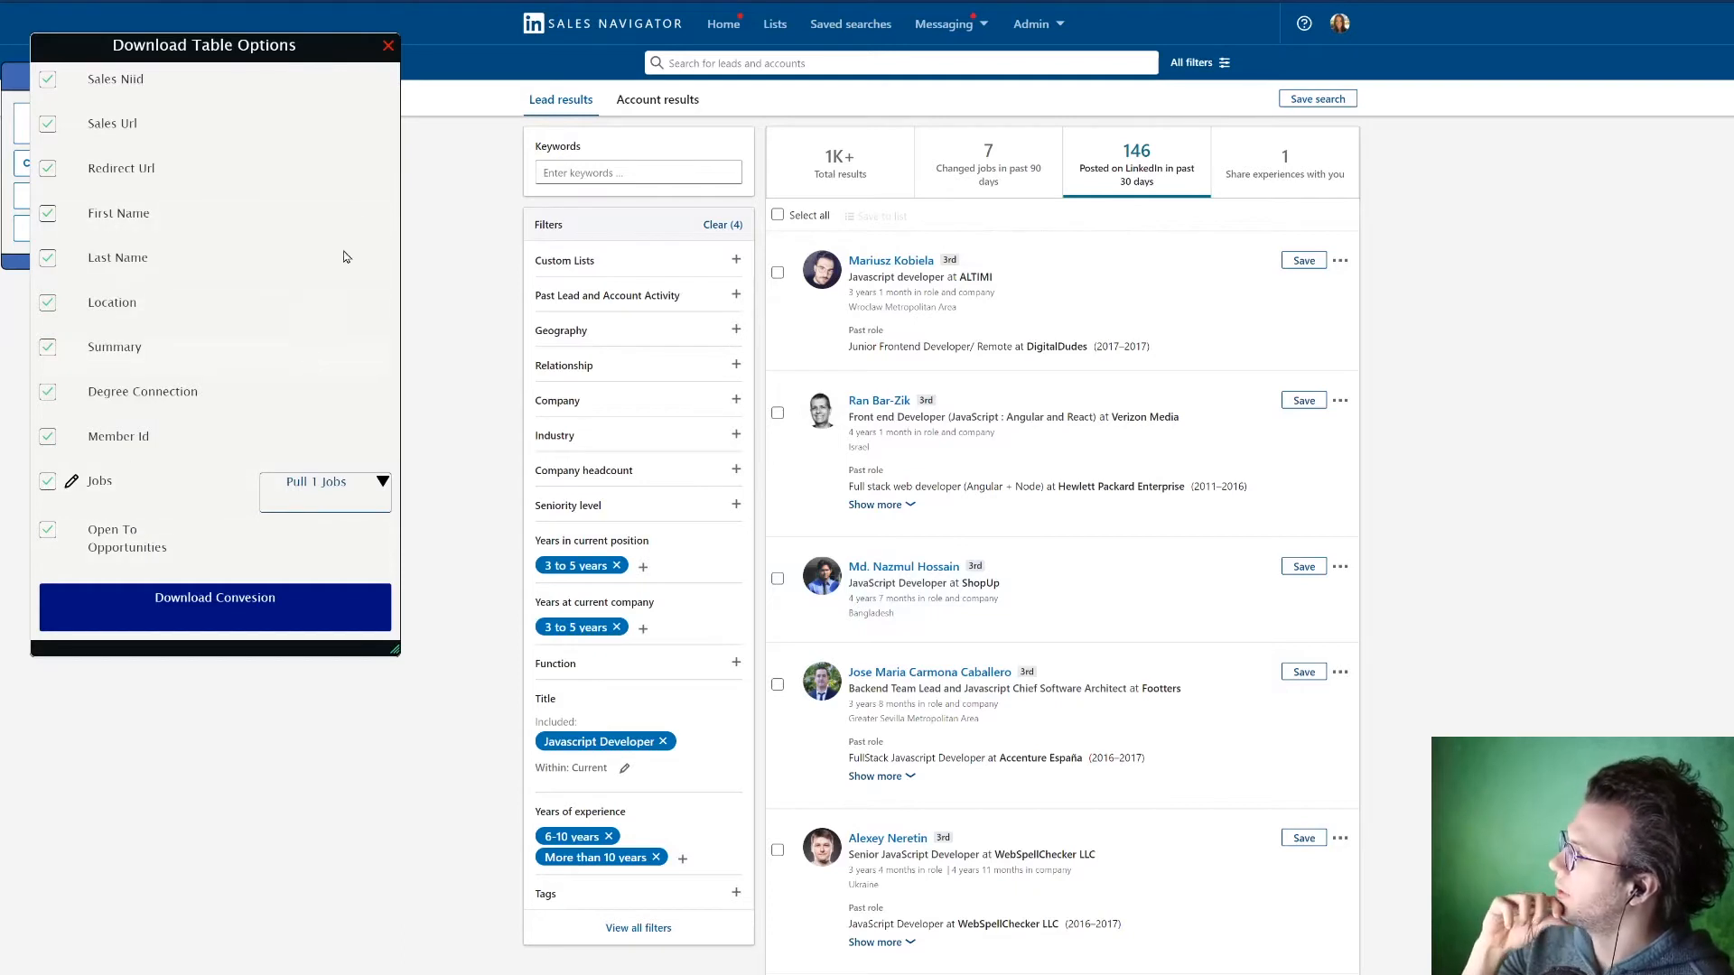
pyautogui.click(390, 47)
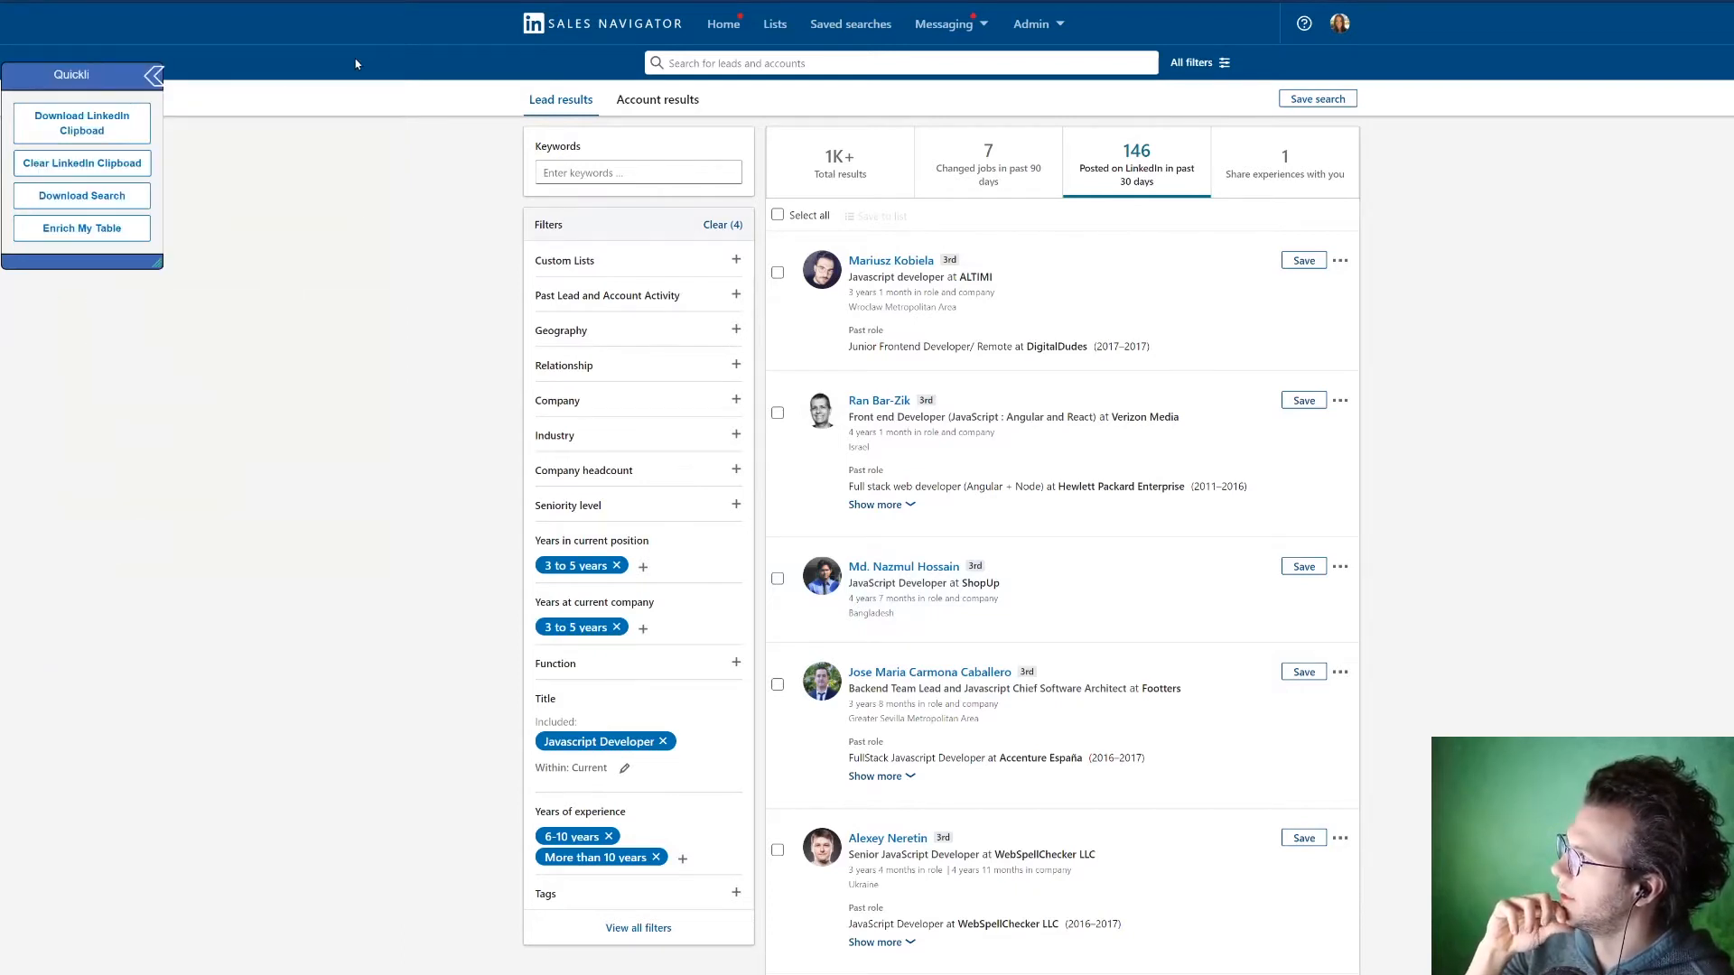
# Step: Start a download of the lead search with public URLs added, and place the table options over the results
pyautogui.click(103, 196)
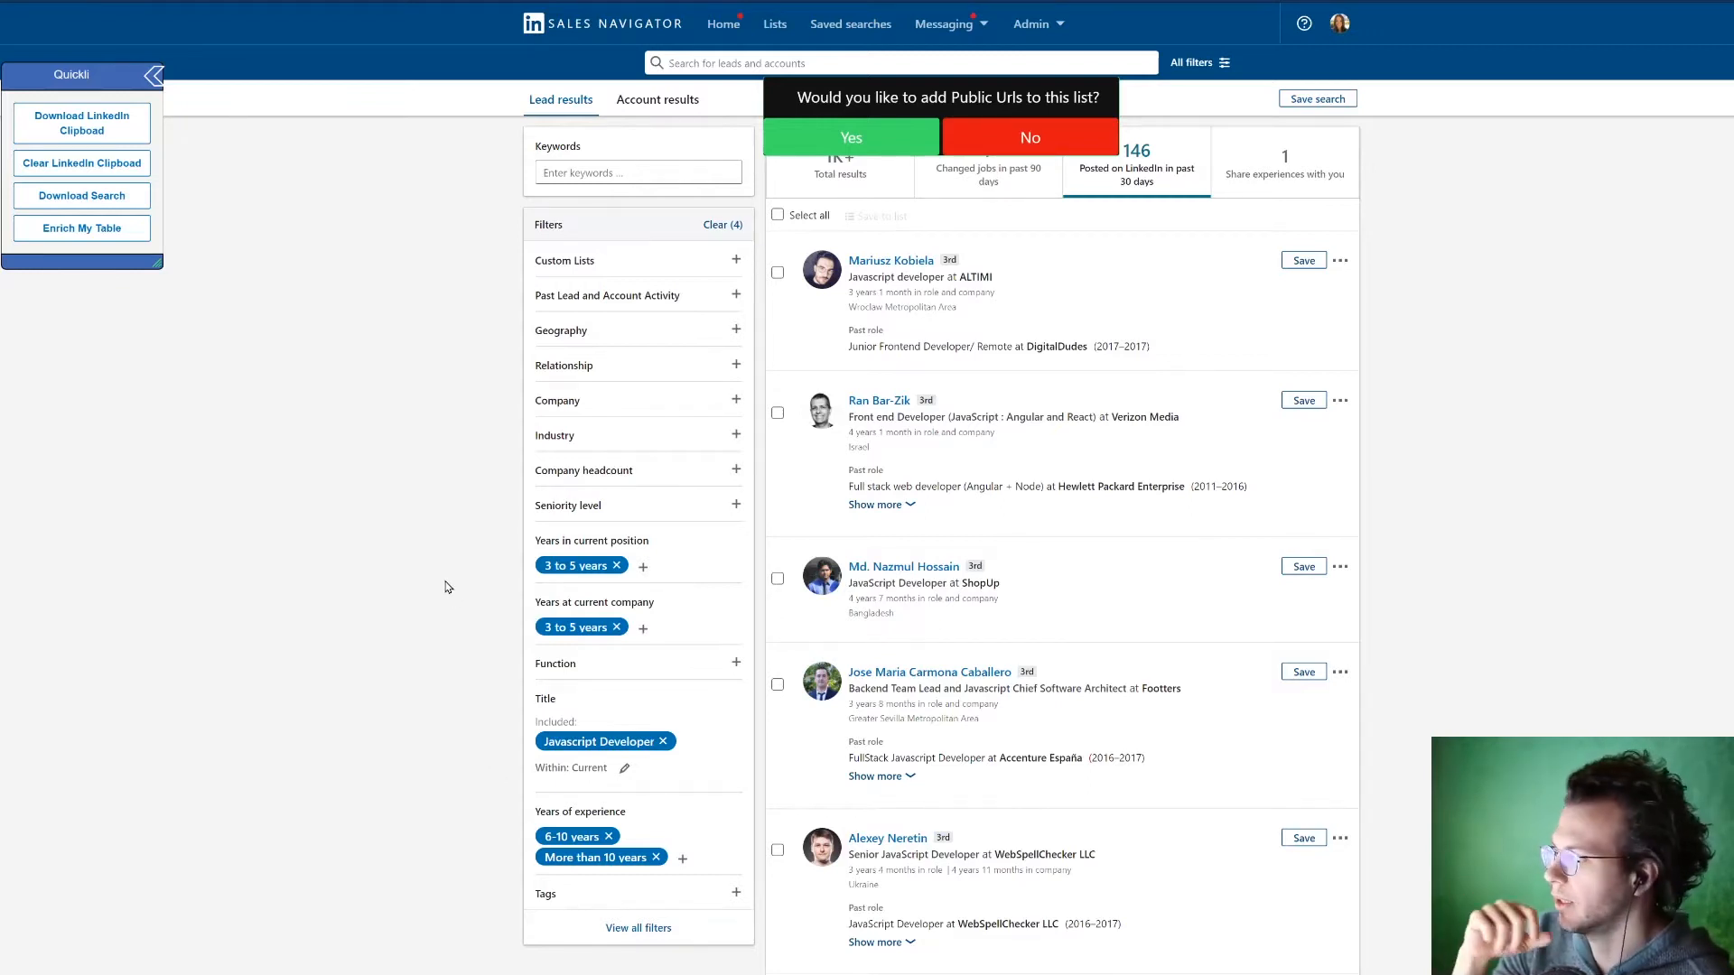
pyautogui.click(852, 137)
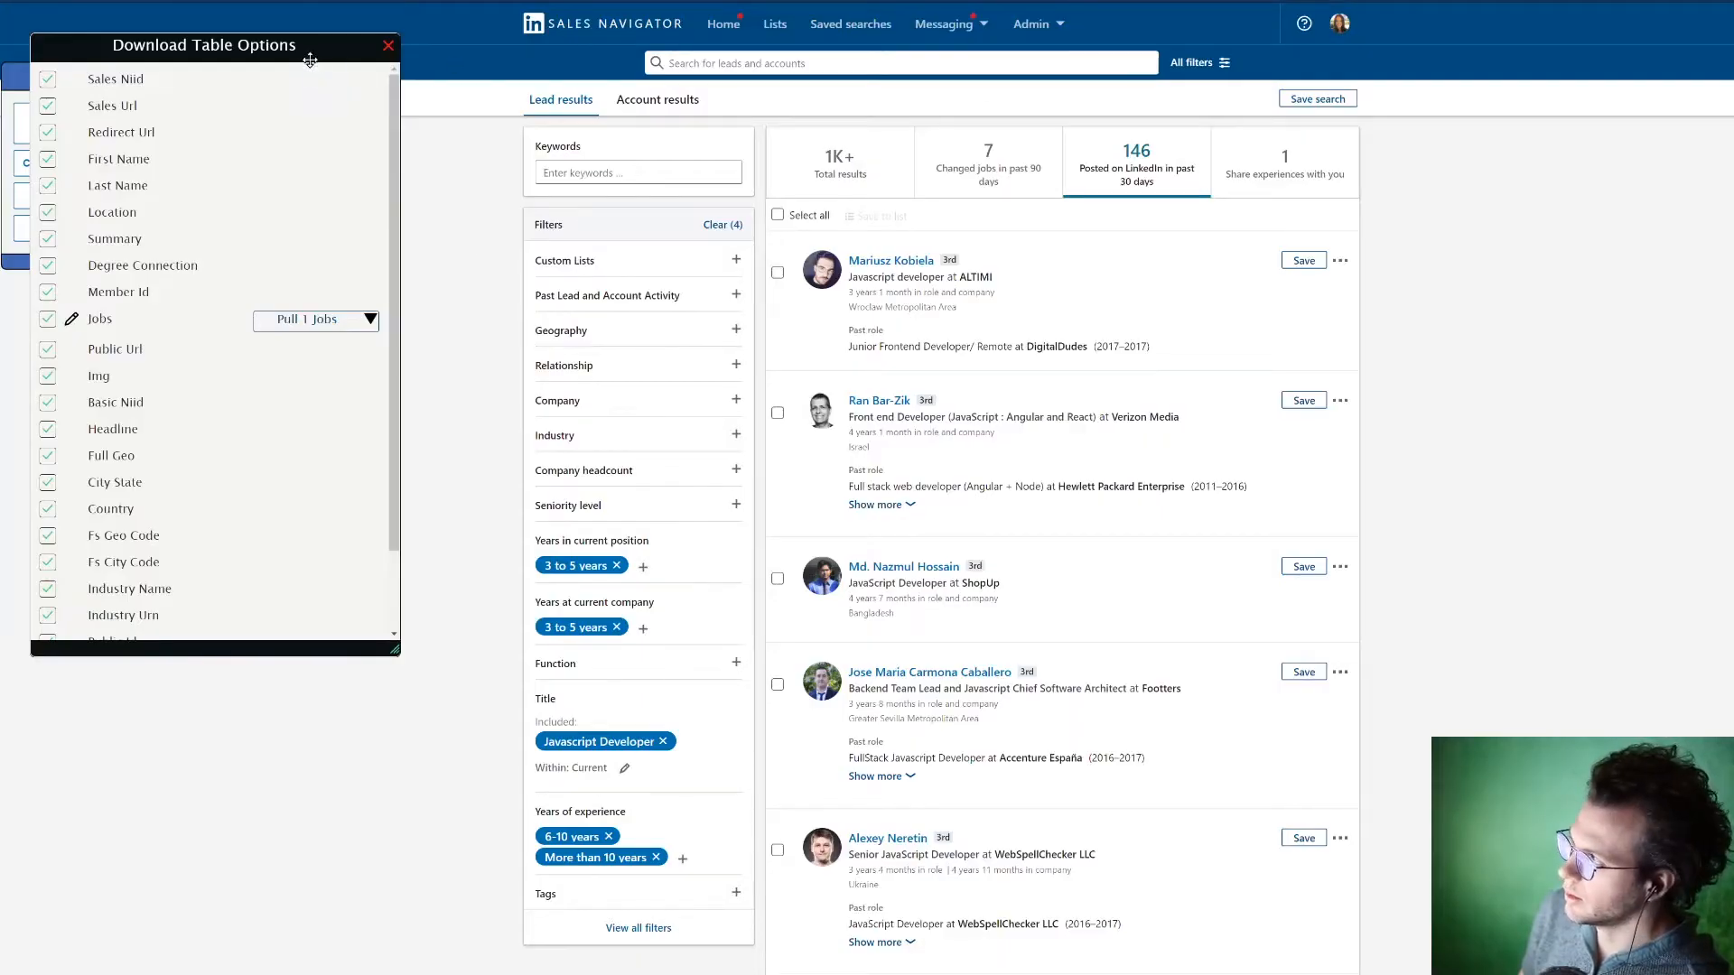
pyautogui.moveTo(305, 56); pyautogui.dragTo(1070, 154)
# Step: Exclude the Fs City Code, Fs Geo Code and Industry Urn fields from the download table
pyautogui.scroll(-2, 989, 643)
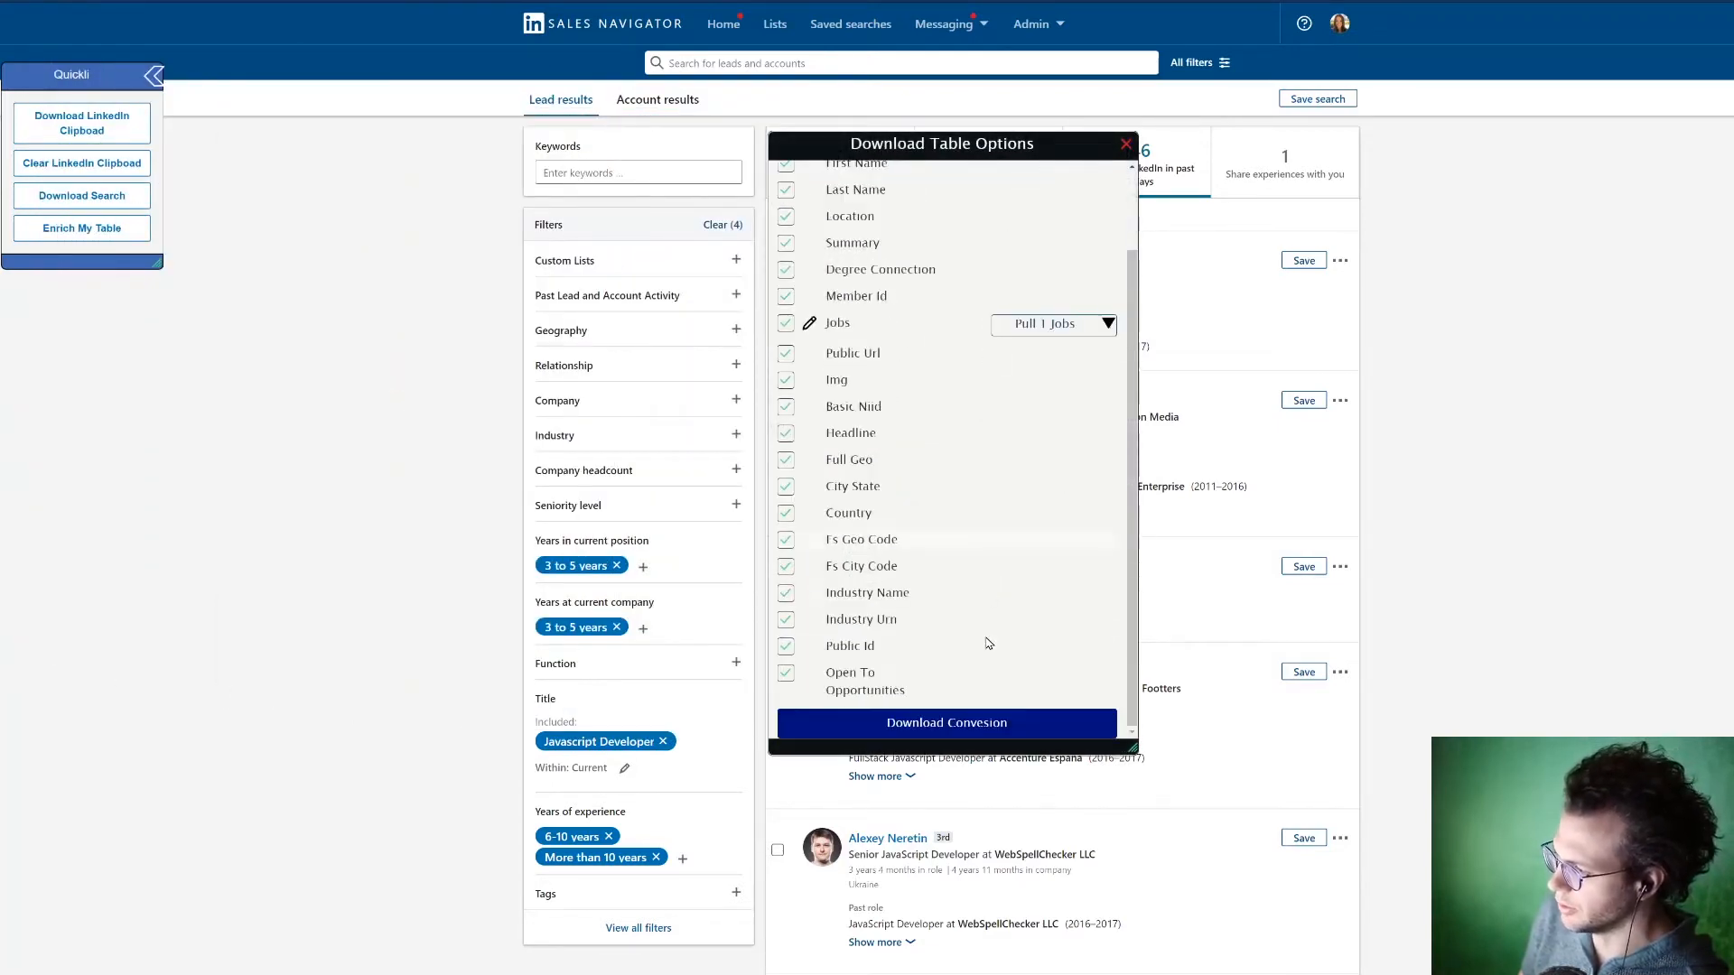
pyautogui.click(786, 566)
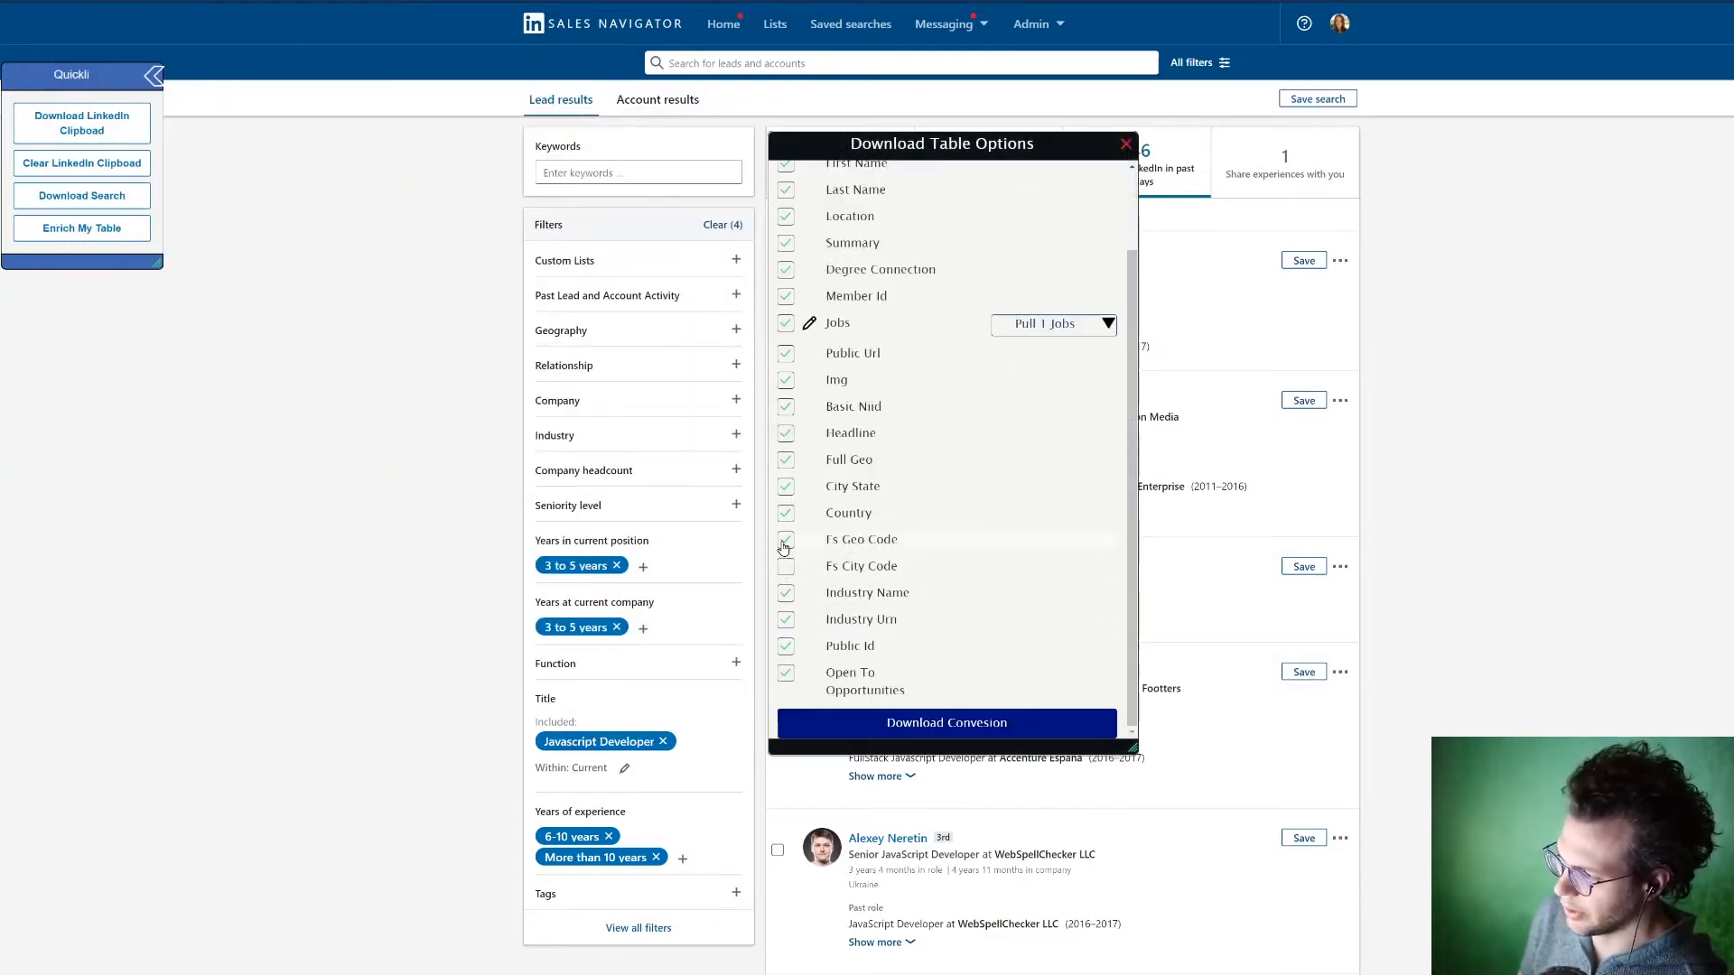
pyautogui.click(785, 542)
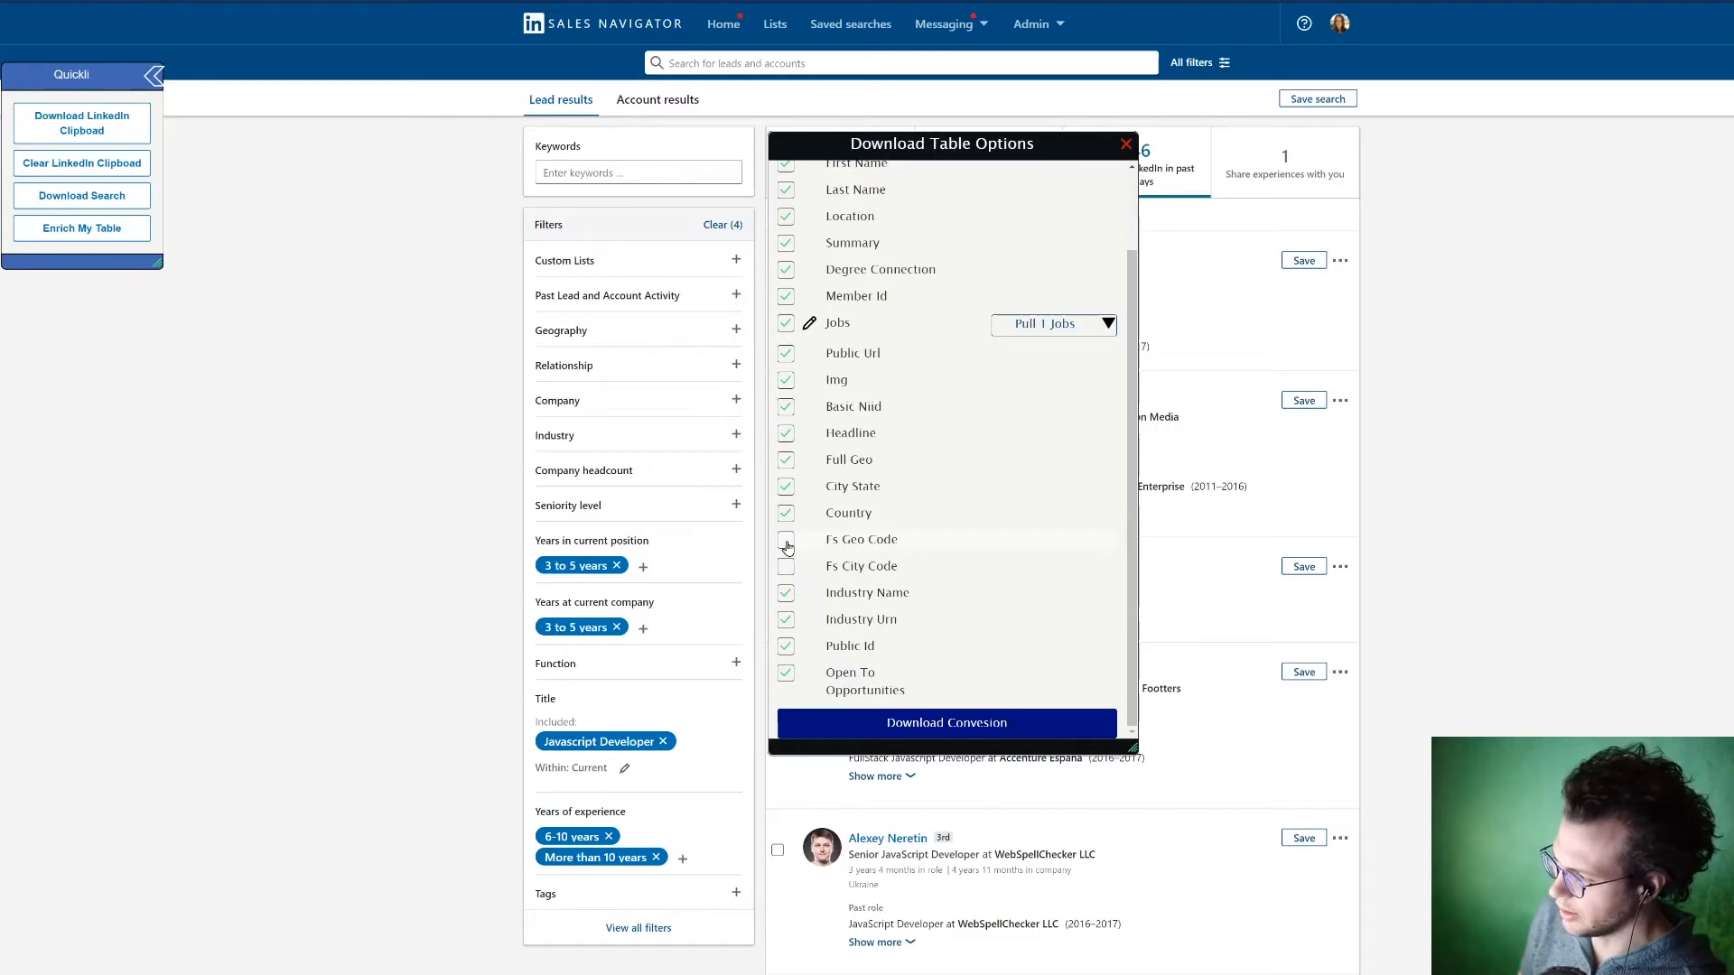
pyautogui.click(788, 622)
# Step: Inspect the sub-section options available for the Jobs field, leaving every job field included
pyautogui.scroll(2, 1105, 515)
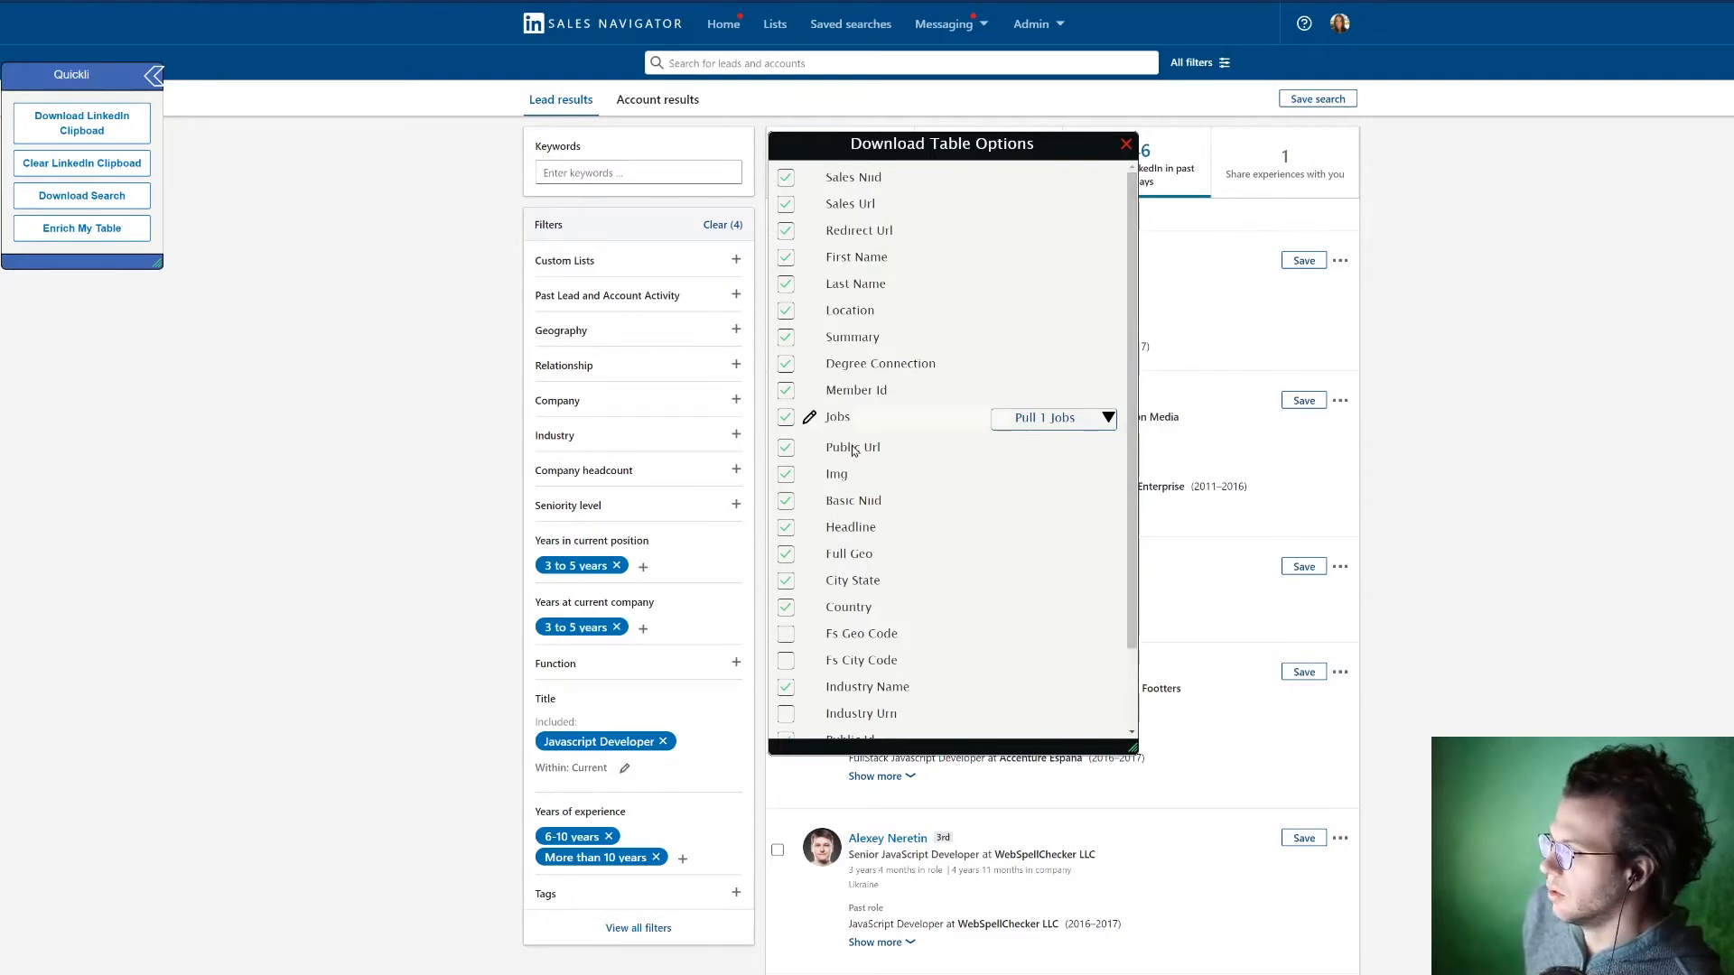
pyautogui.click(809, 417)
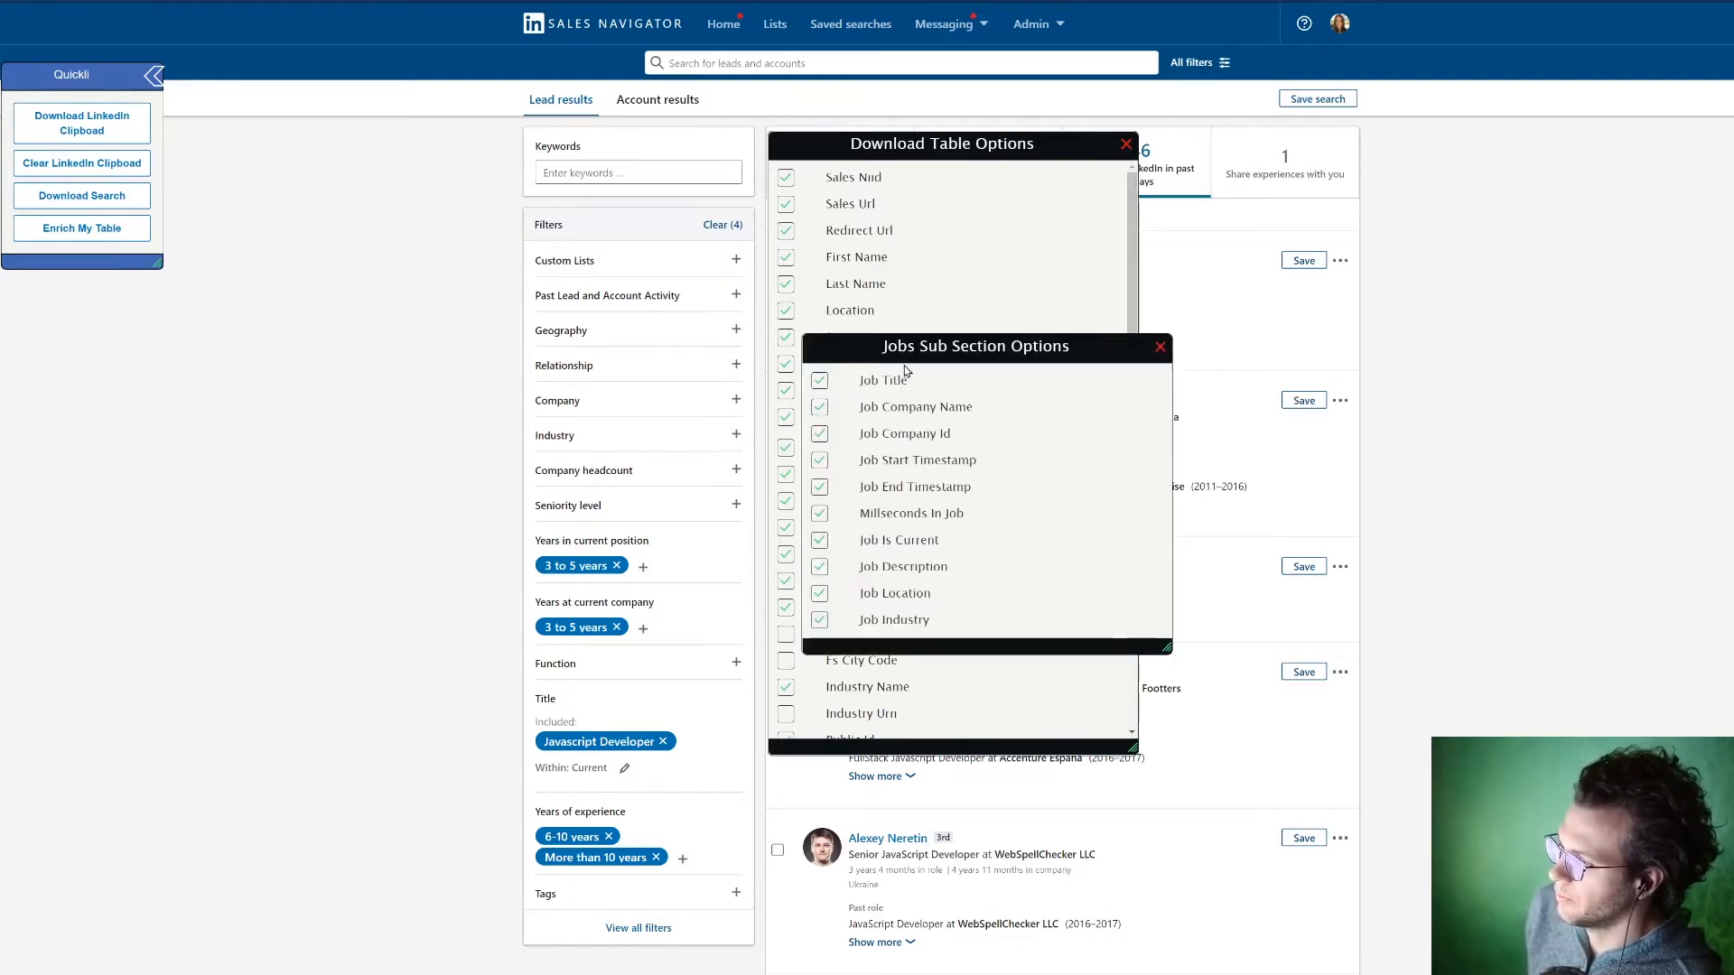
pyautogui.moveTo(945, 360); pyautogui.dragTo(1013, 349)
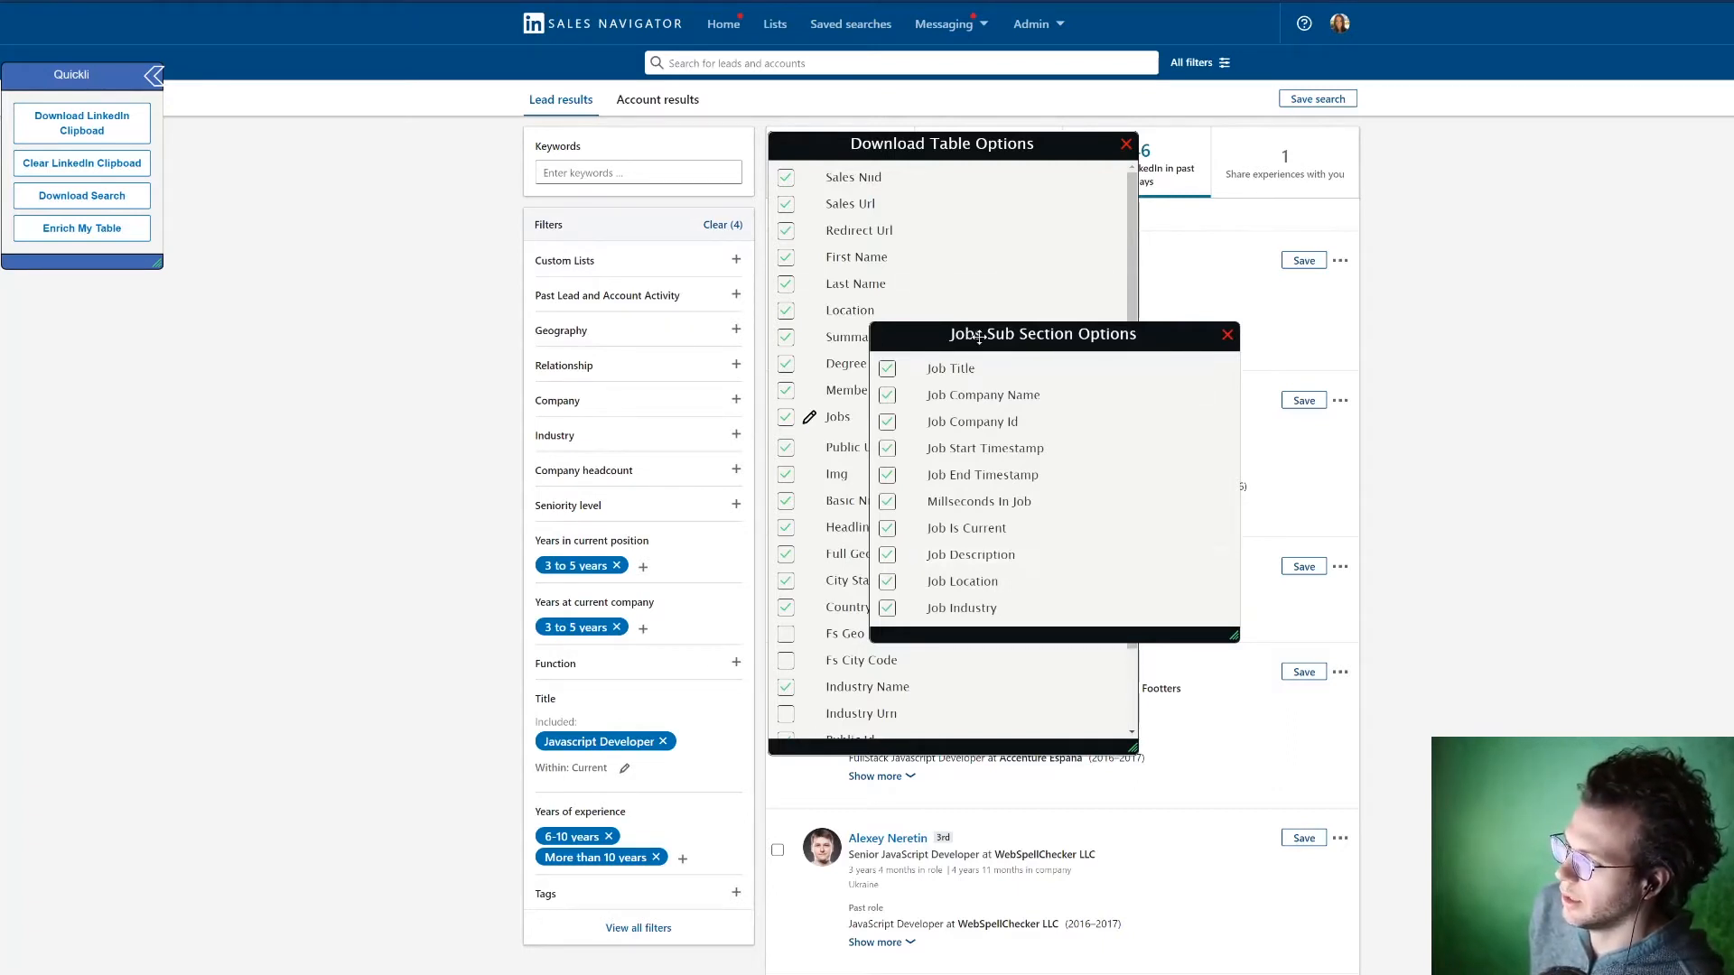
pyautogui.moveTo(979, 337); pyautogui.dragTo(998, 349)
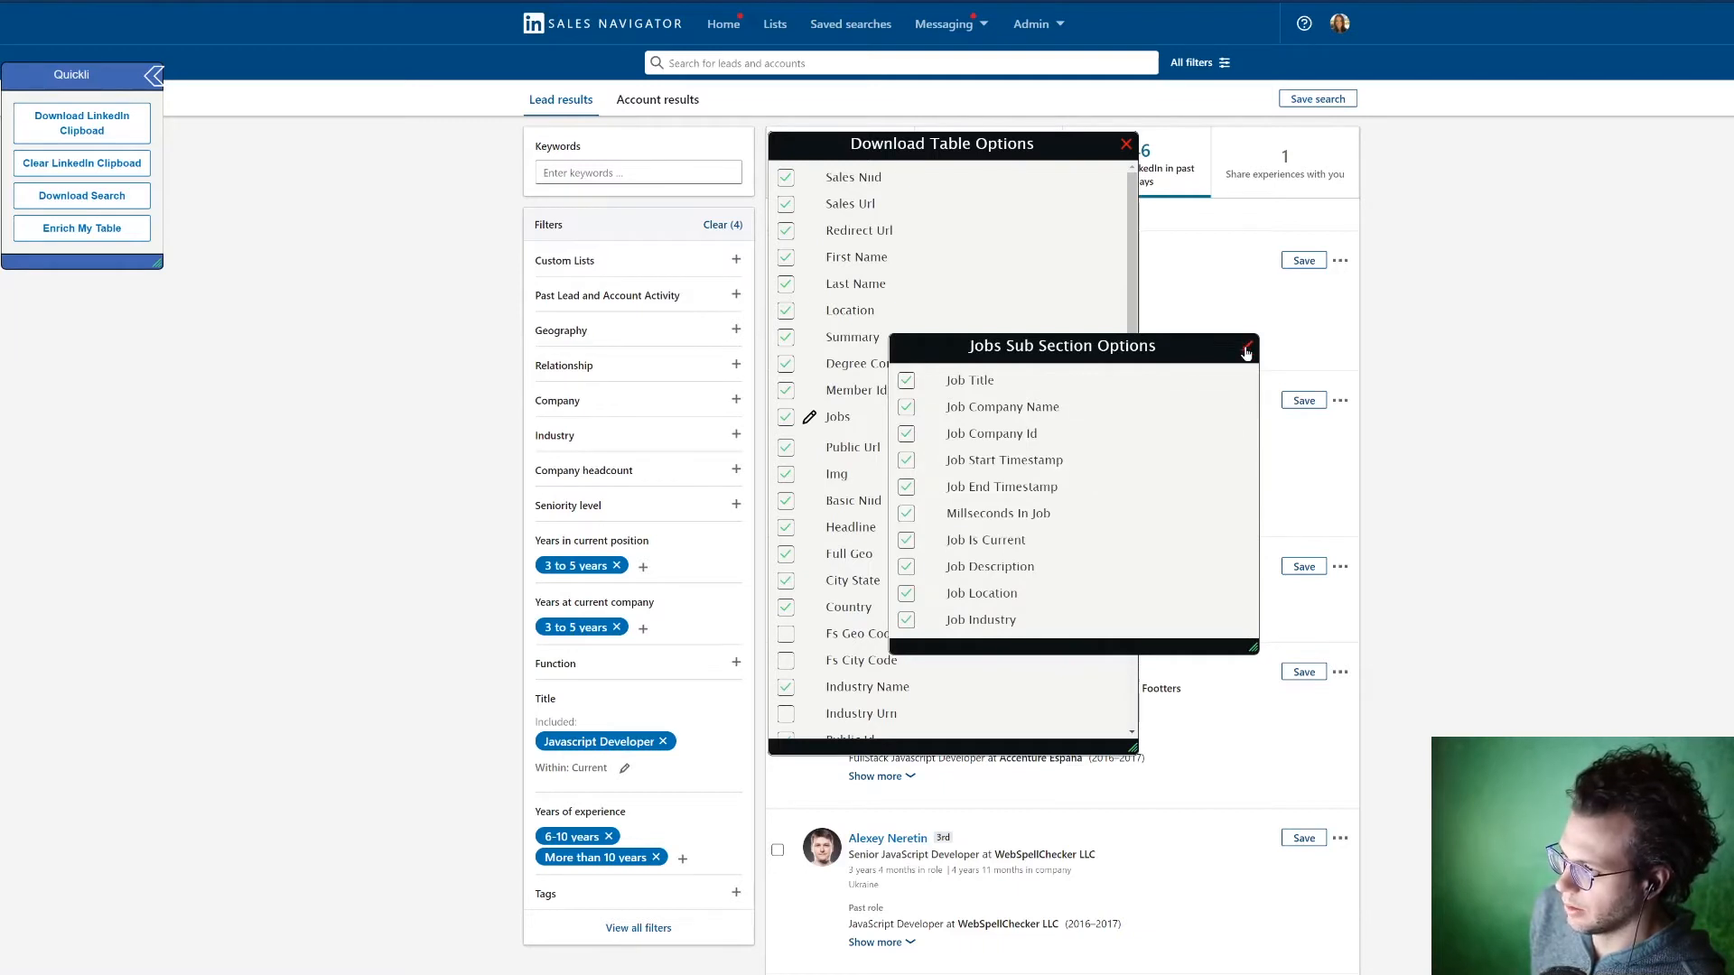
pyautogui.click(1246, 347)
# Step: Set the Jobs field to pull 2 jobs and download the converted table
pyautogui.click(1052, 417)
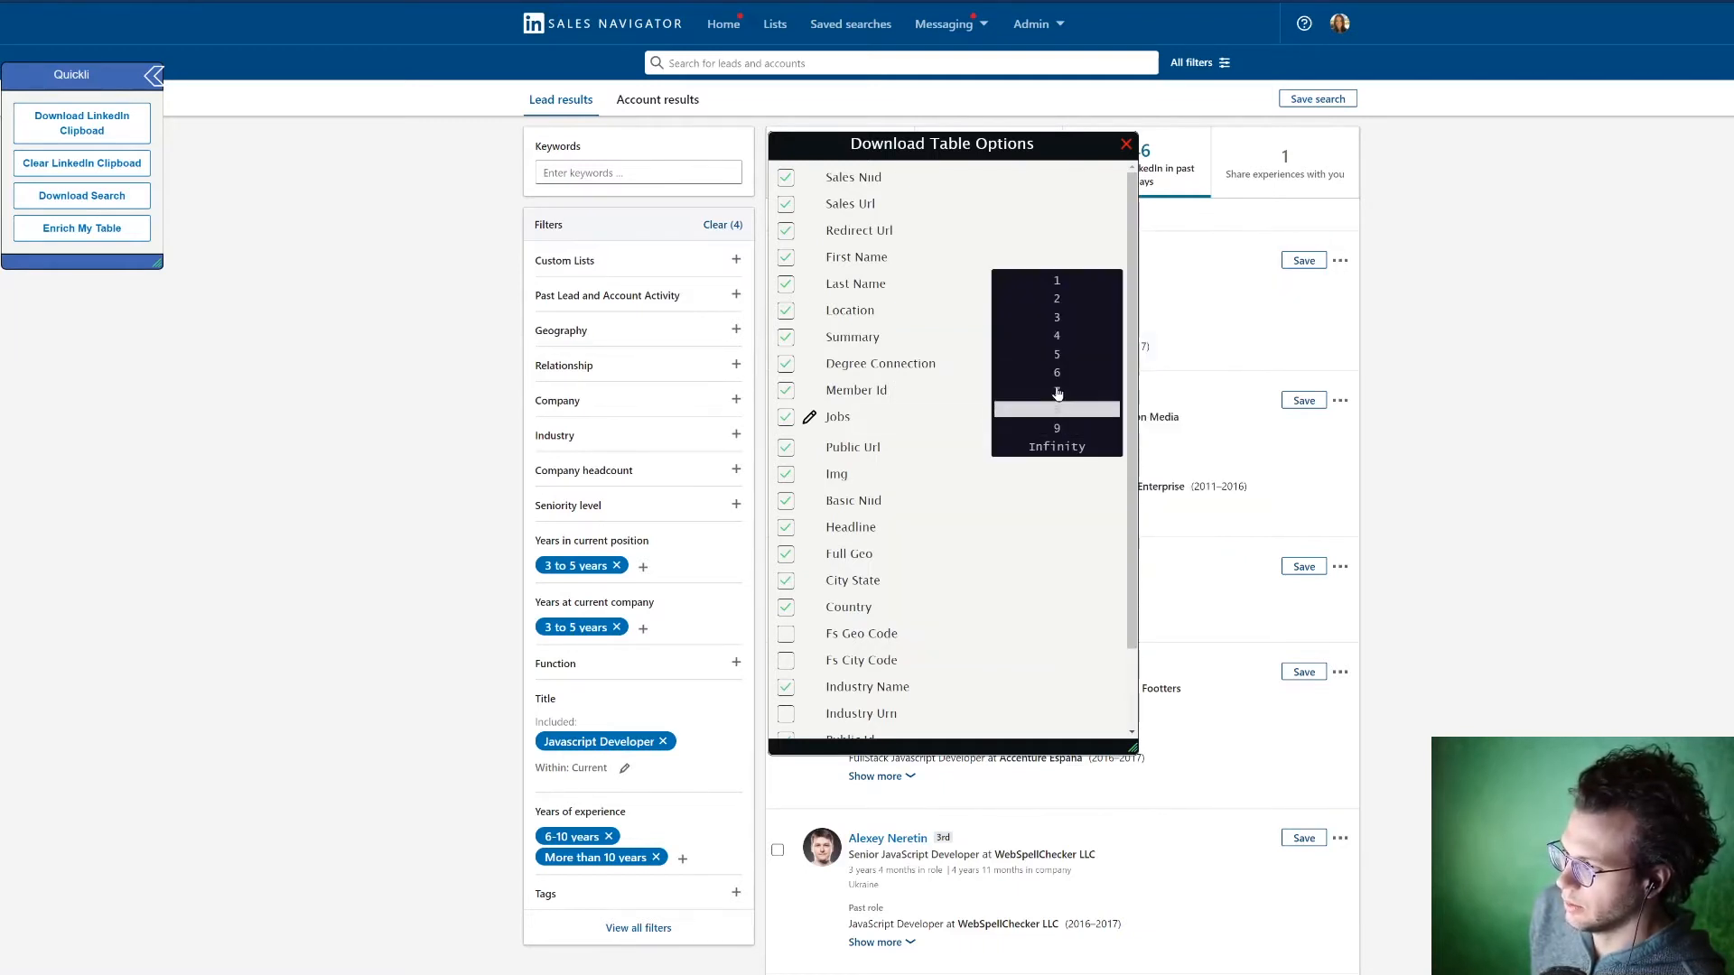
pyautogui.click(1067, 307)
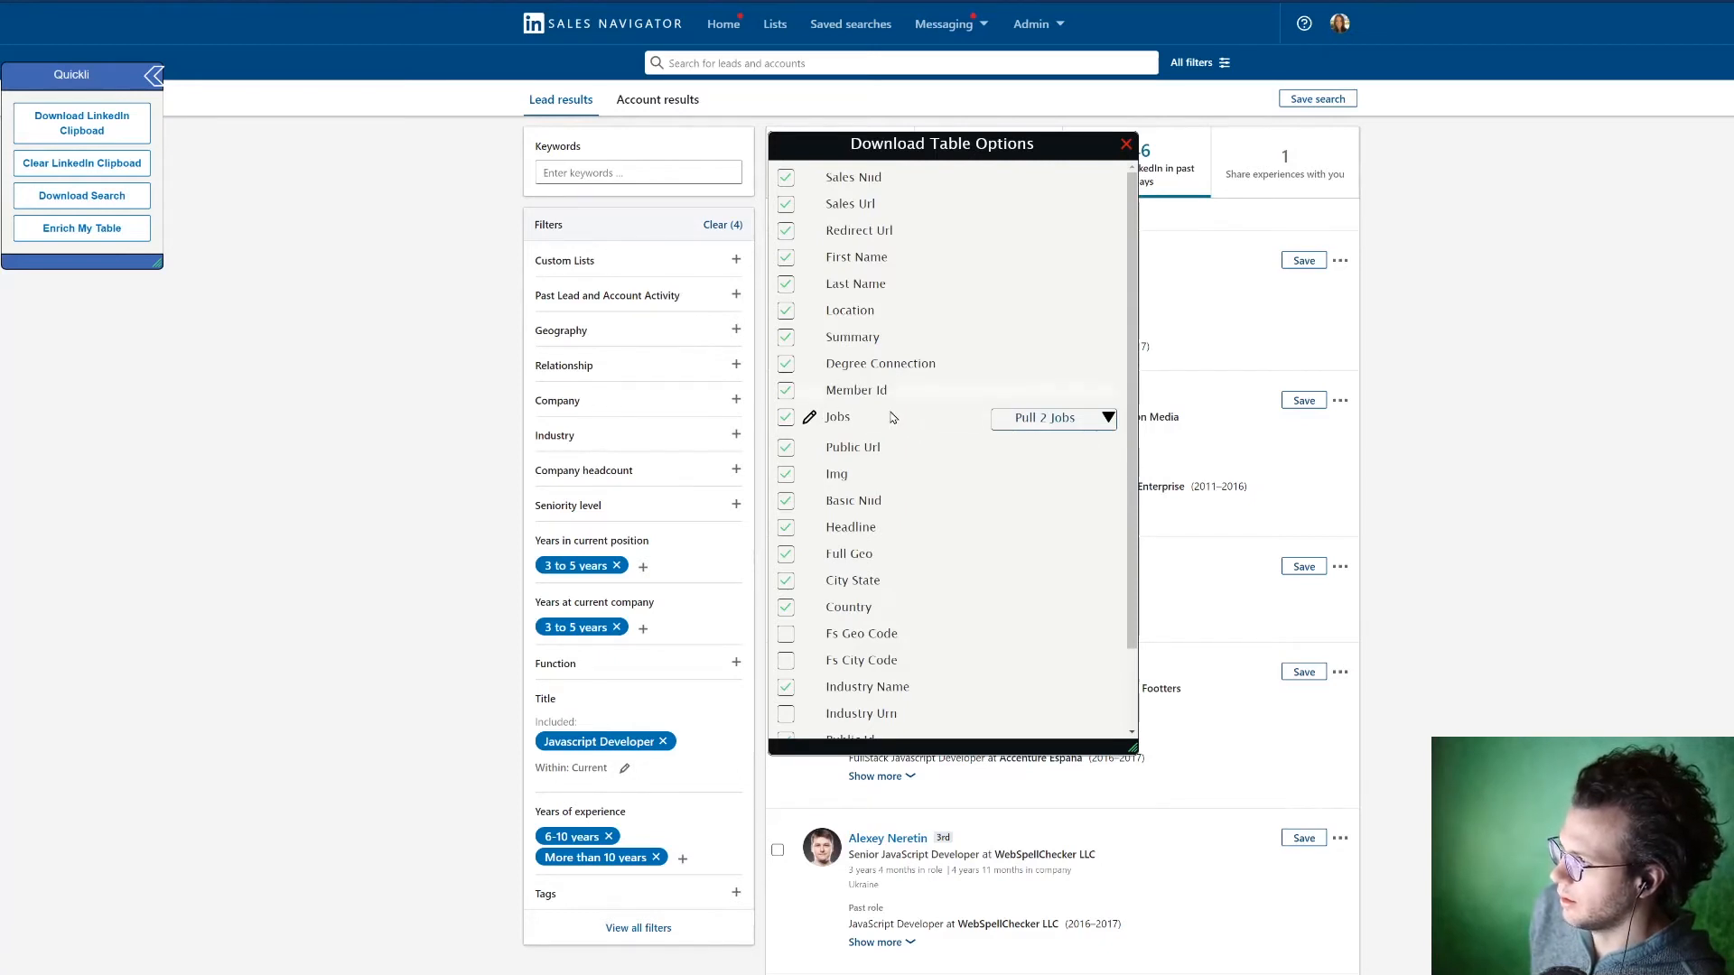
pyautogui.scroll(-2, 993, 640)
pyautogui.click(992, 724)
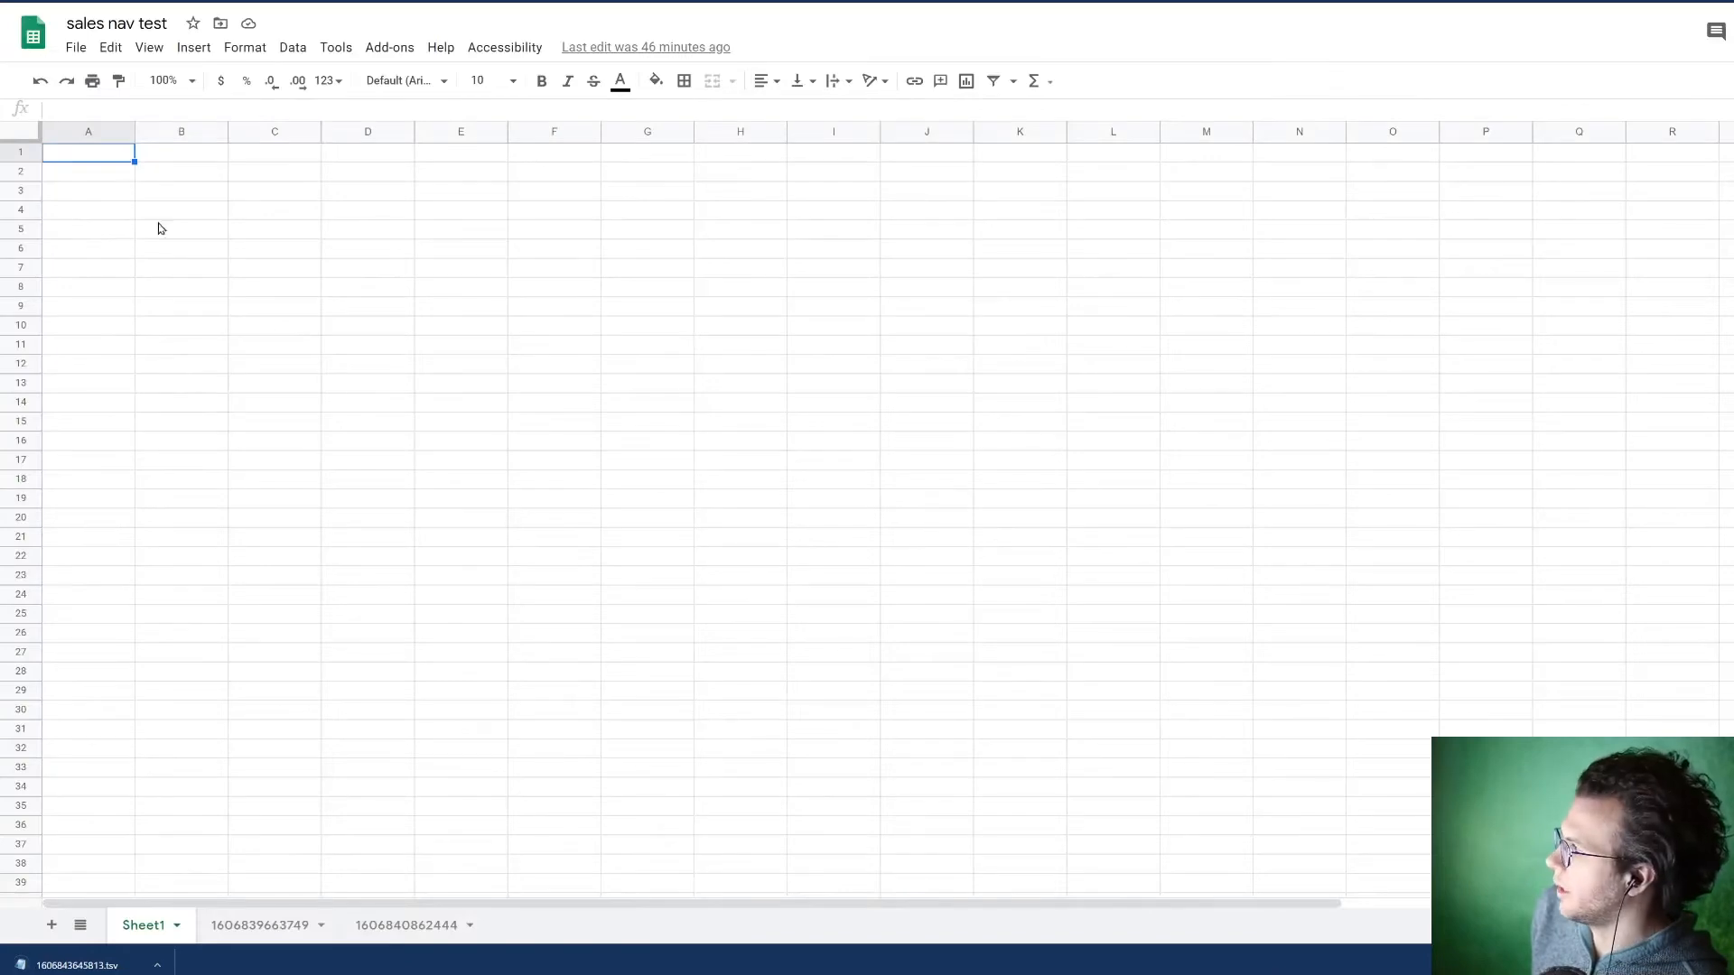
# Step: In the Google Sheets spreadsheet "sales nav test", upload the downloaded file 1606843645813.tsv for import
pyautogui.click(75, 47)
pyautogui.click(116, 184)
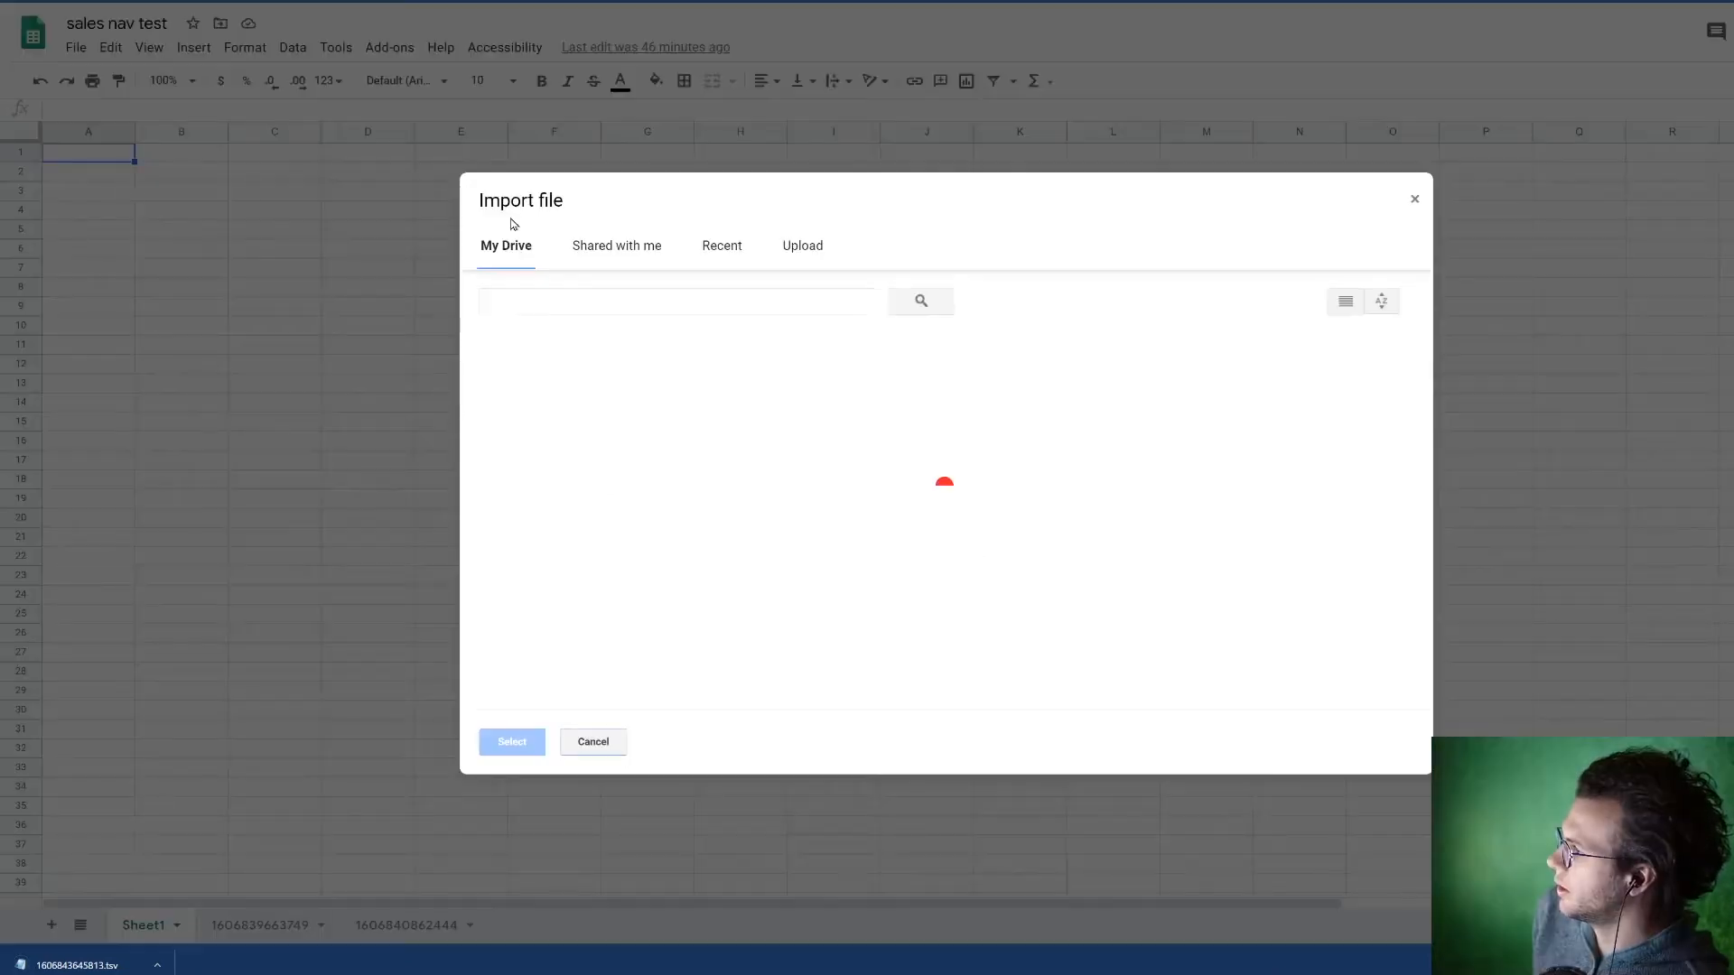
pyautogui.click(802, 247)
pyautogui.moveTo(77, 966); pyautogui.dragTo(809, 520)
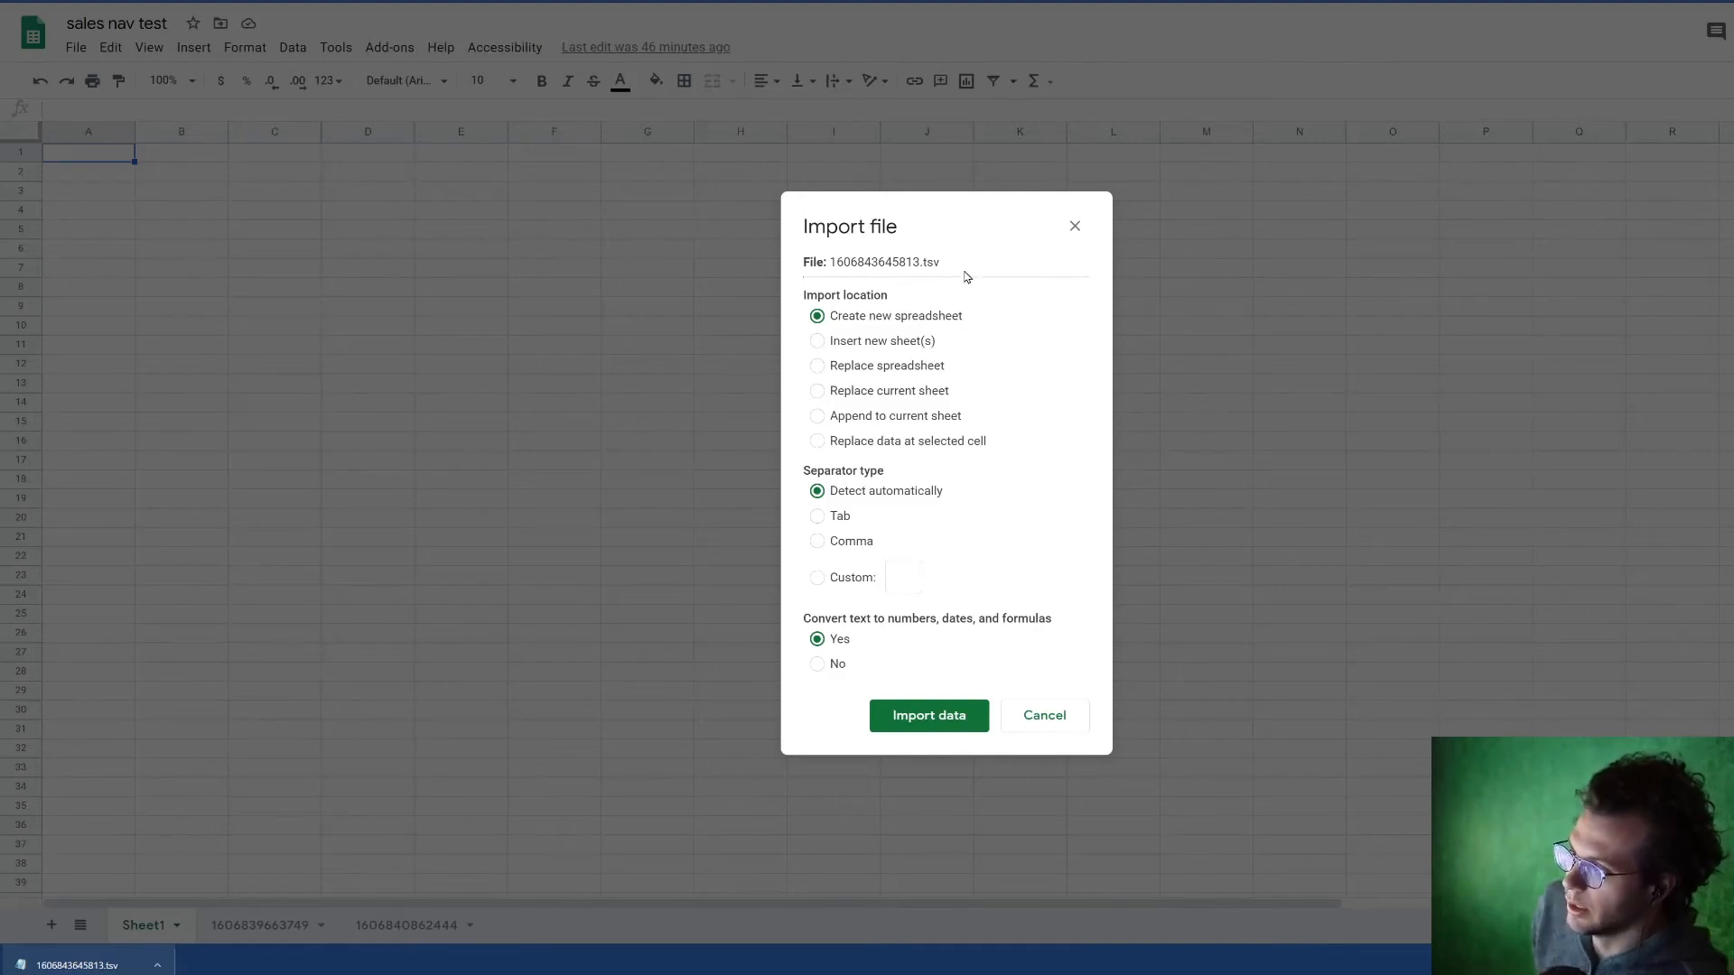
# Step: Import the file's data as a new sheet, using Tab as the separator type
pyautogui.click(906, 344)
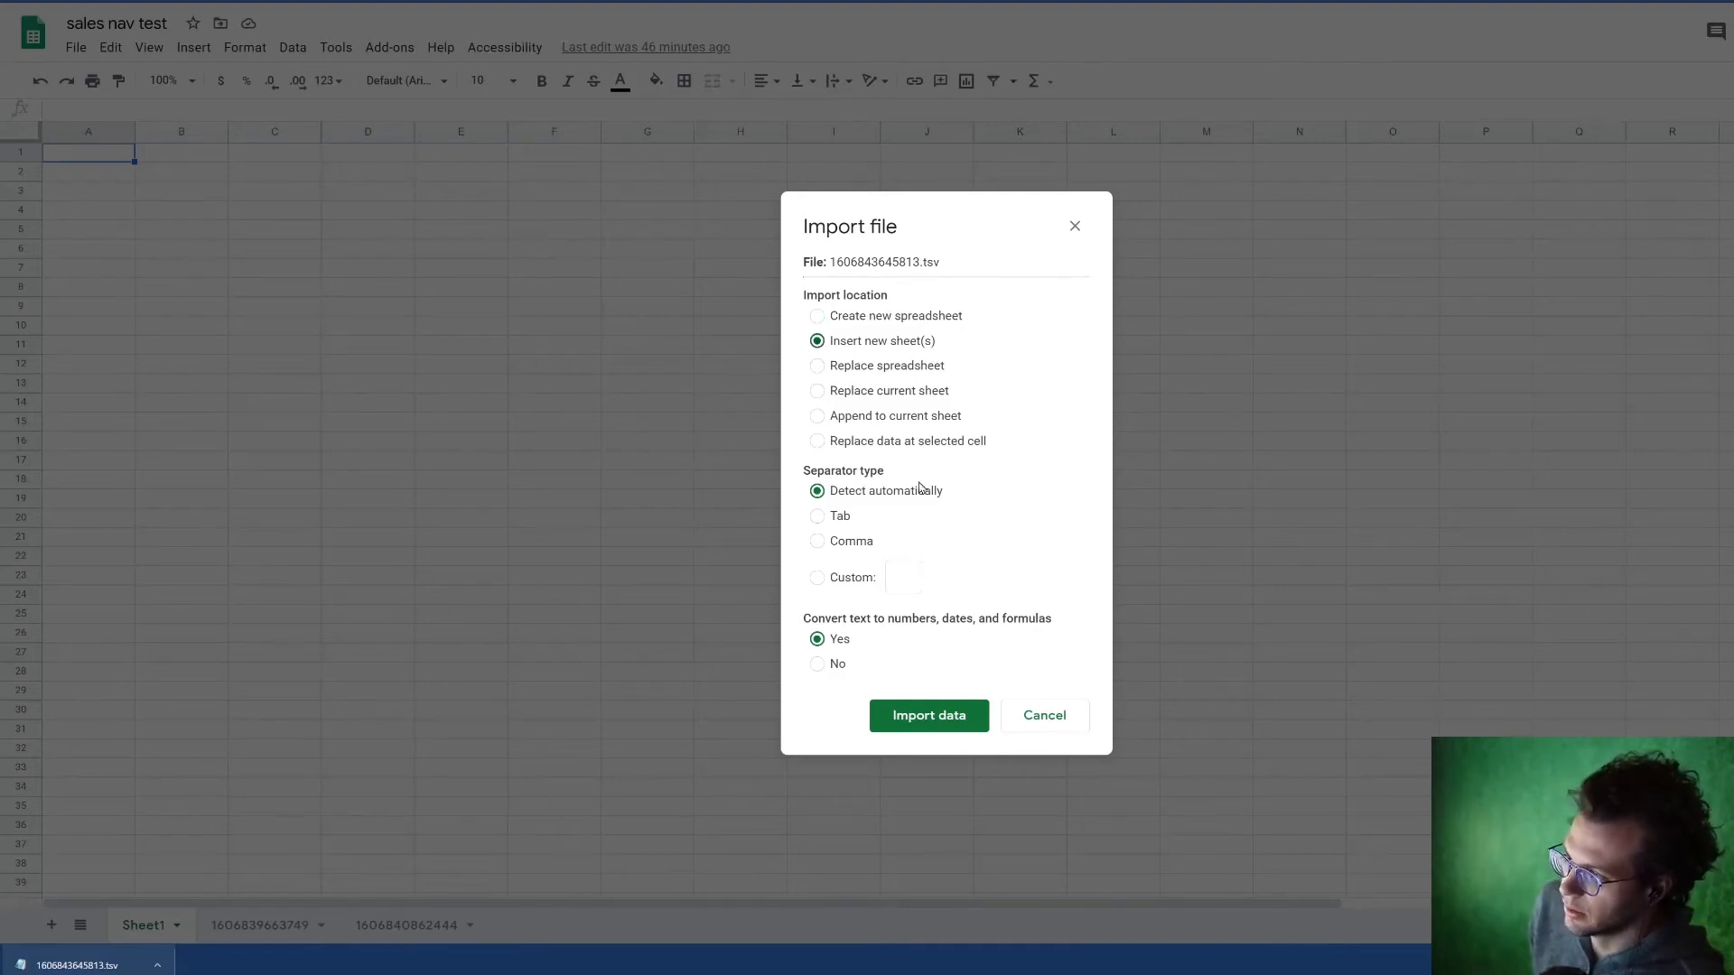
pyautogui.click(812, 516)
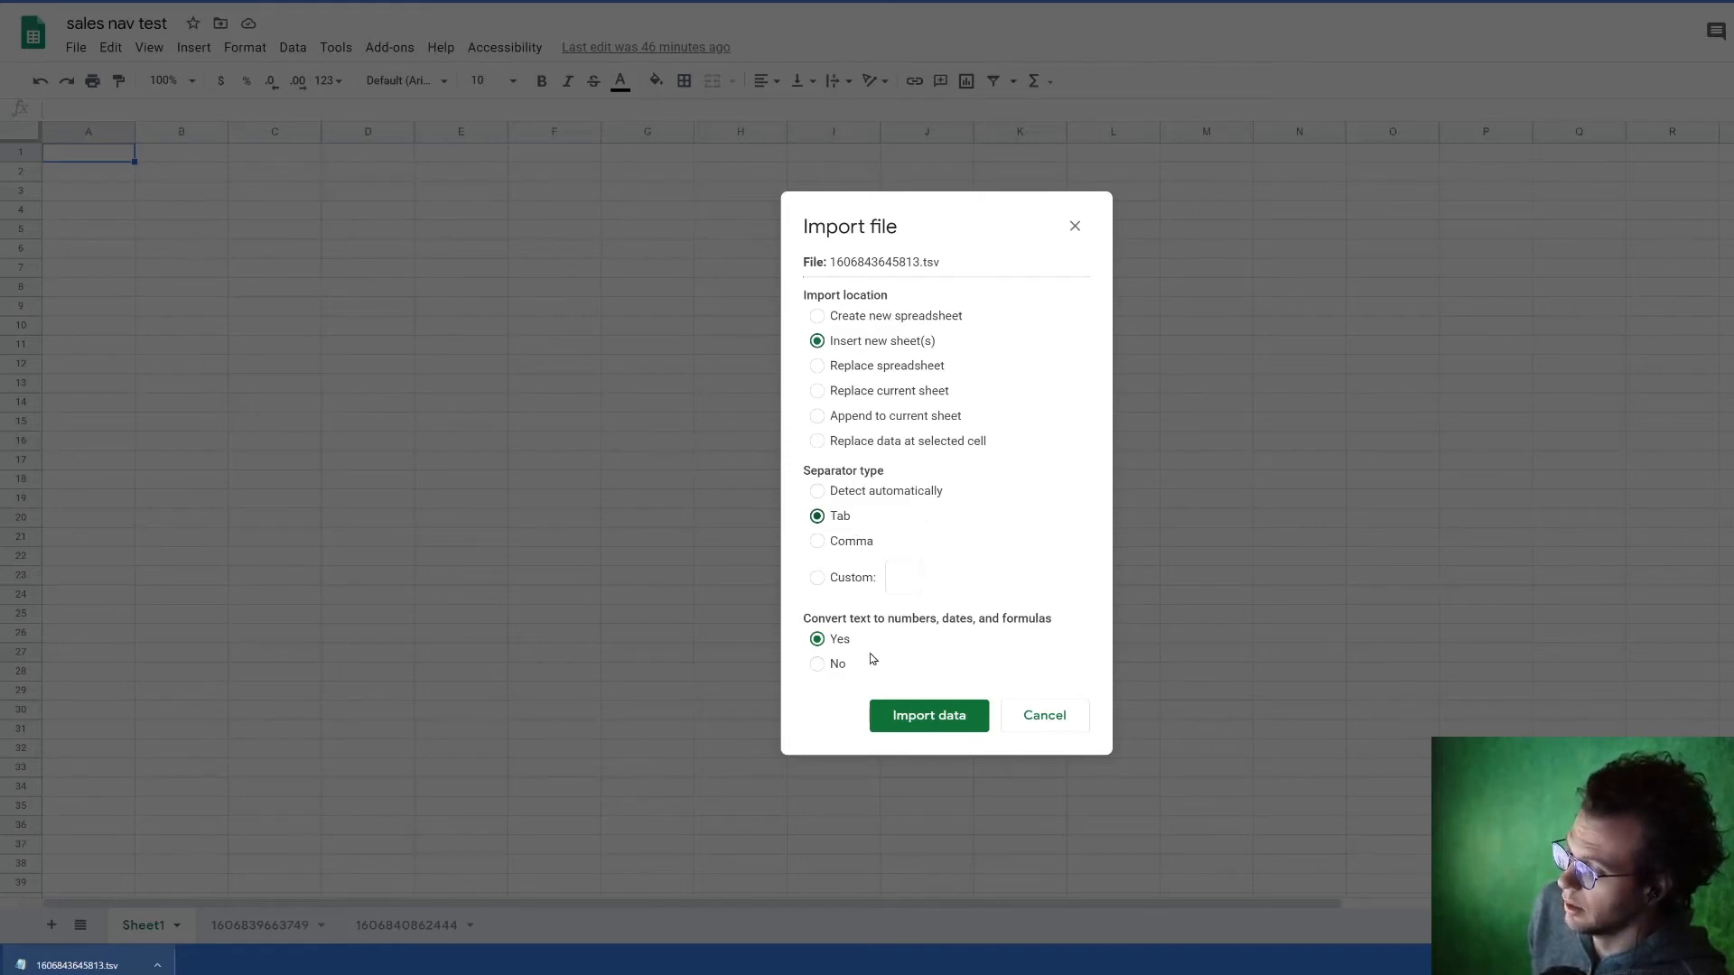
pyautogui.click(947, 716)
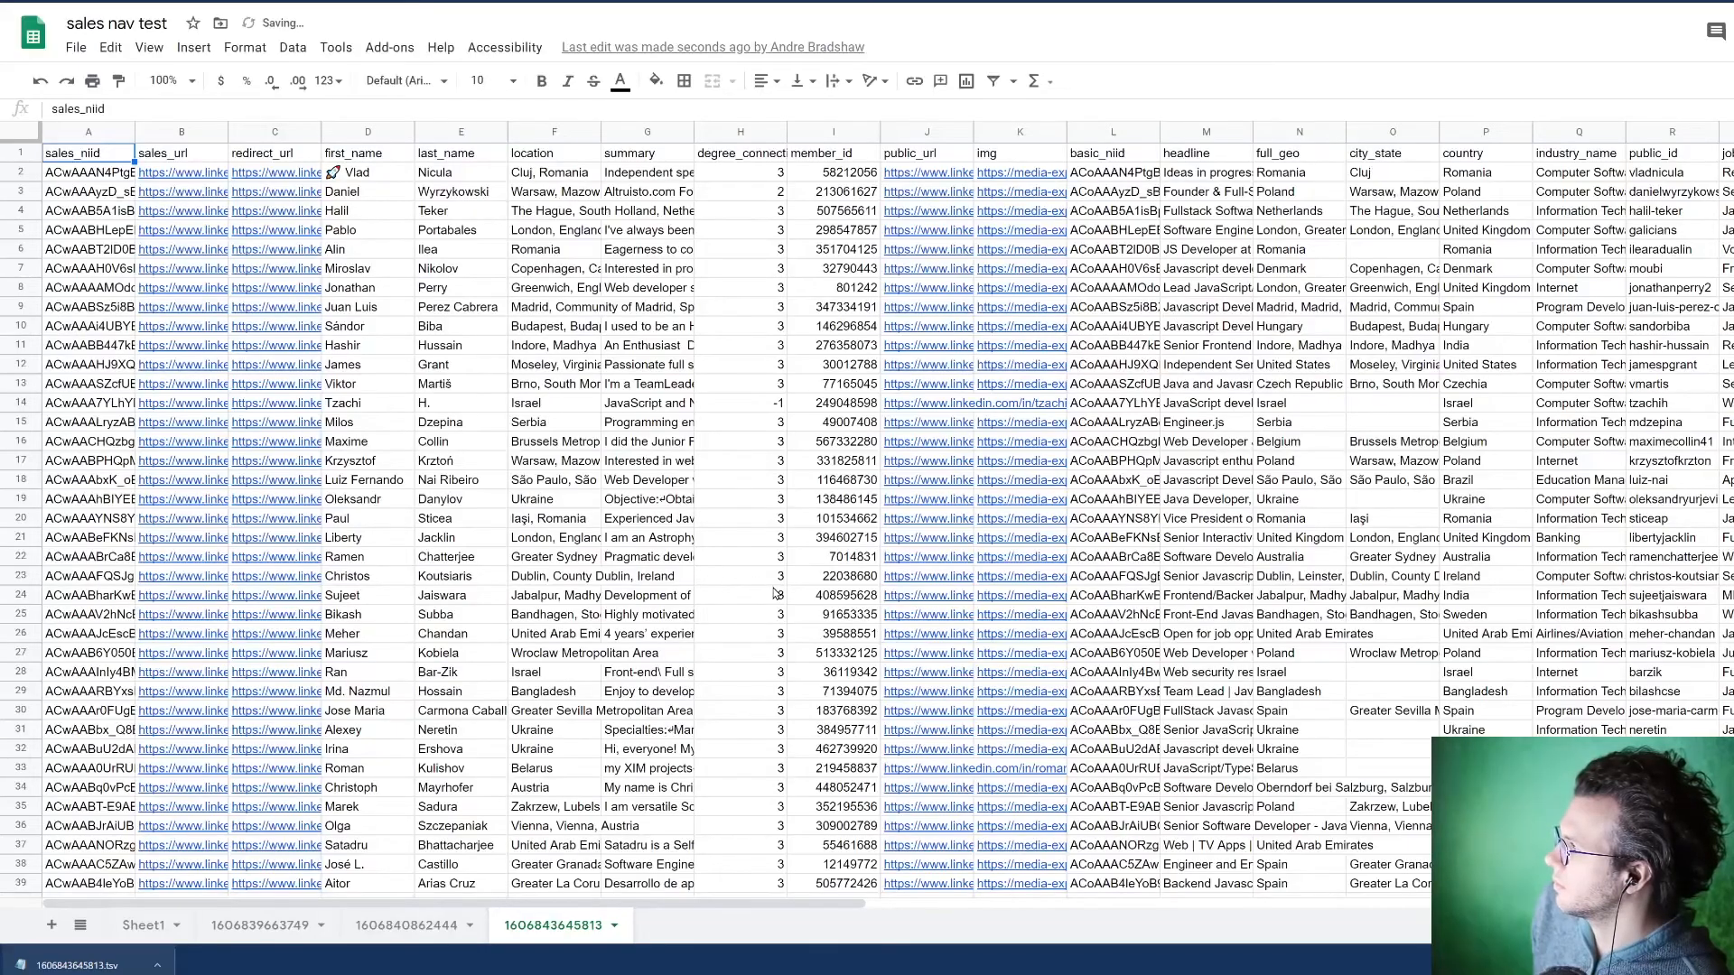
# Step: Freeze the header row of the imported sheet
pyautogui.click(183, 51)
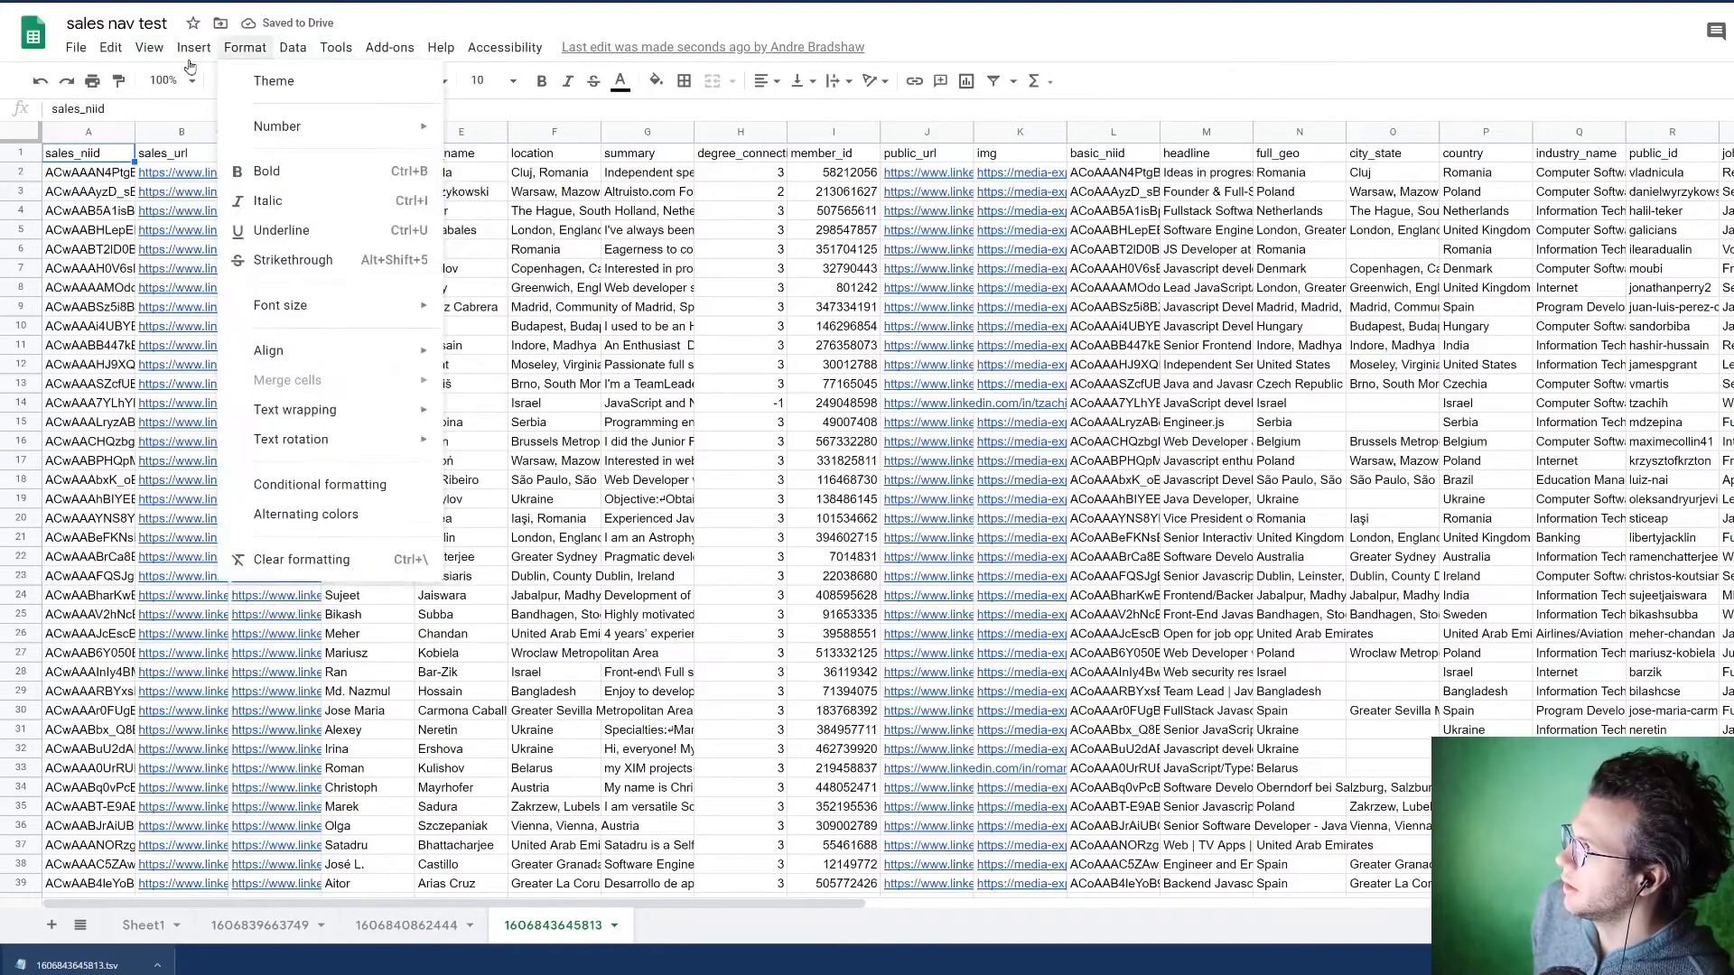
pyautogui.moveTo(149, 50)
pyautogui.moveTo(190, 91)
pyautogui.click(379, 117)
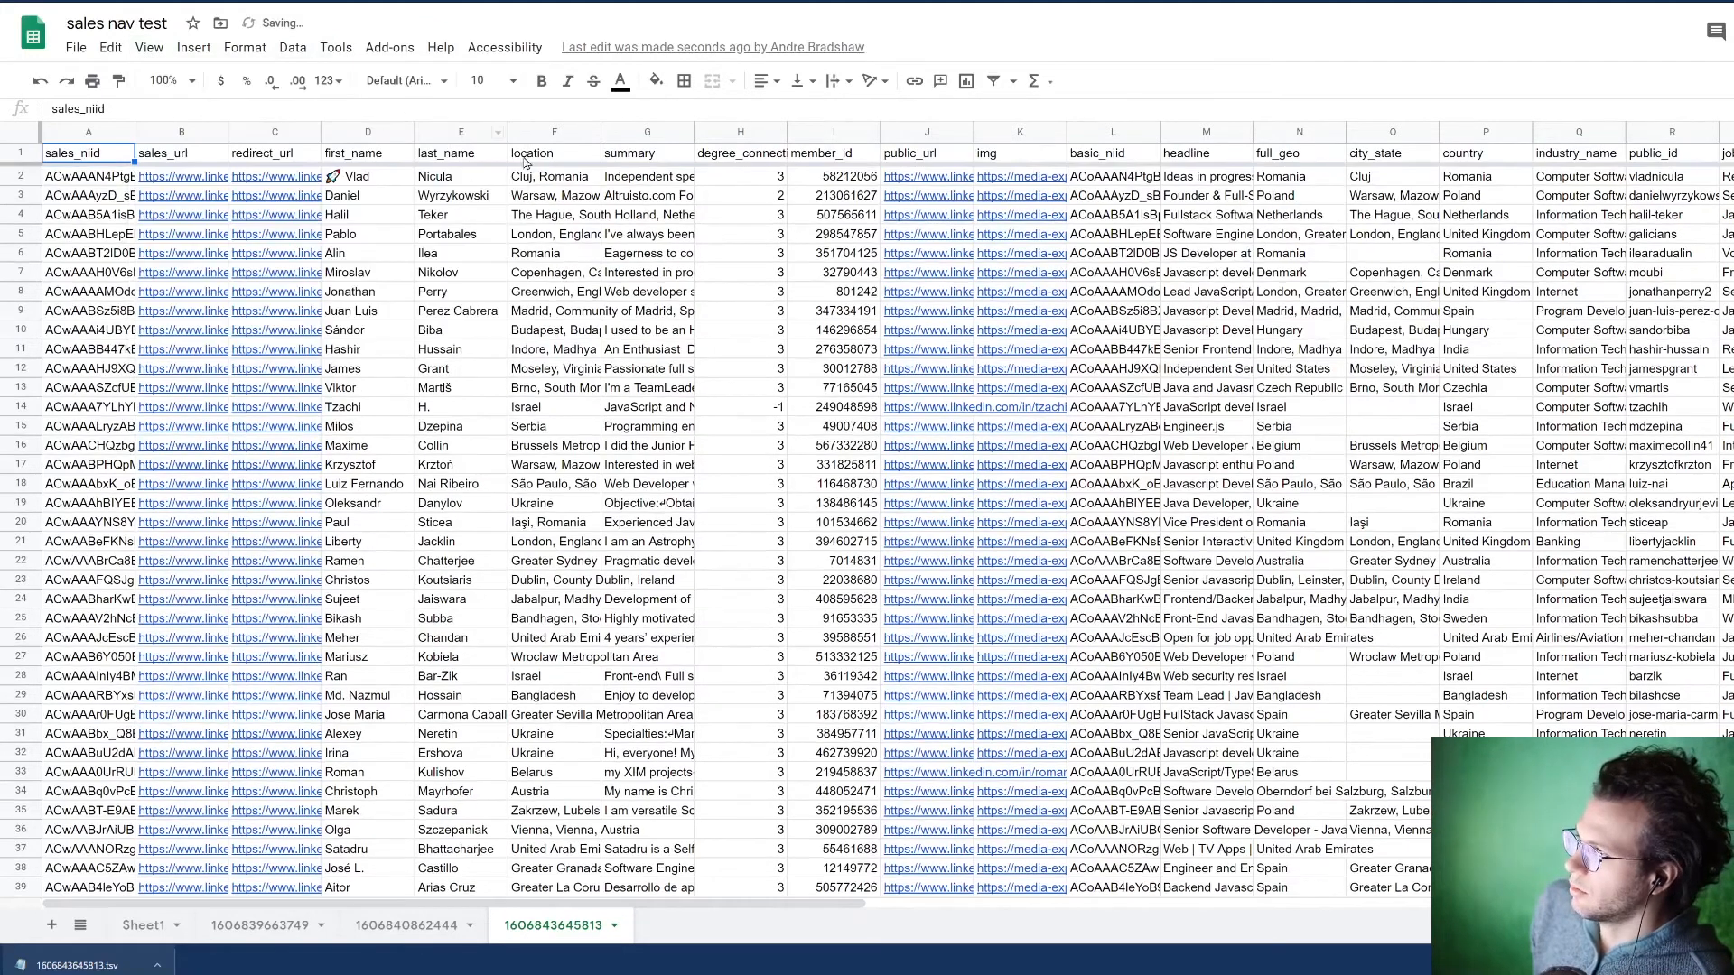
# Step: Examine the sales_niid, sales_url and redirect_url columns, and highlight the public_url and img columns
pyautogui.click(93, 184)
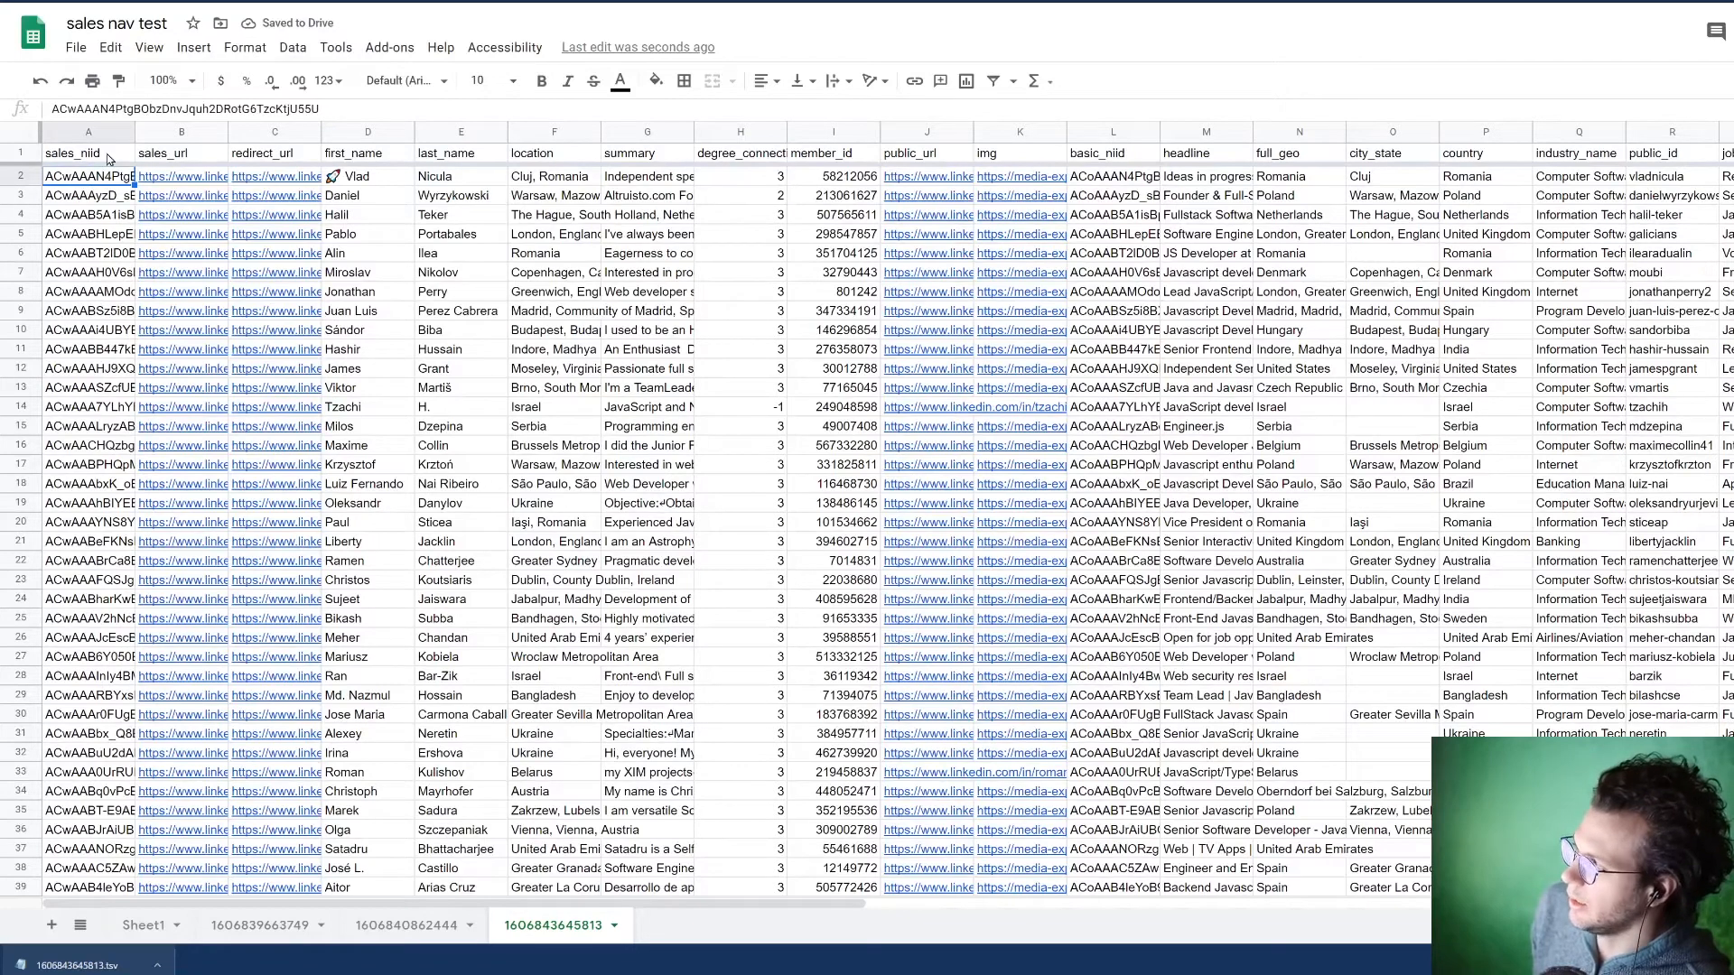
pyautogui.click(186, 159)
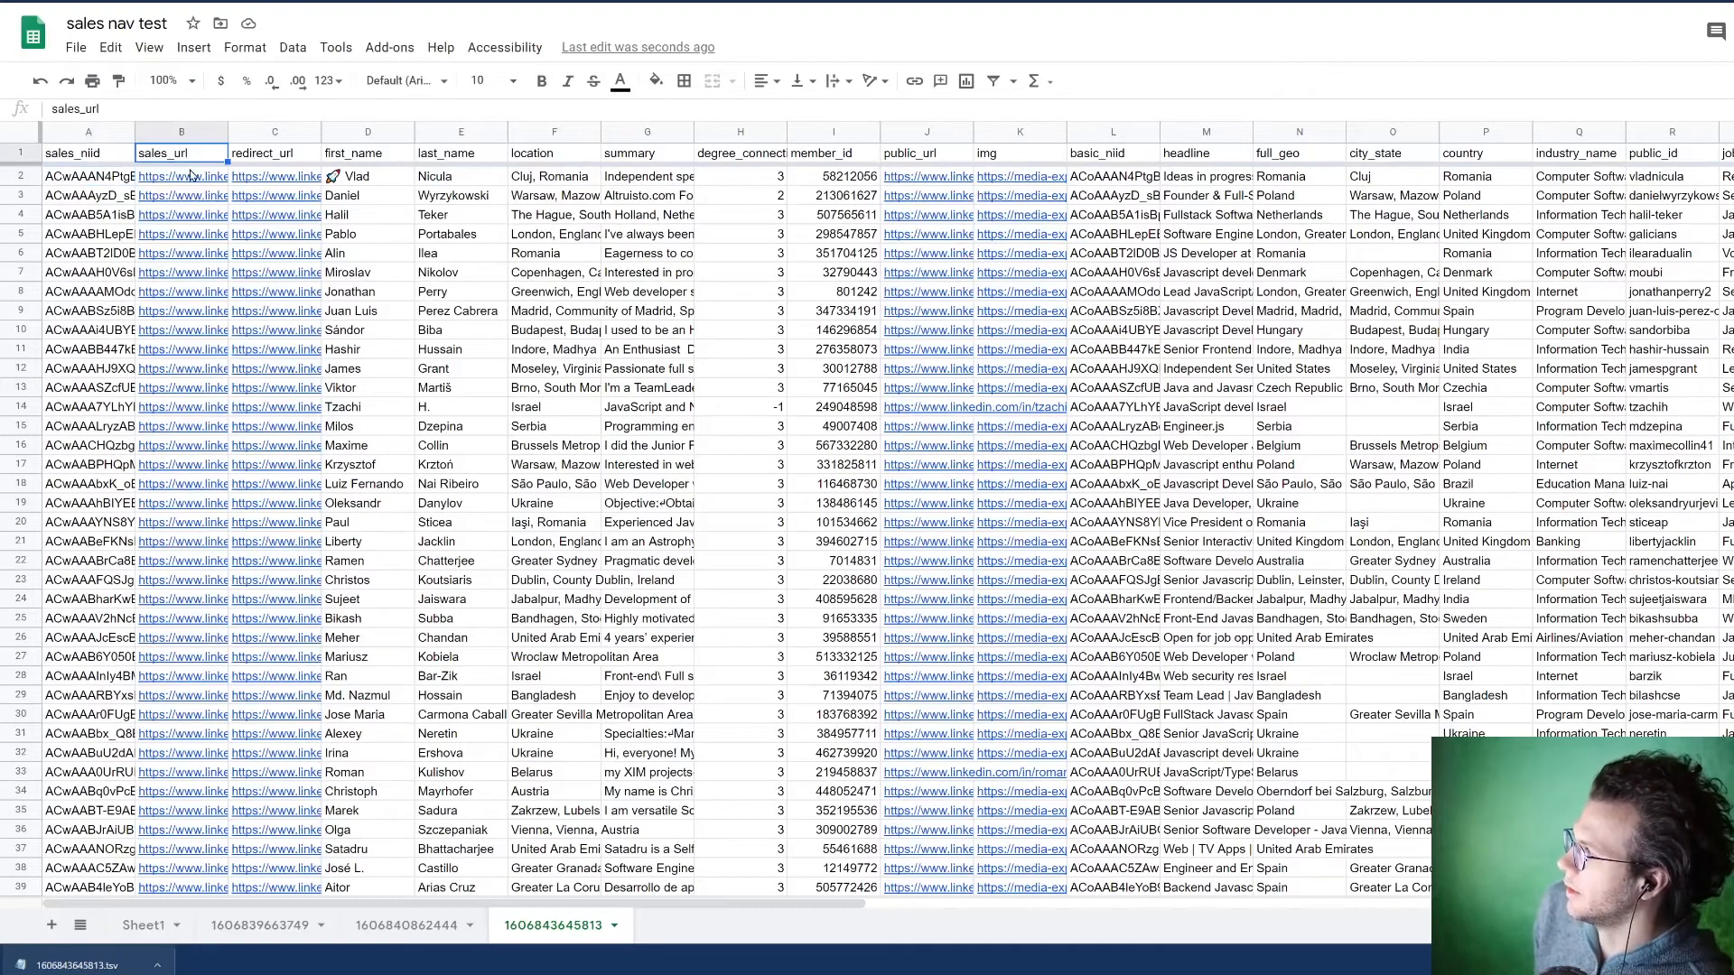
pyautogui.click(191, 185)
pyautogui.click(264, 182)
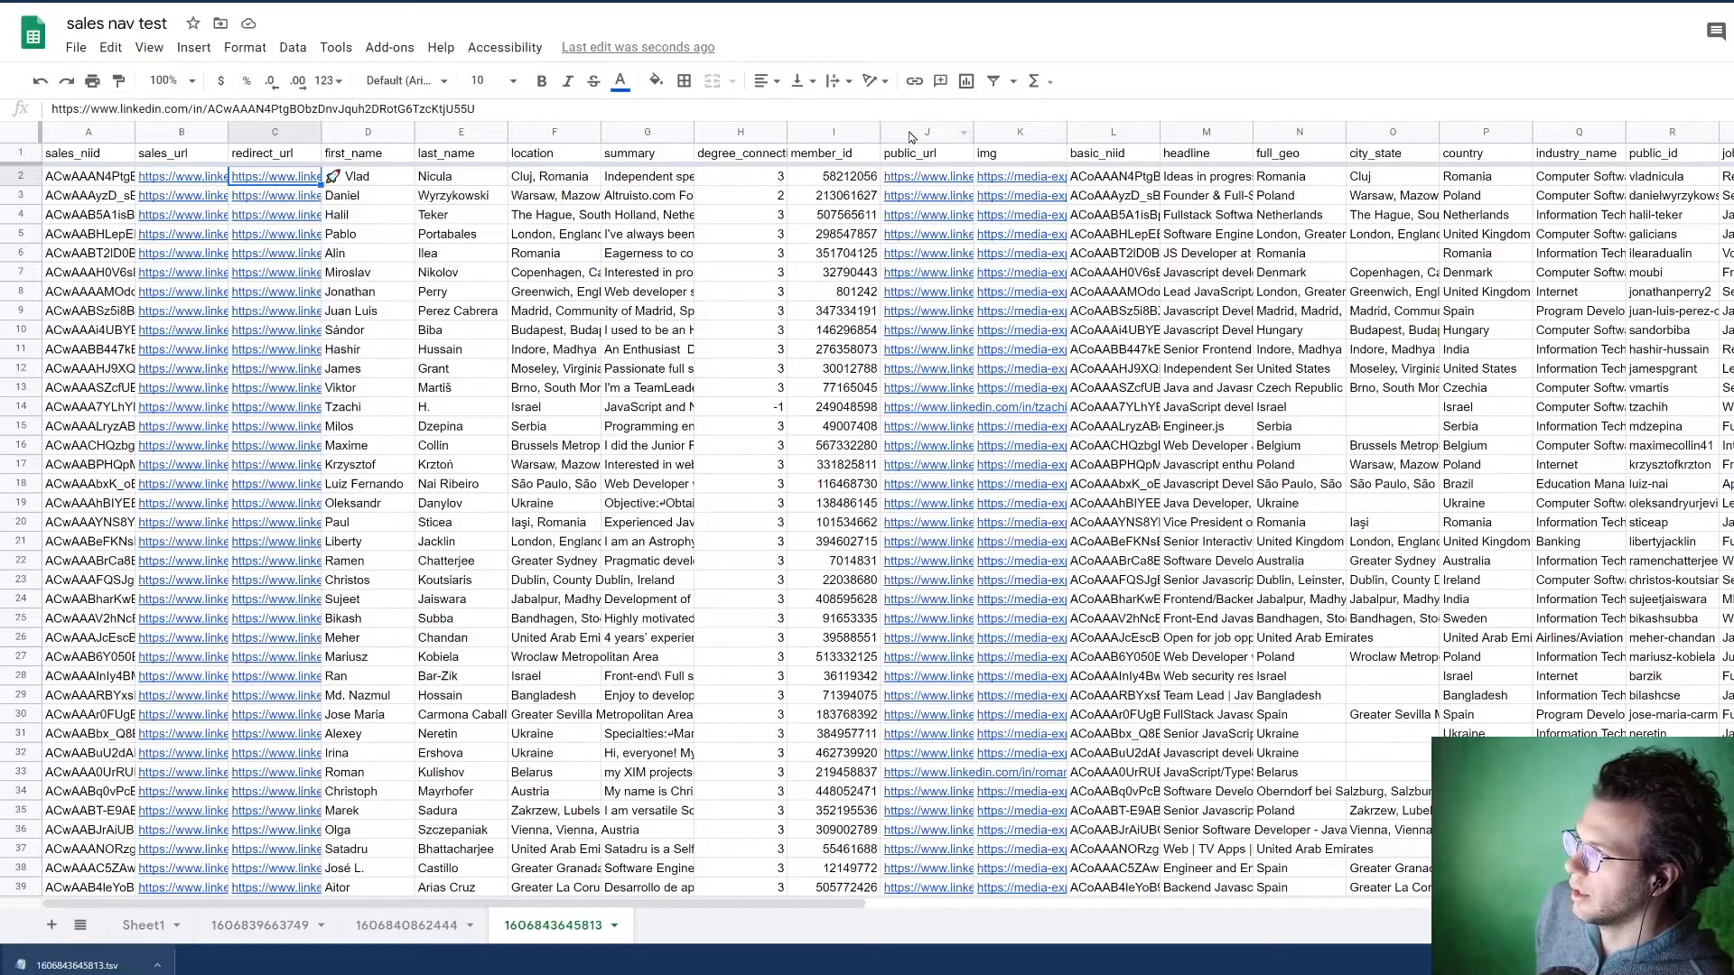
pyautogui.moveTo(925, 132); pyautogui.dragTo(1021, 132)
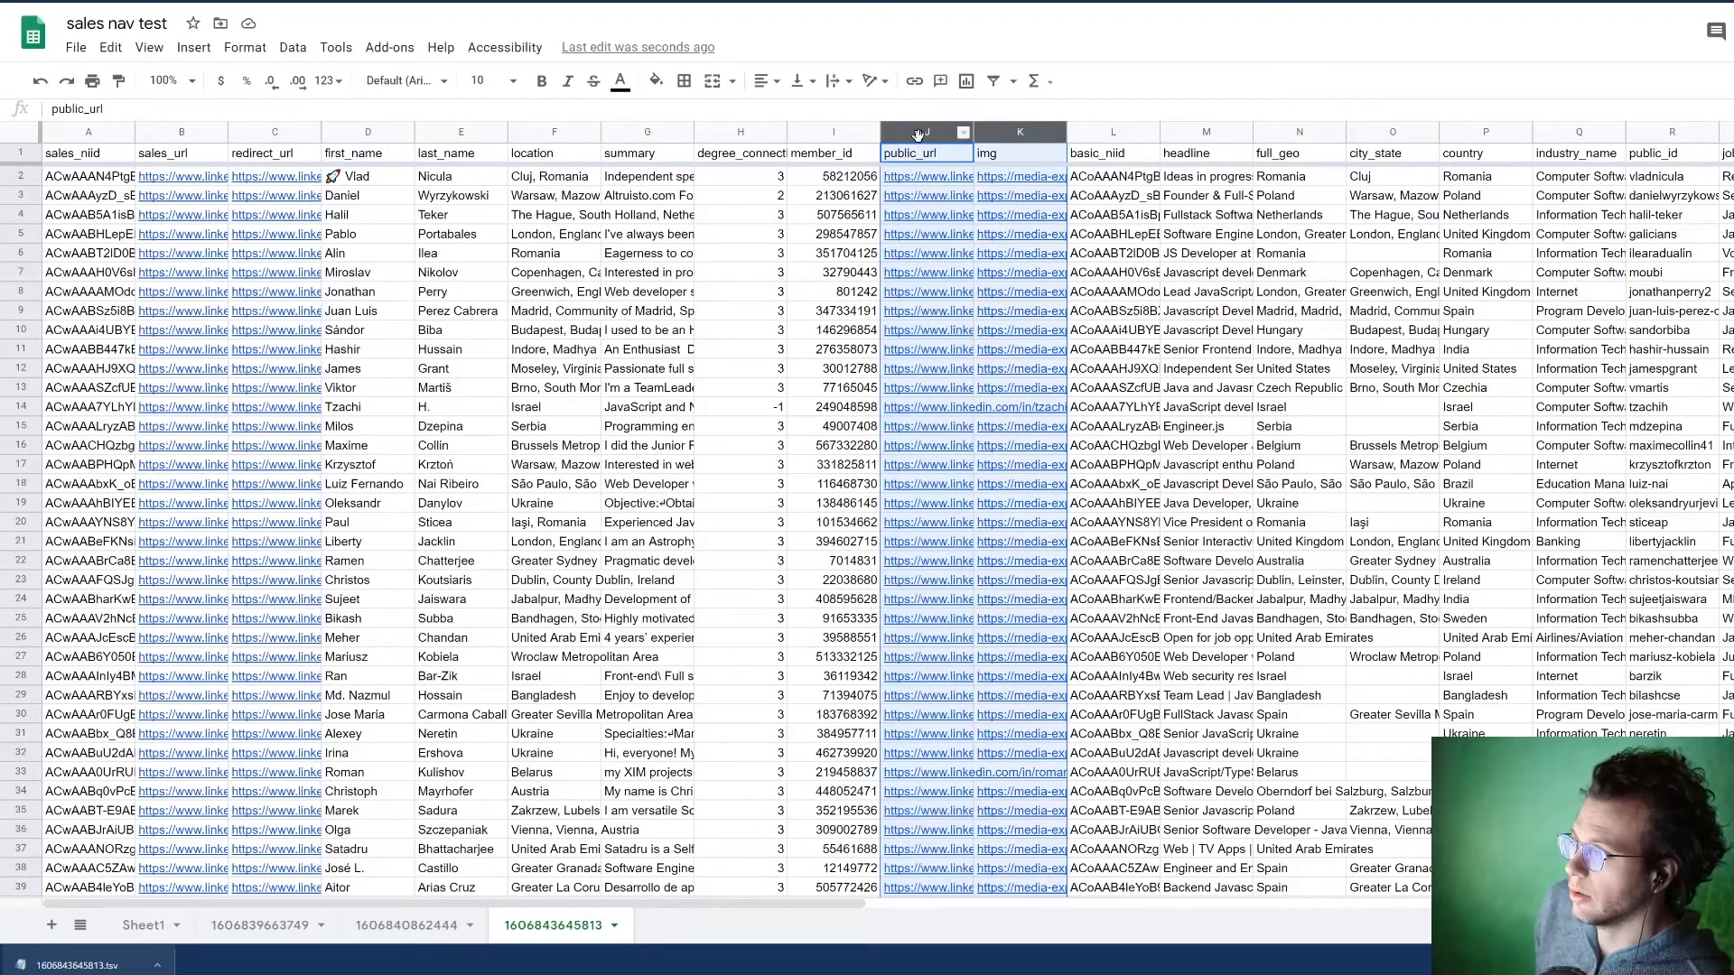
# Step: Move the public_url and img columns directly after redirect_url, and check the first lead's link, image and location cells
pyautogui.moveTo(918, 135); pyautogui.dragTo(353, 187)
pyautogui.click(352, 185)
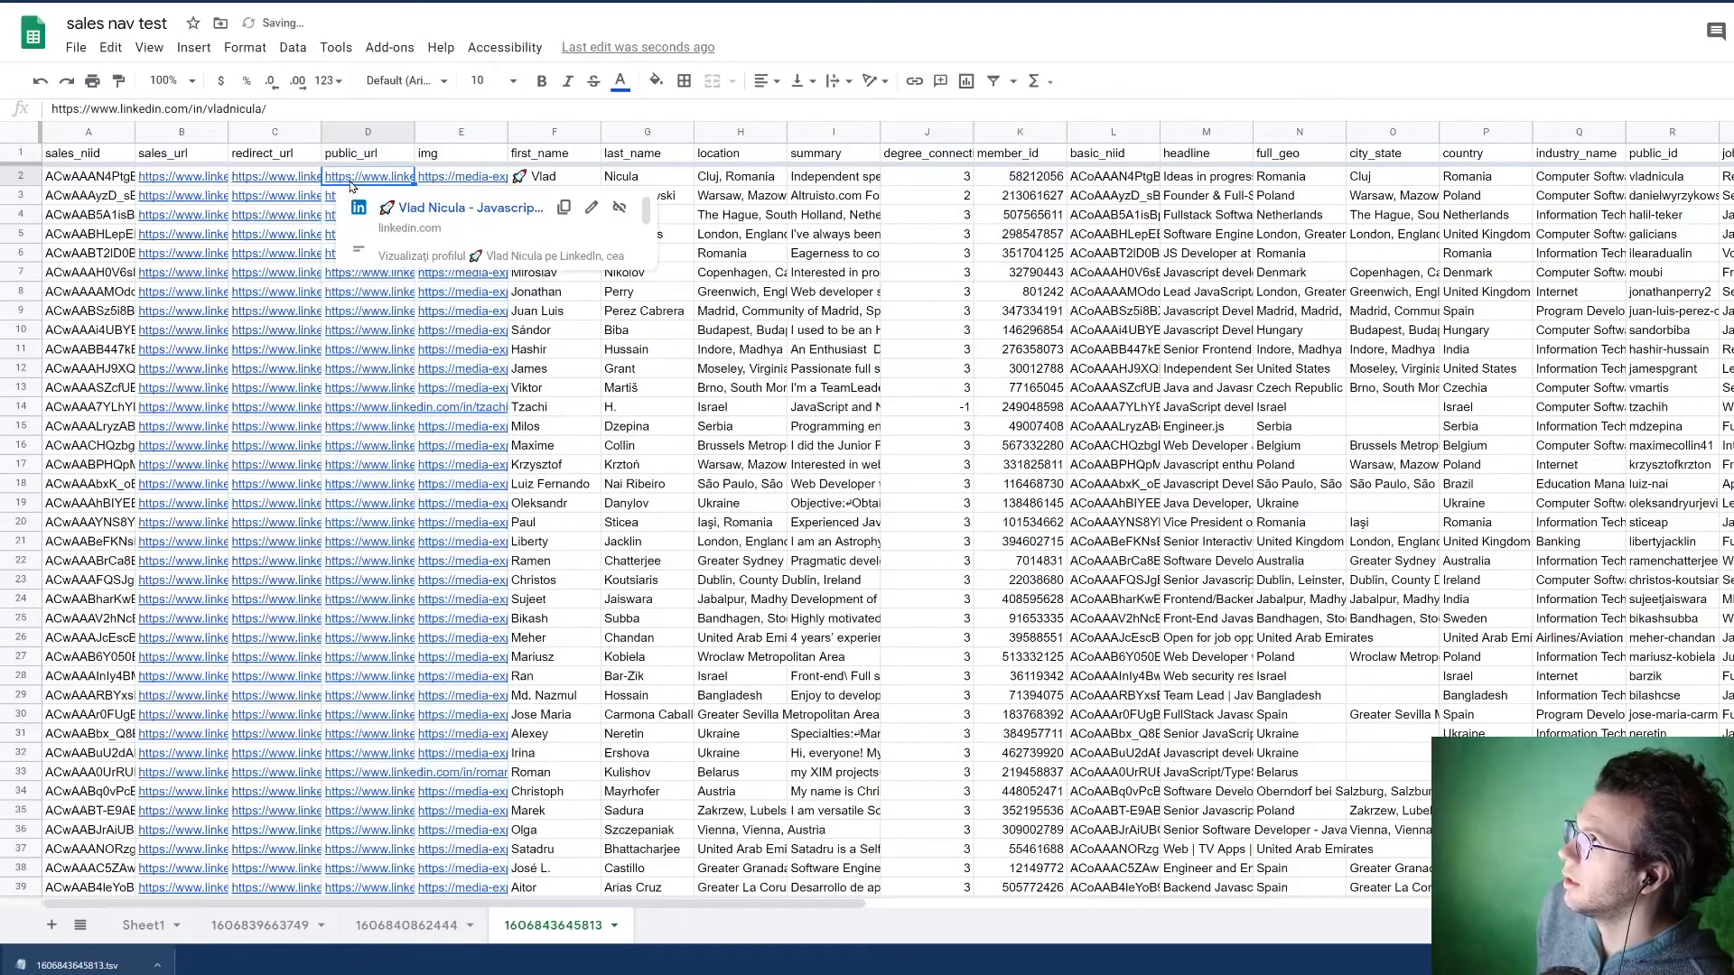
pyautogui.click(464, 174)
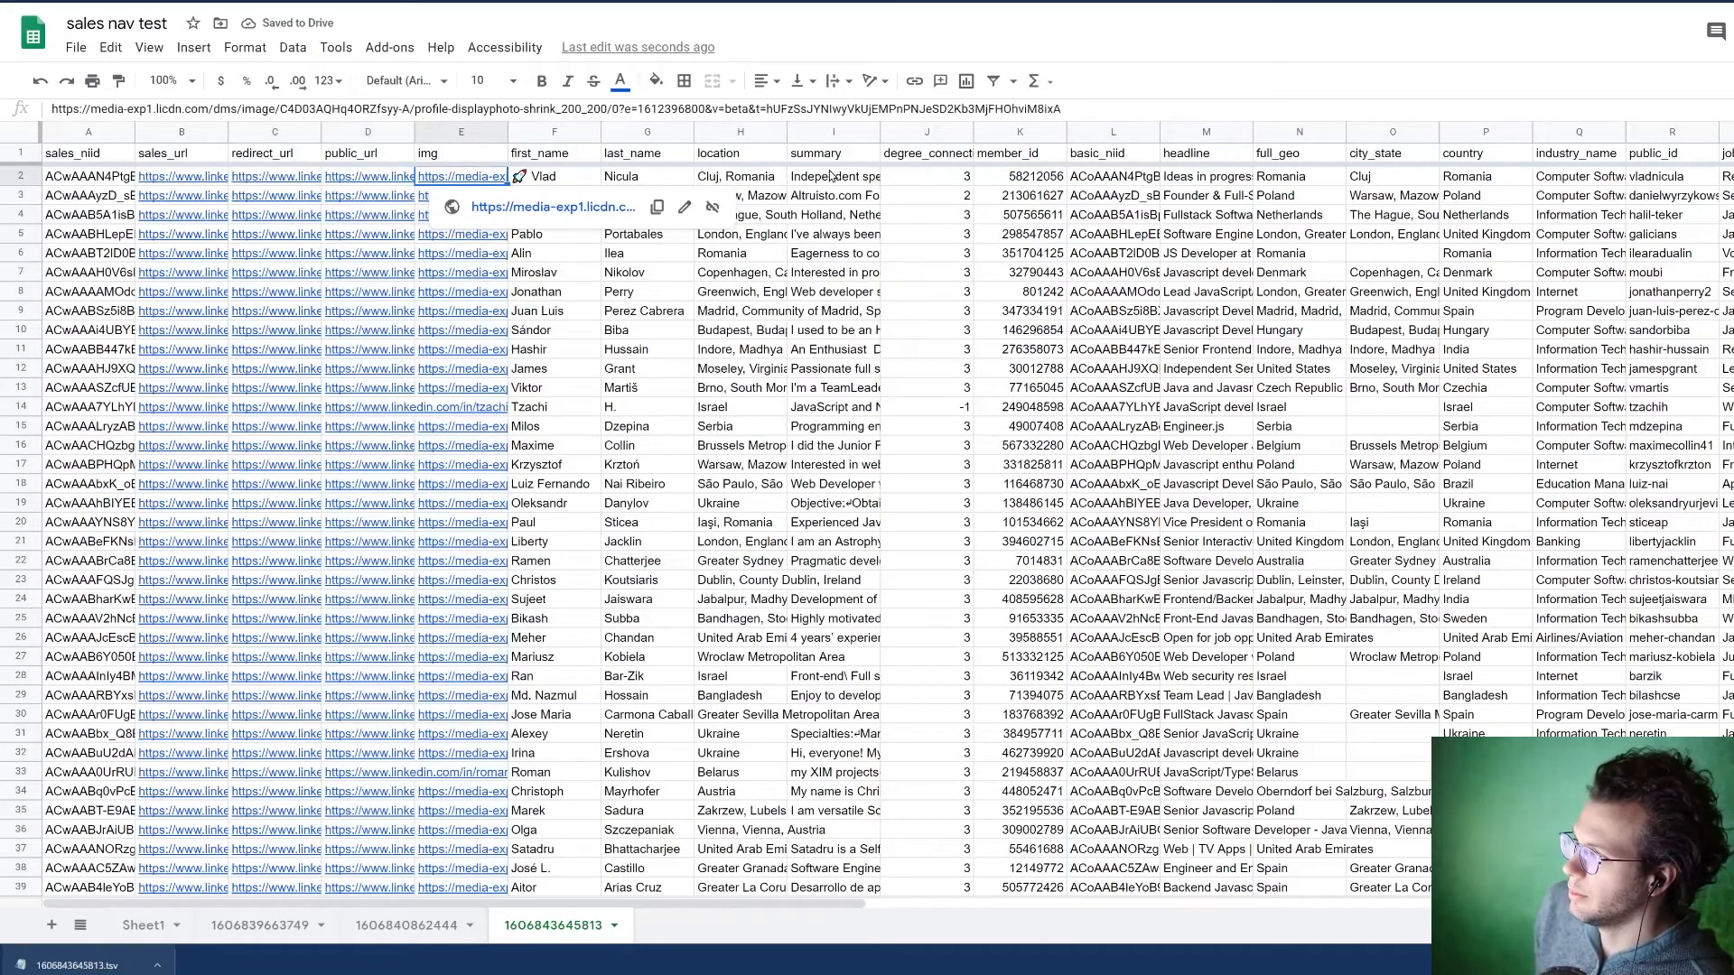
pyautogui.click(626, 180)
pyautogui.click(731, 178)
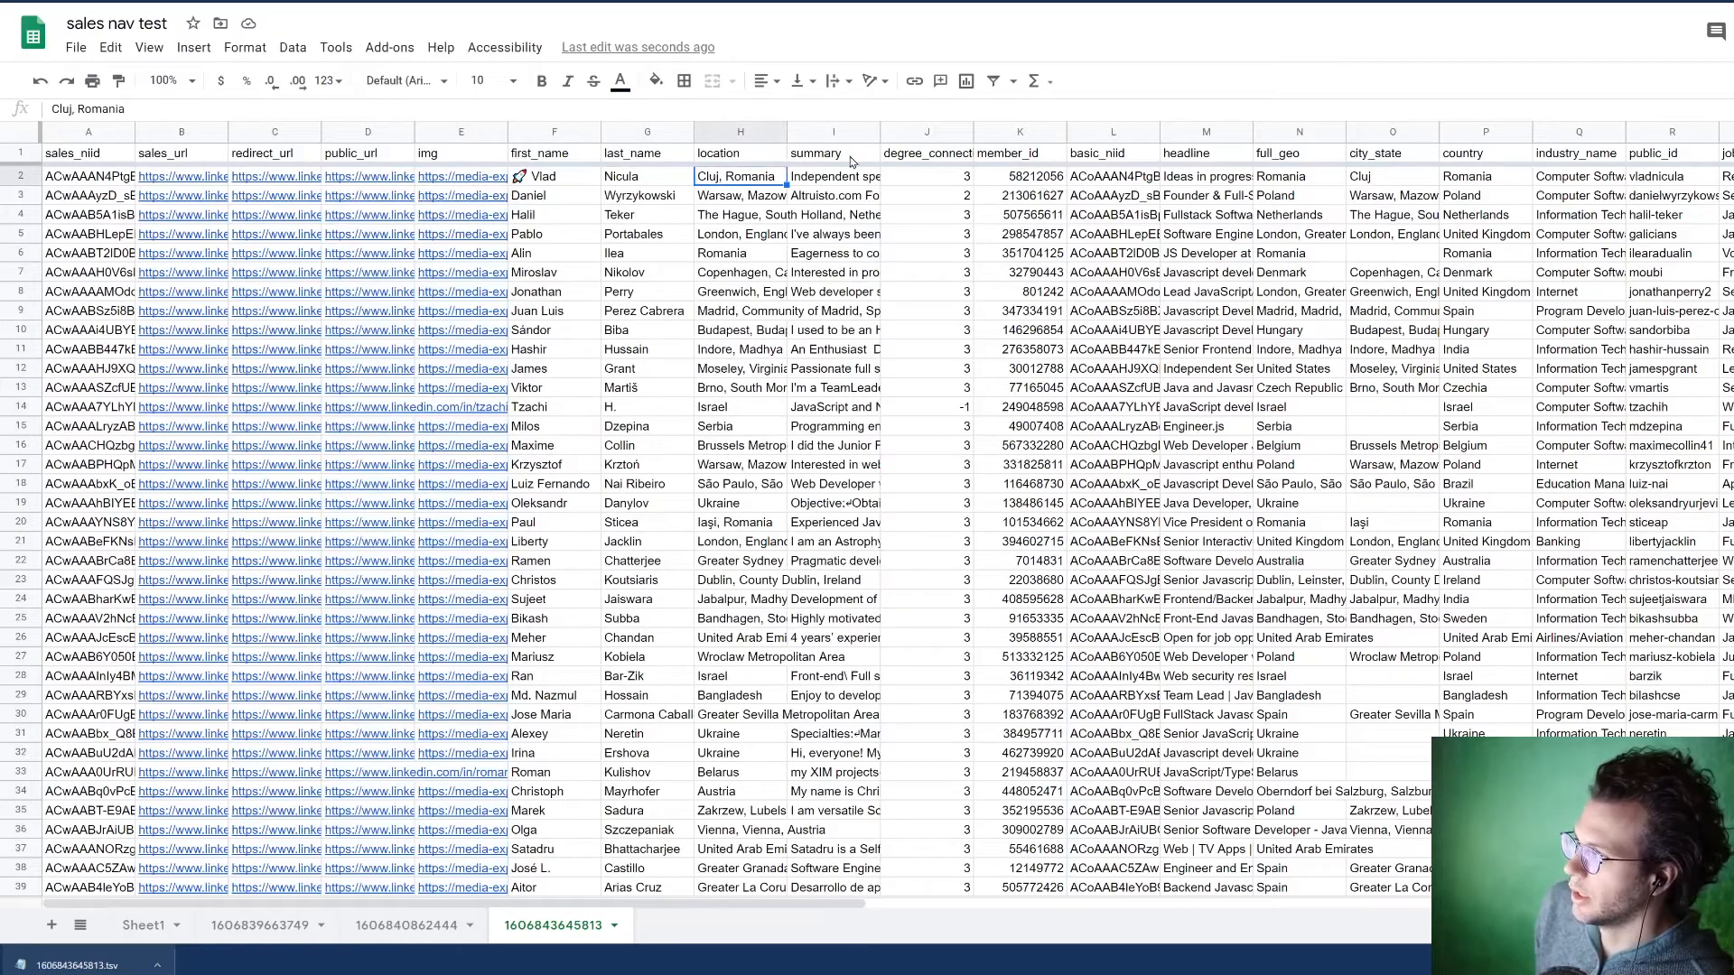
# Step: Move the full_geo, city_state and country columns together so they directly follow the location column
pyautogui.click(1282, 132)
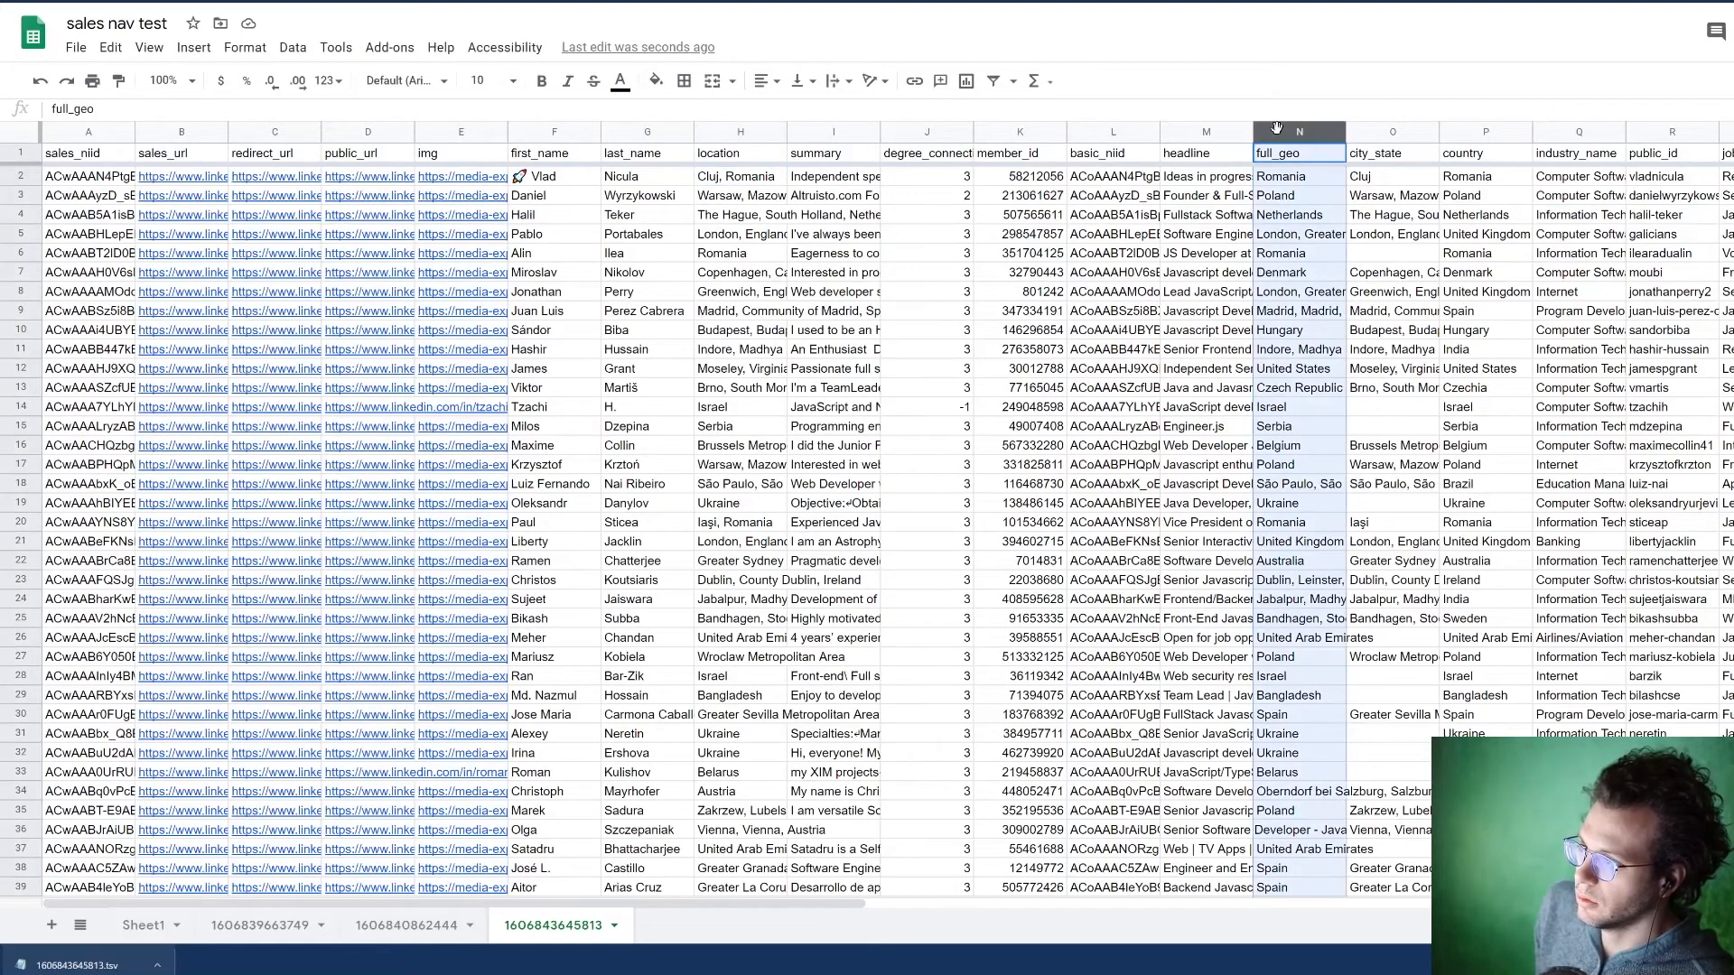
pyautogui.keyDown('shift'); pyautogui.click(1481, 133); pyautogui.keyUp('shift')
pyautogui.moveTo(1482, 133); pyautogui.dragTo(826, 131)
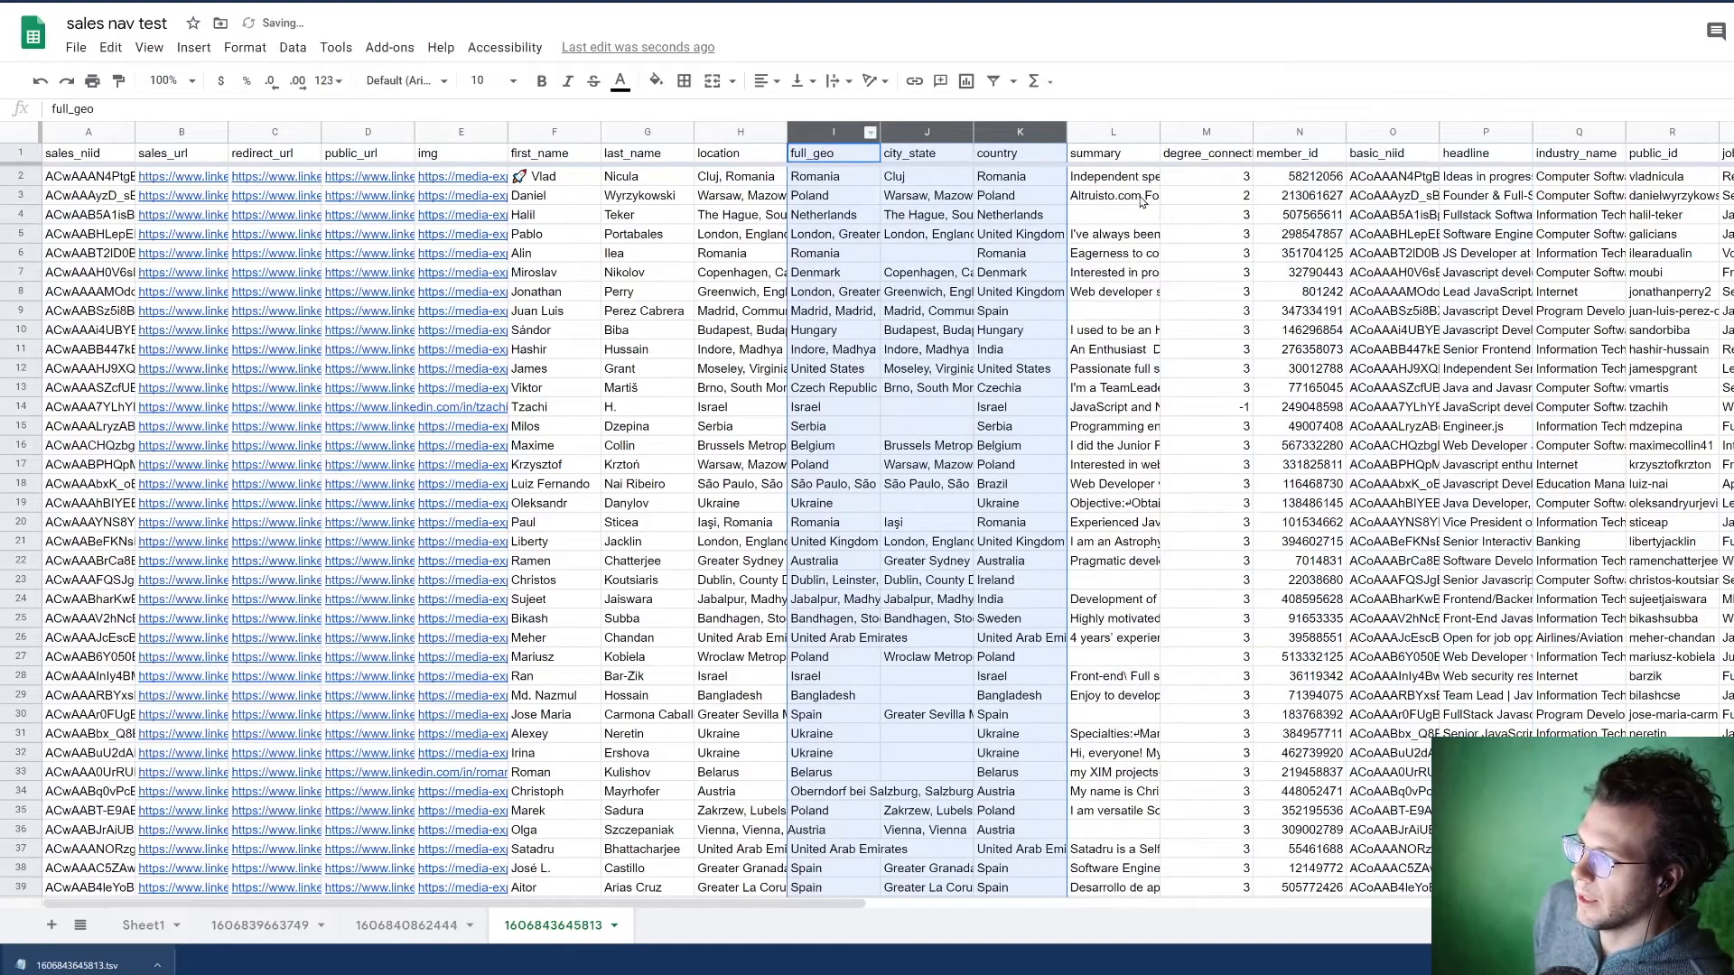
# Step: Move the headline column directly before the summary column and check one of its cells
pyautogui.click(1110, 133)
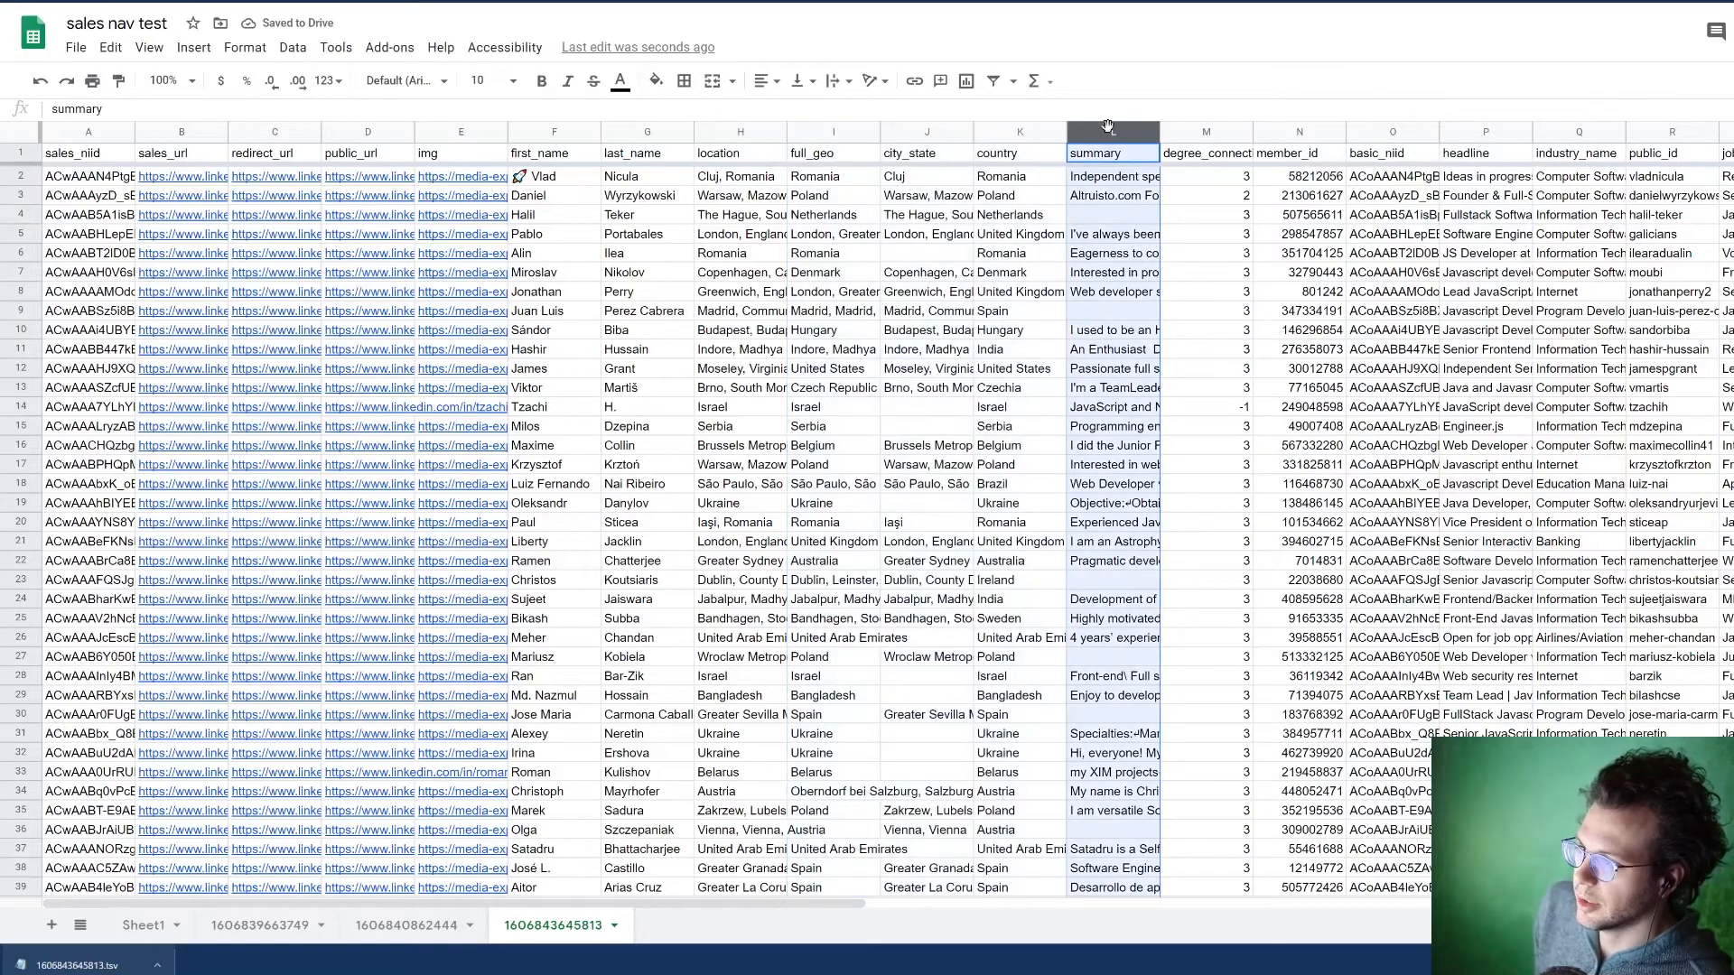
pyautogui.click(1387, 129)
pyautogui.moveTo(1473, 131); pyautogui.dragTo(1101, 147)
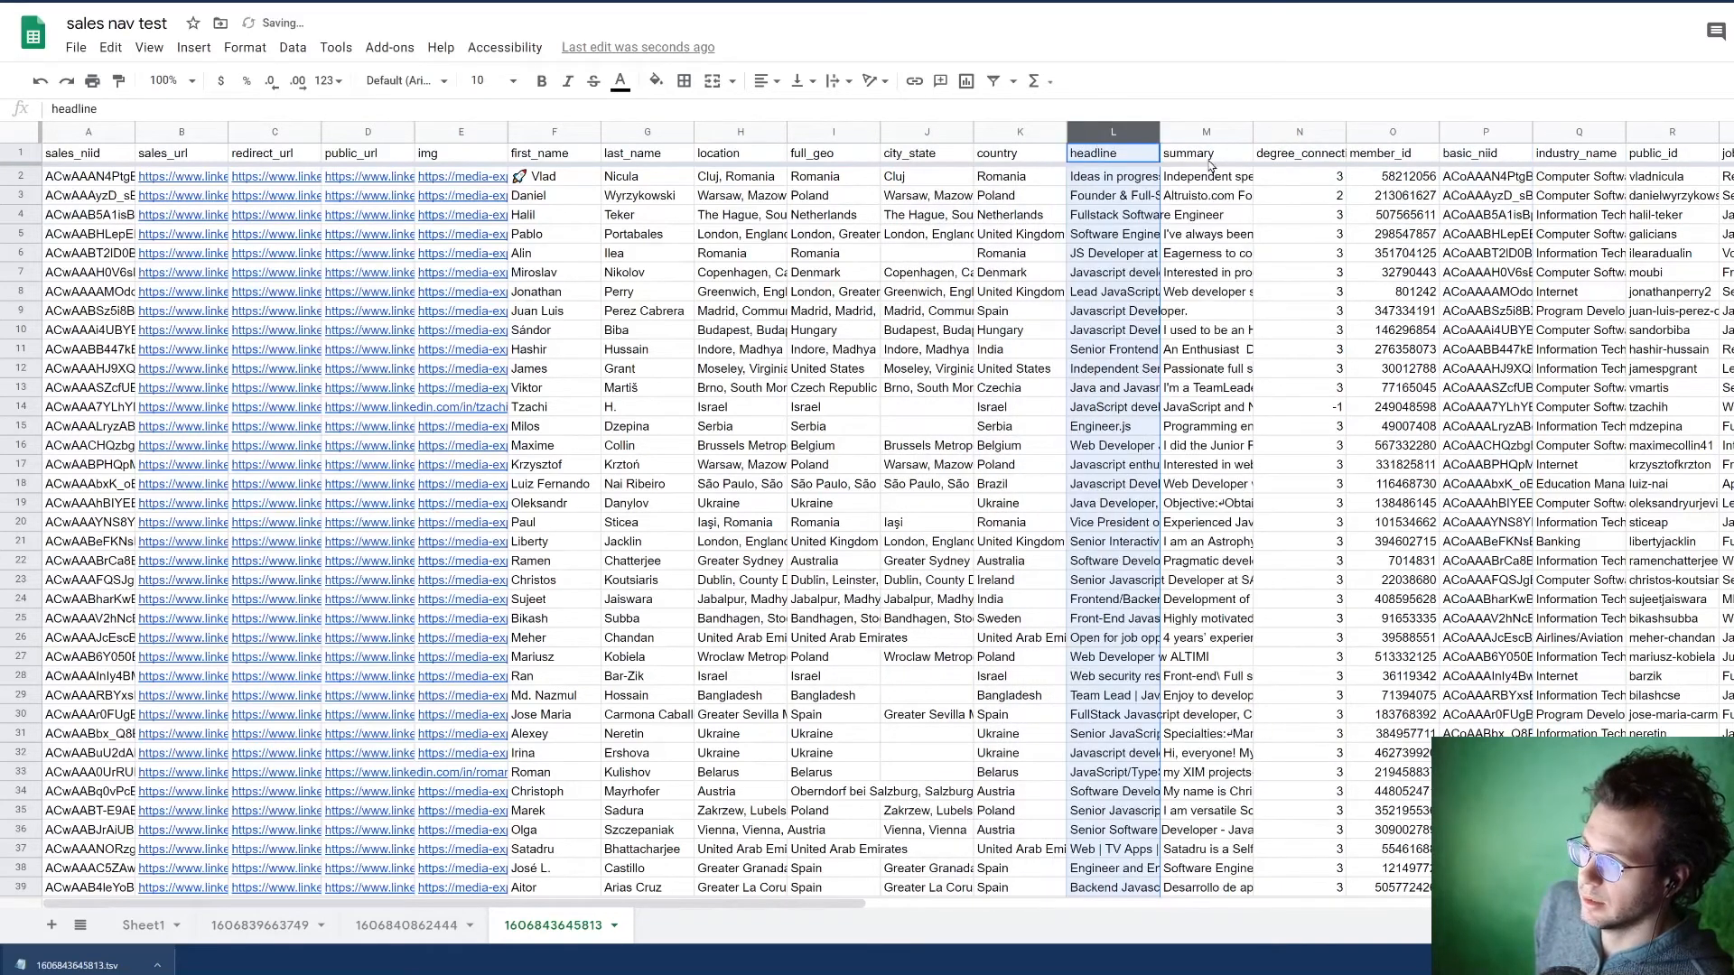
pyautogui.click(1102, 235)
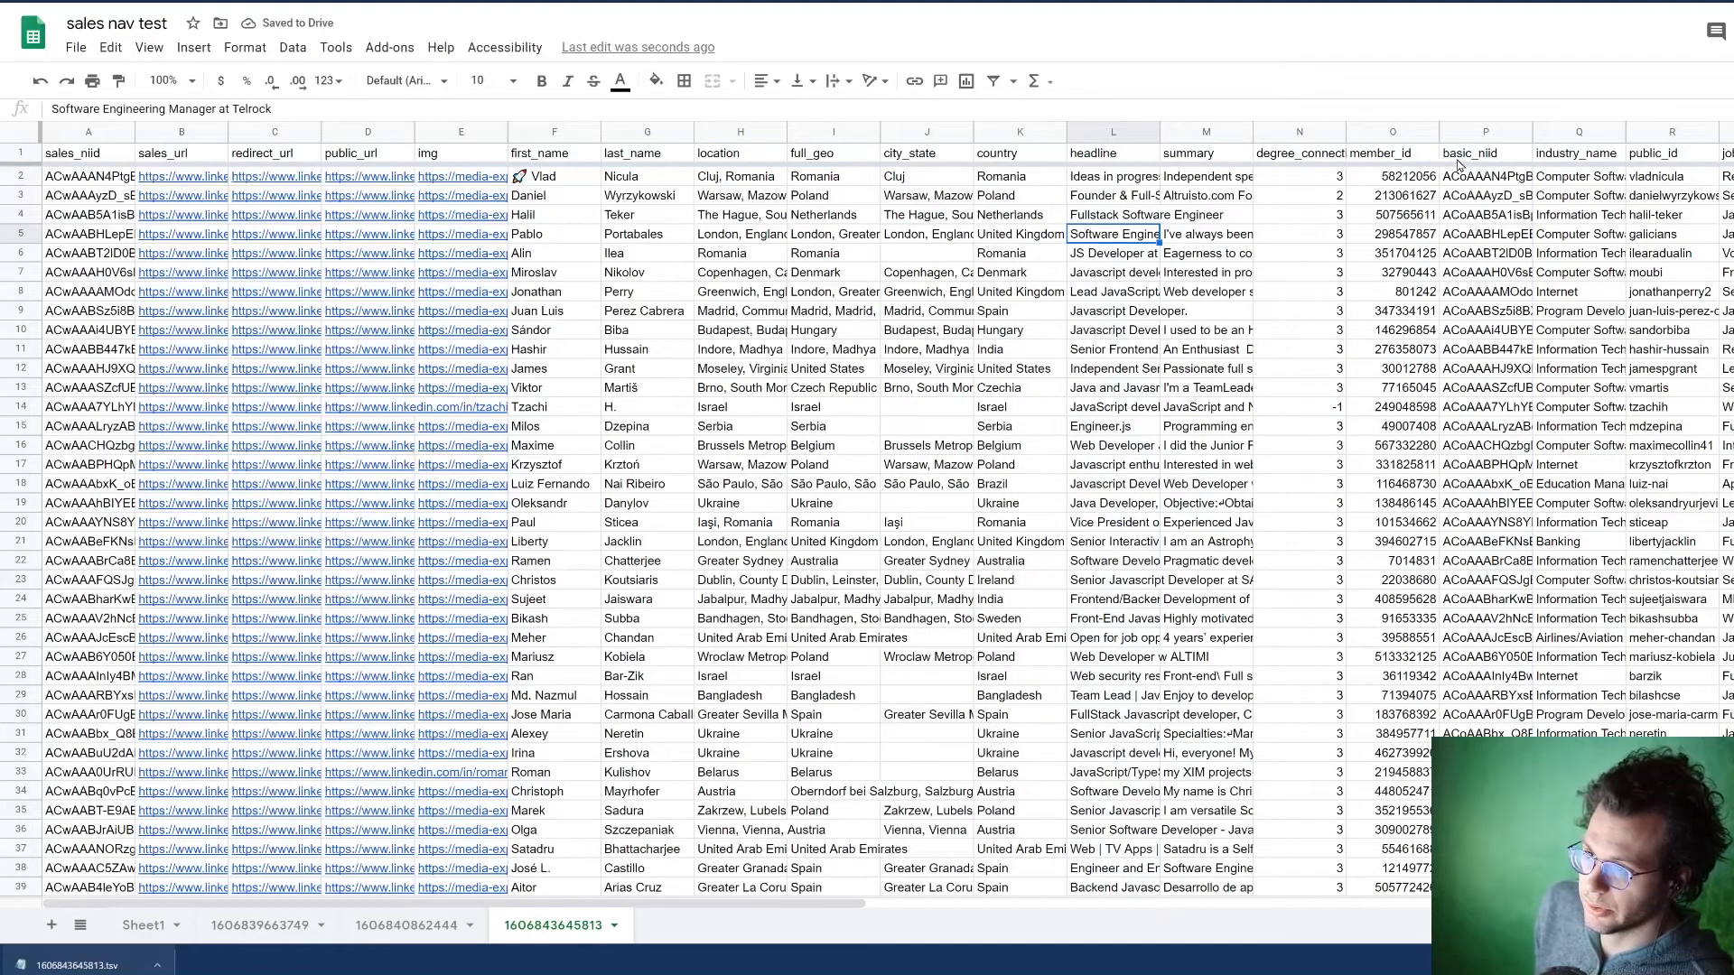
# Step: Move the basic_niid column directly after img, and place the member_id column right behind it
pyautogui.click(1472, 132)
pyautogui.moveTo(1472, 132); pyautogui.dragTo(544, 129)
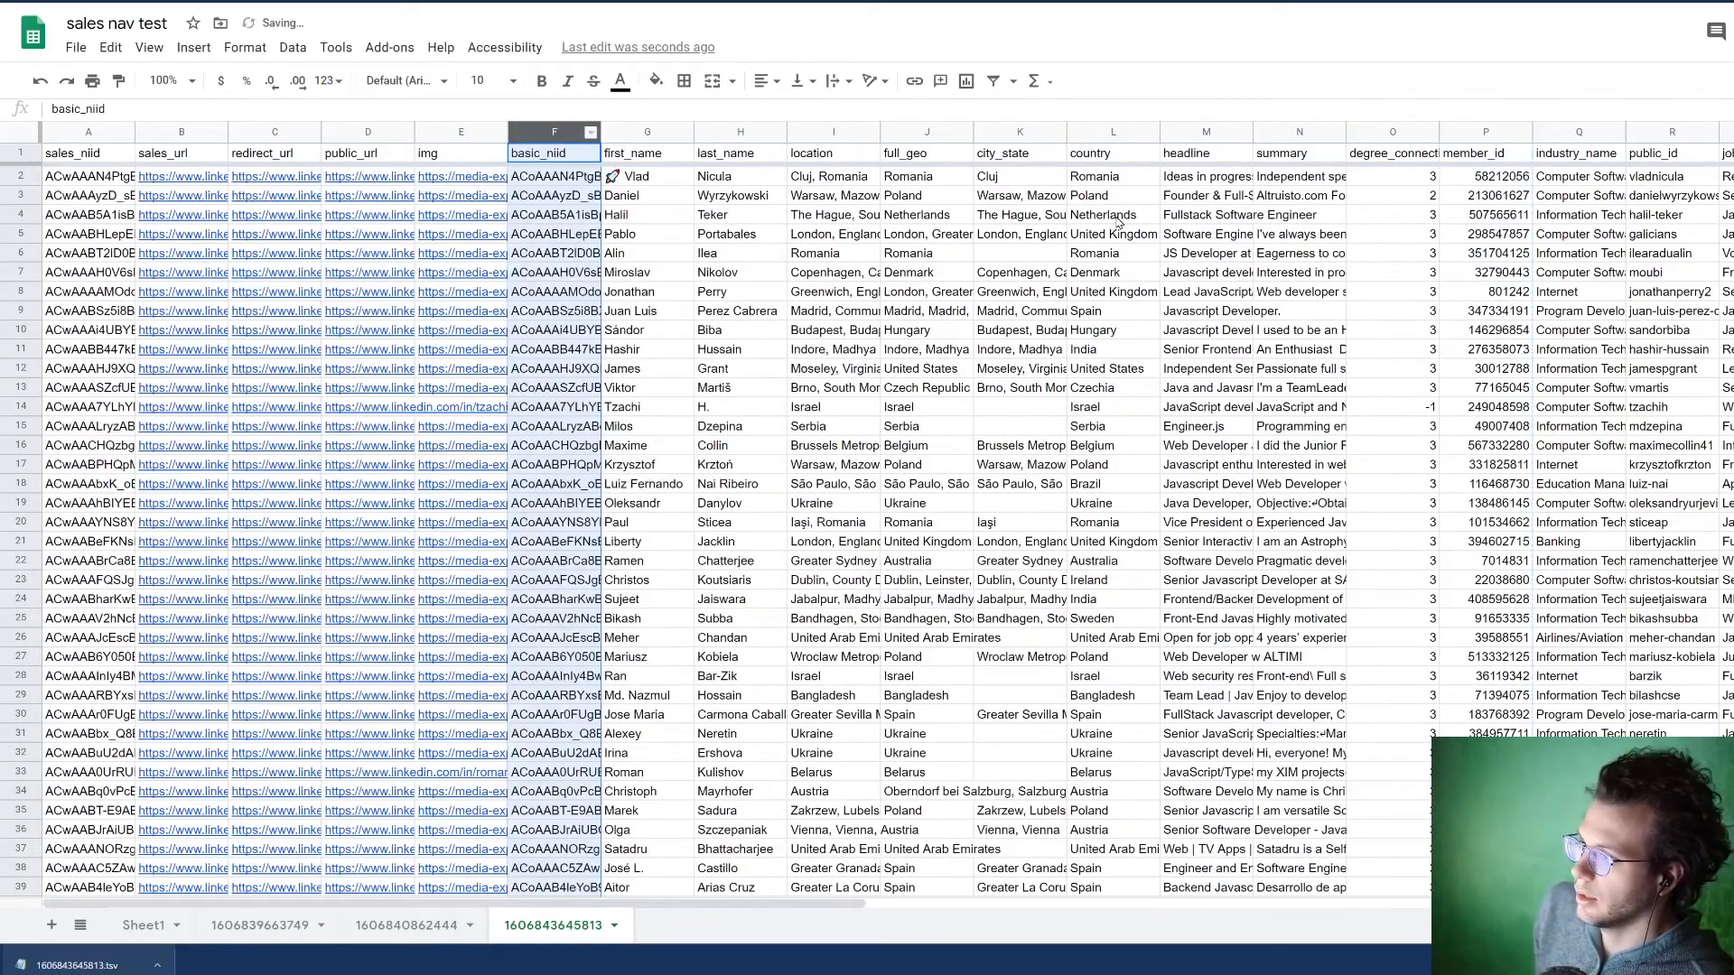
pyautogui.click(1477, 132)
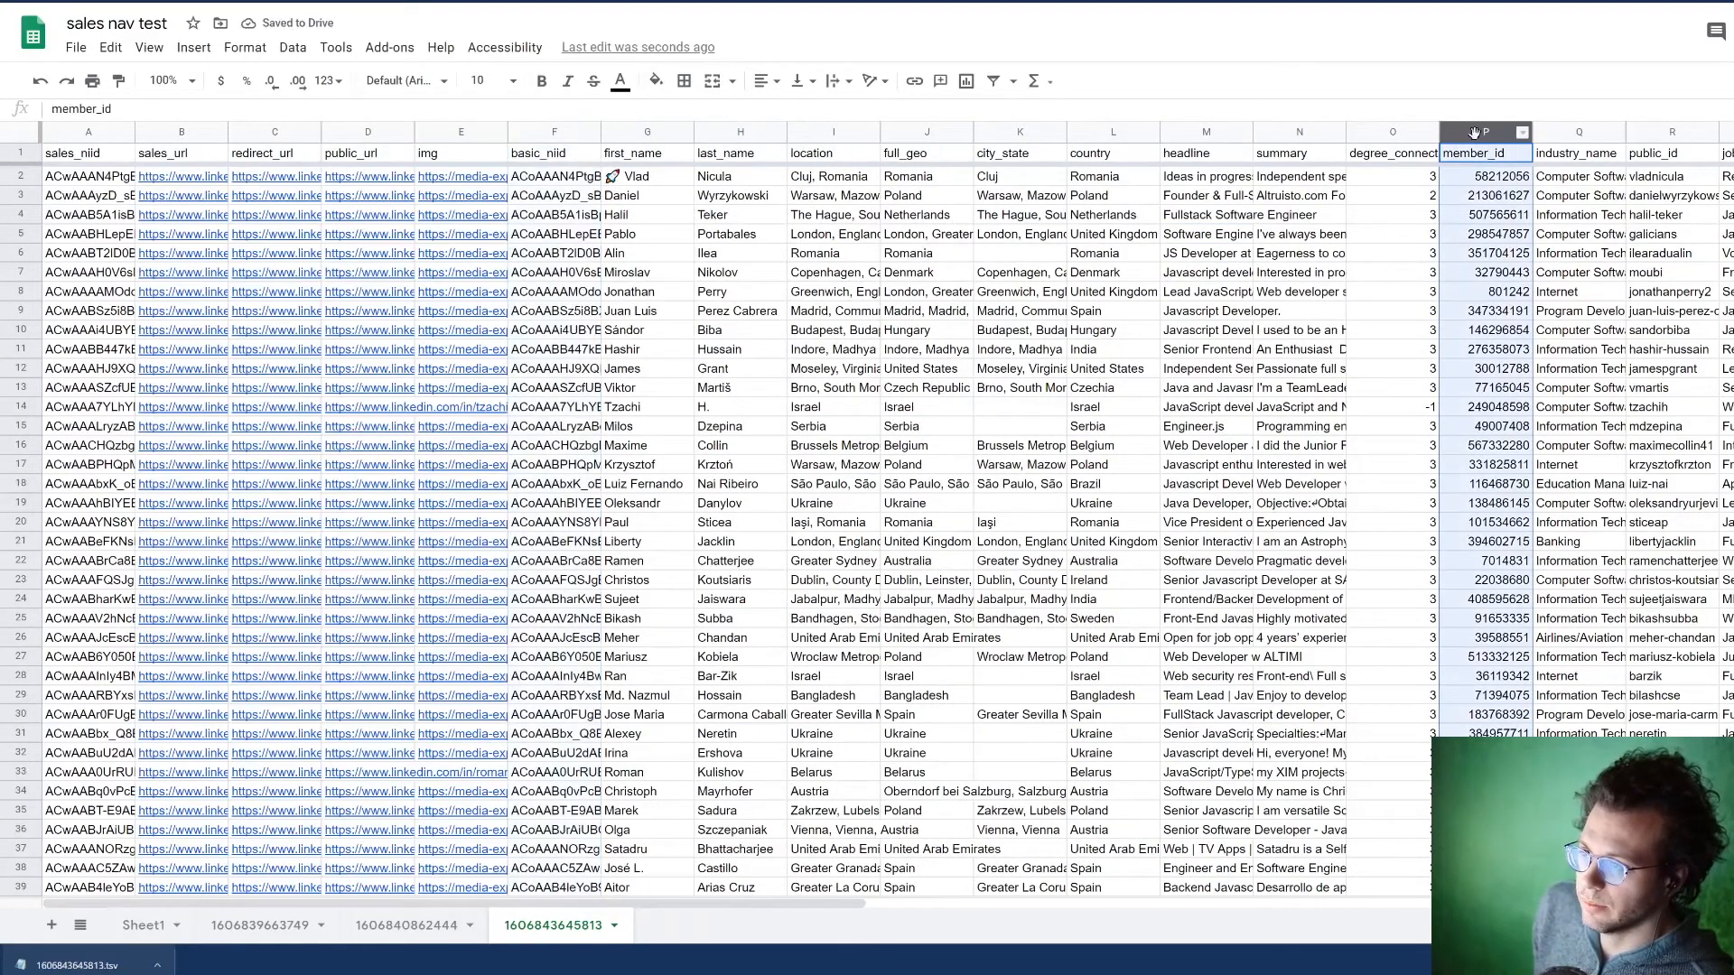
pyautogui.moveTo(1478, 131); pyautogui.dragTo(659, 154)
pyautogui.click(548, 155)
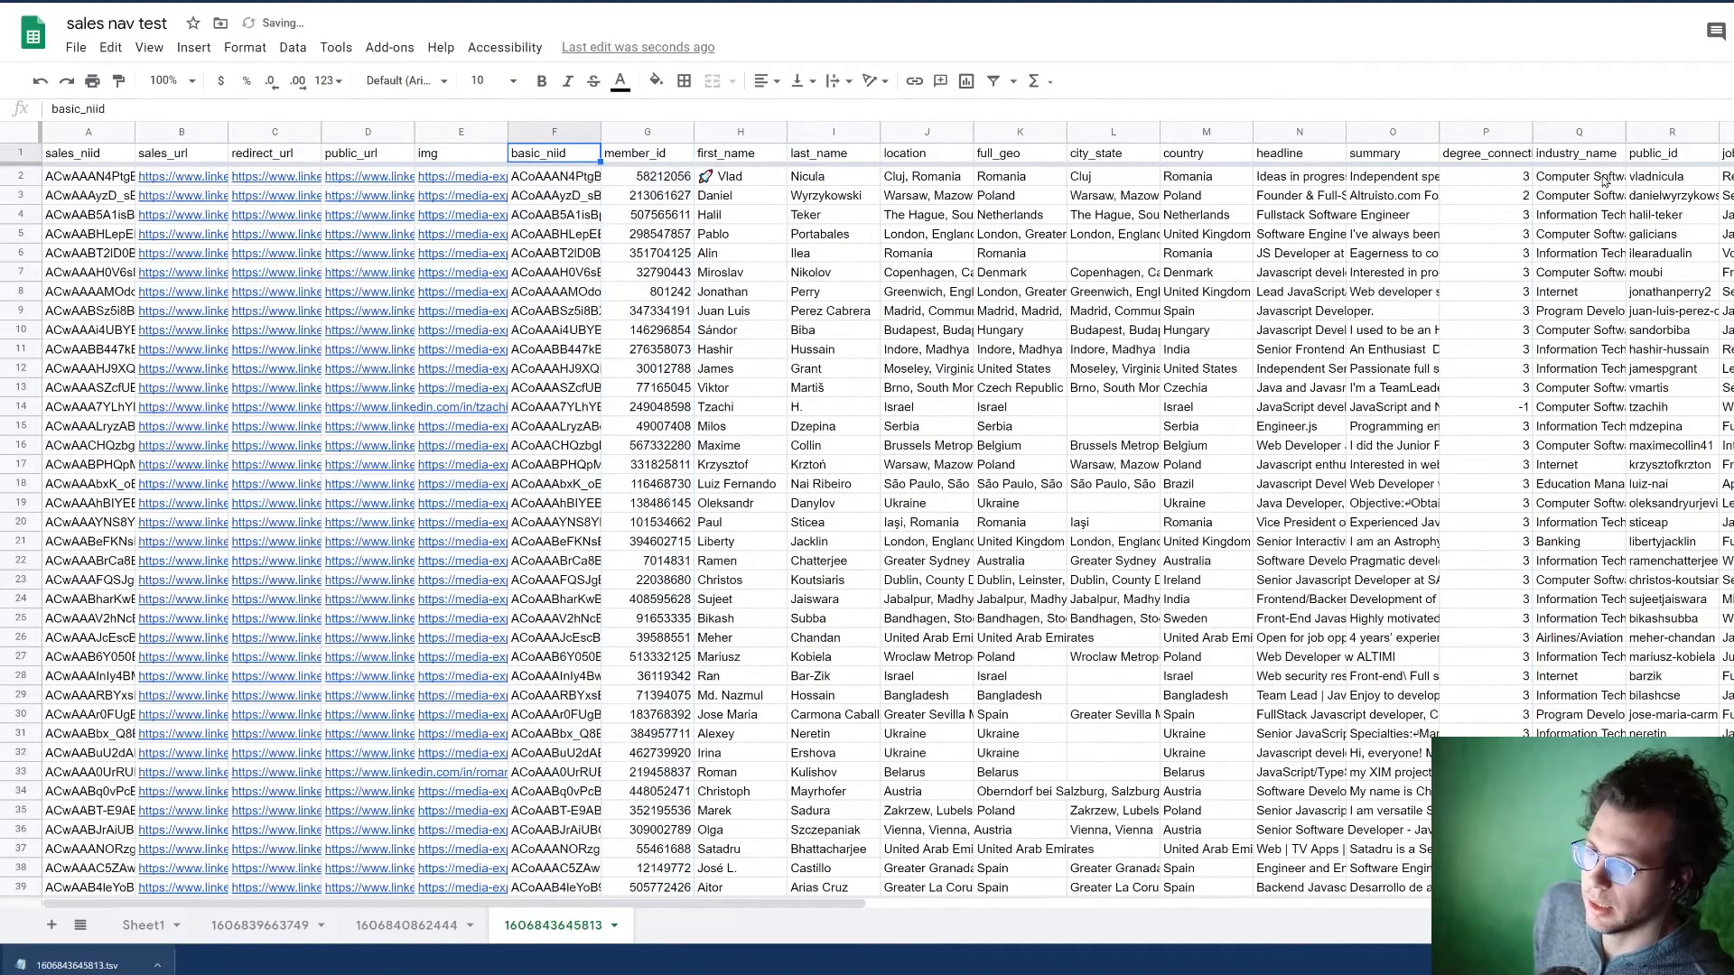
# Step: Move the public_id column between basic_niid and member_id, and compare the basic_niid and sales_niid values in row 3
pyautogui.click(1646, 133)
pyautogui.moveTo(1646, 133); pyautogui.dragTo(561, 160)
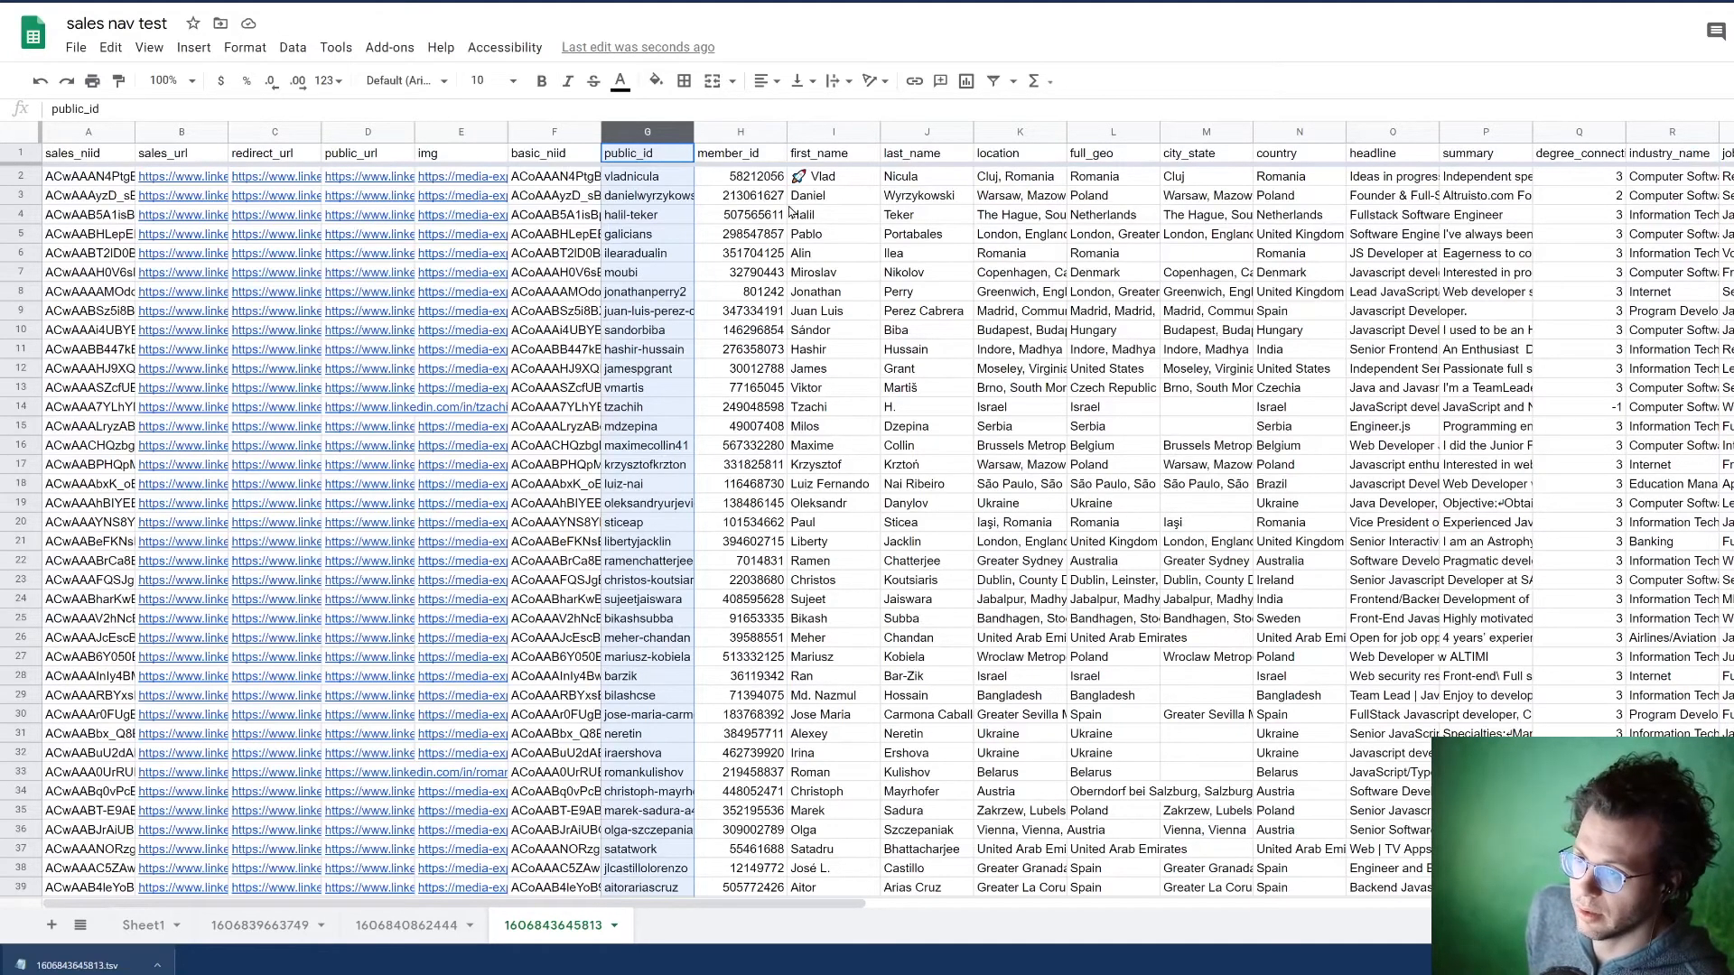
pyautogui.click(553, 197)
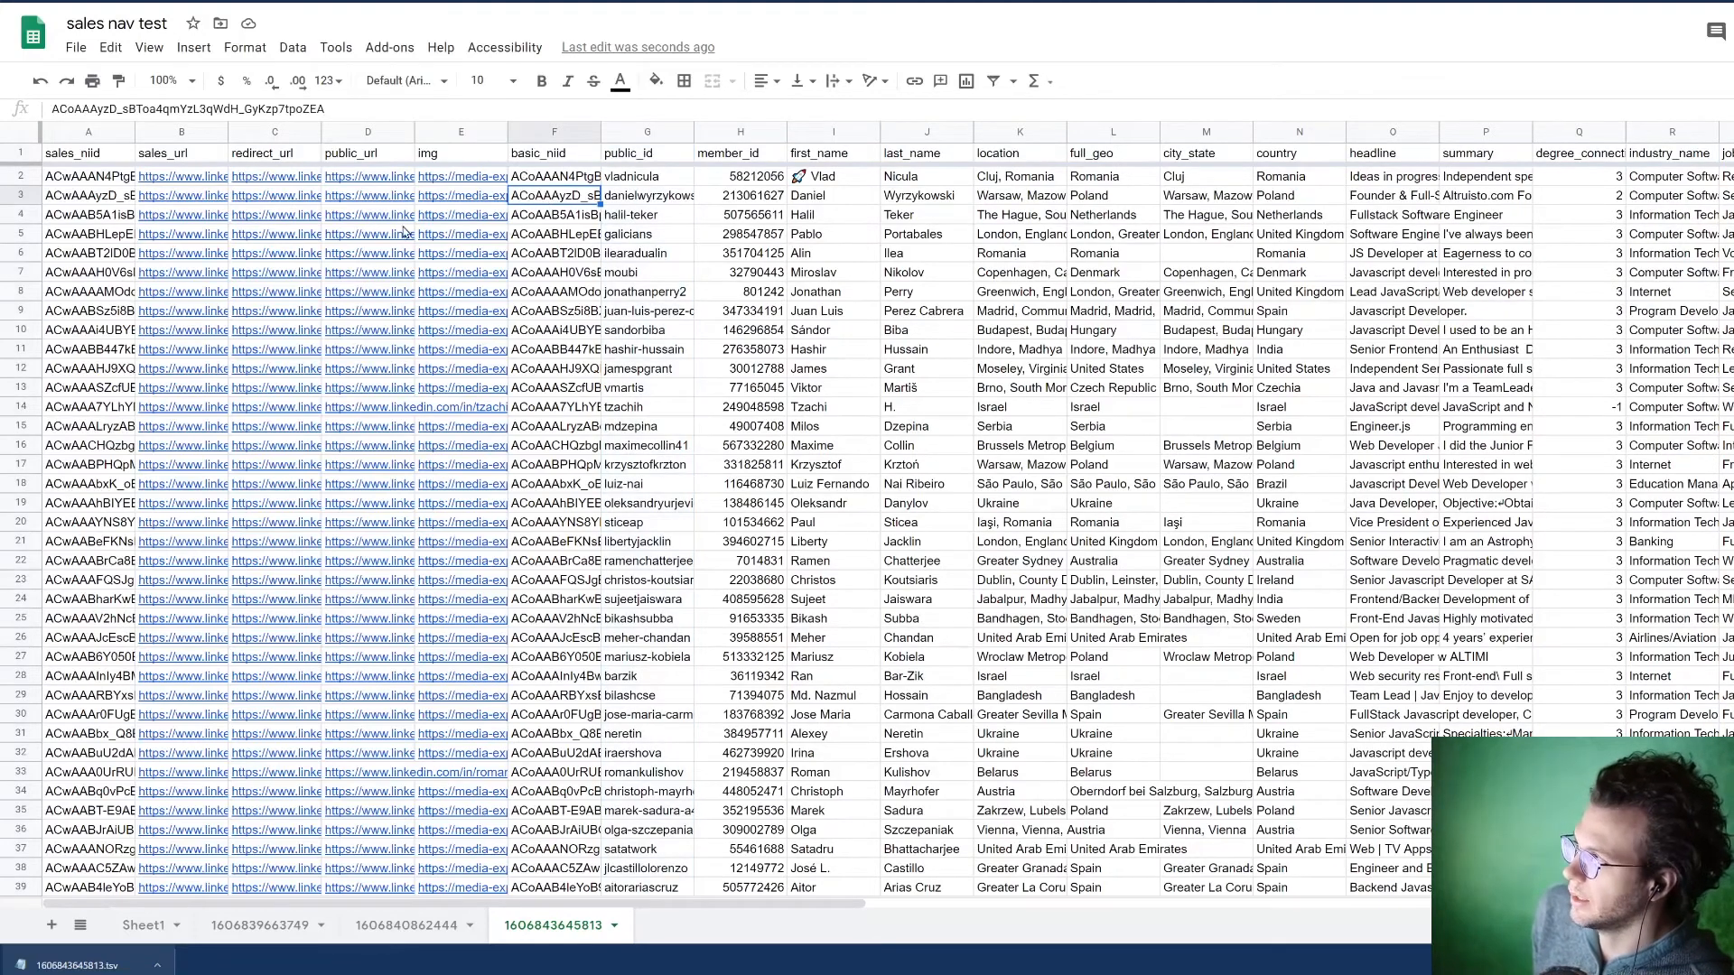
pyautogui.click(101, 200)
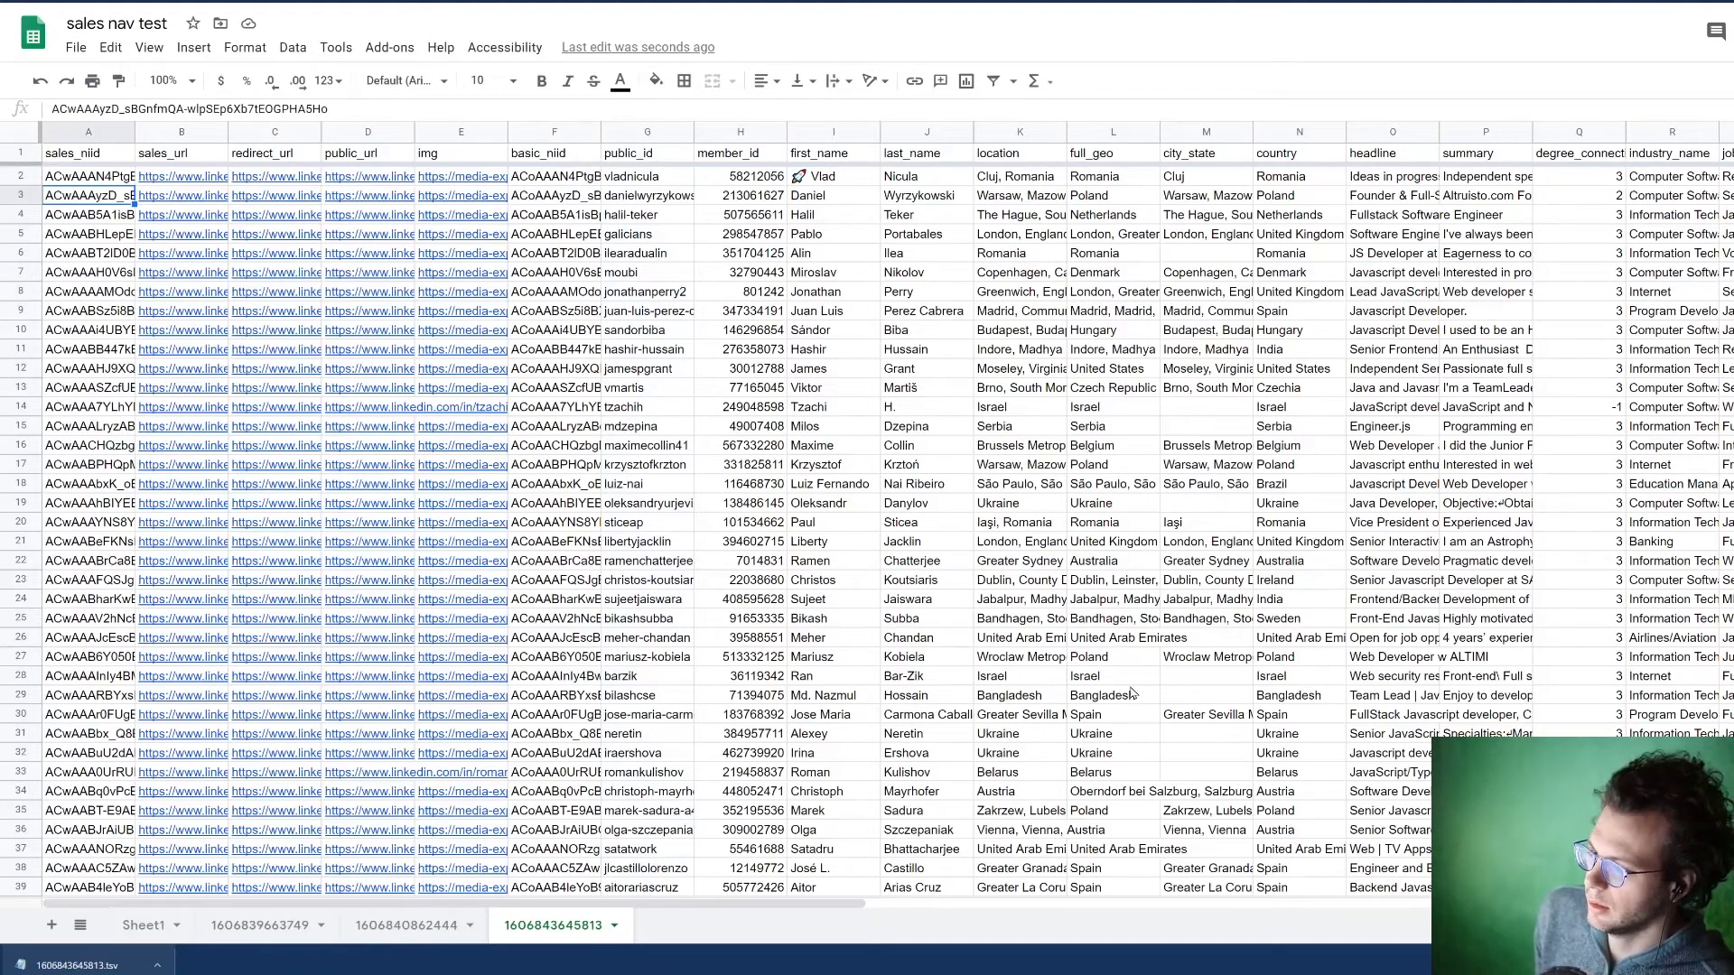
# Step: Examine the industry_name header and the job_1 headers from job title through job_1_job_is_current
pyautogui.moveTo(575, 907); pyautogui.dragTo(914, 907)
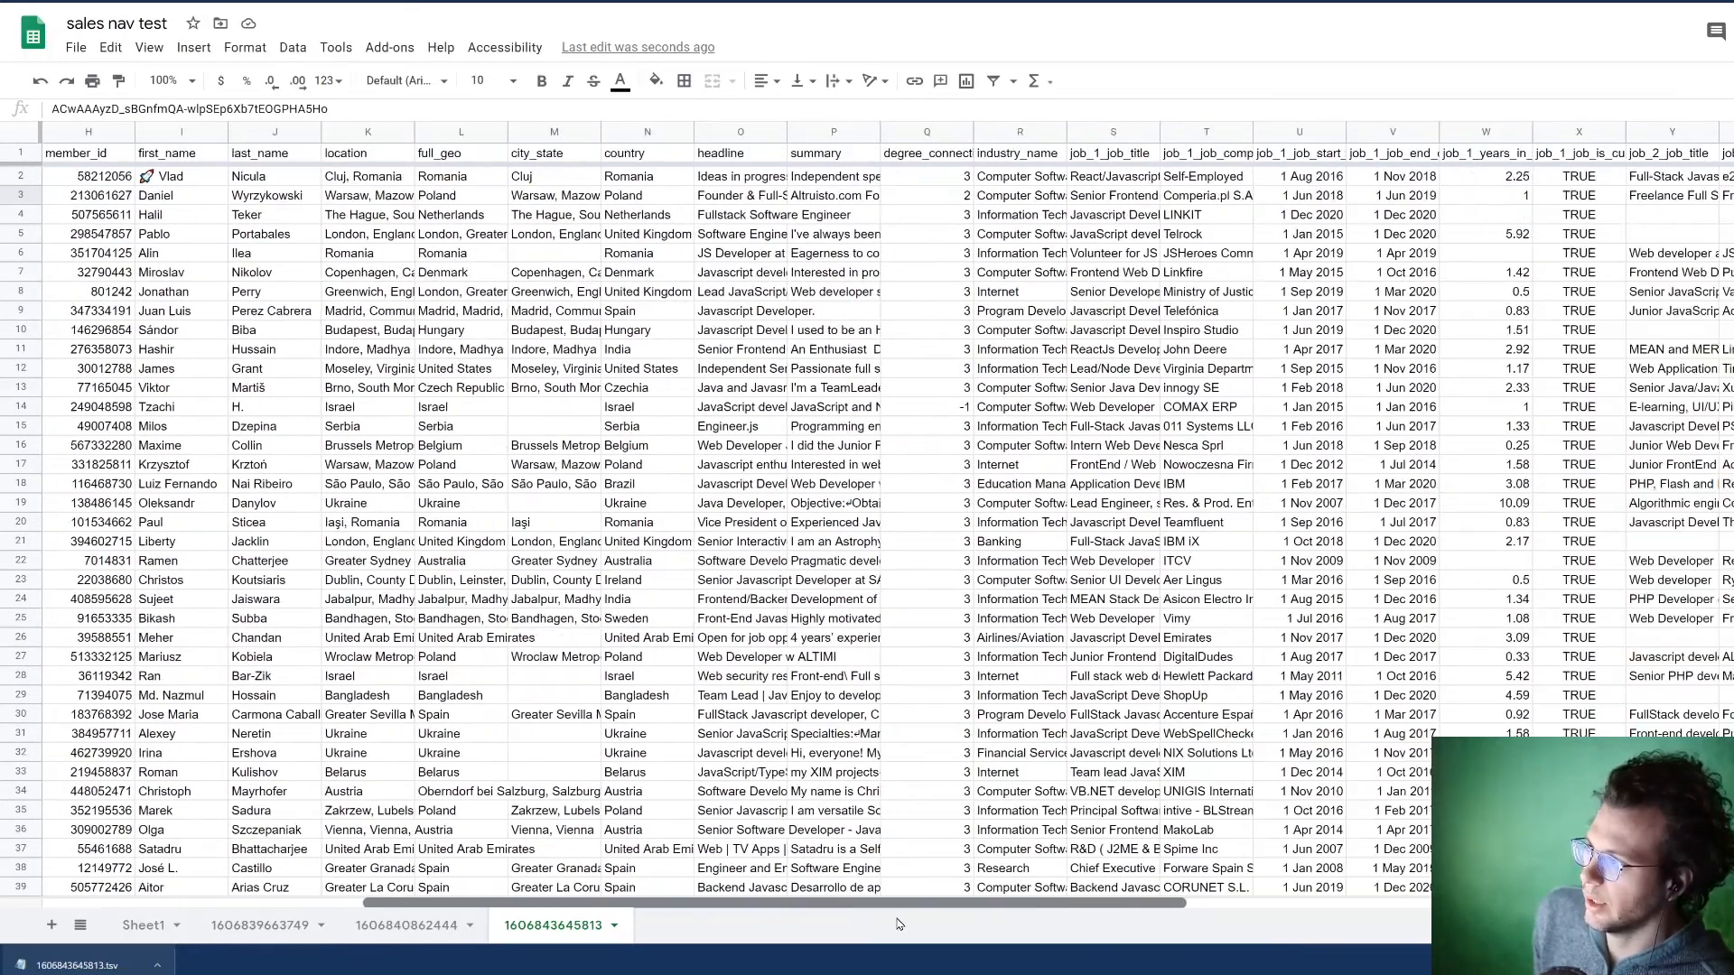
pyautogui.click(1029, 159)
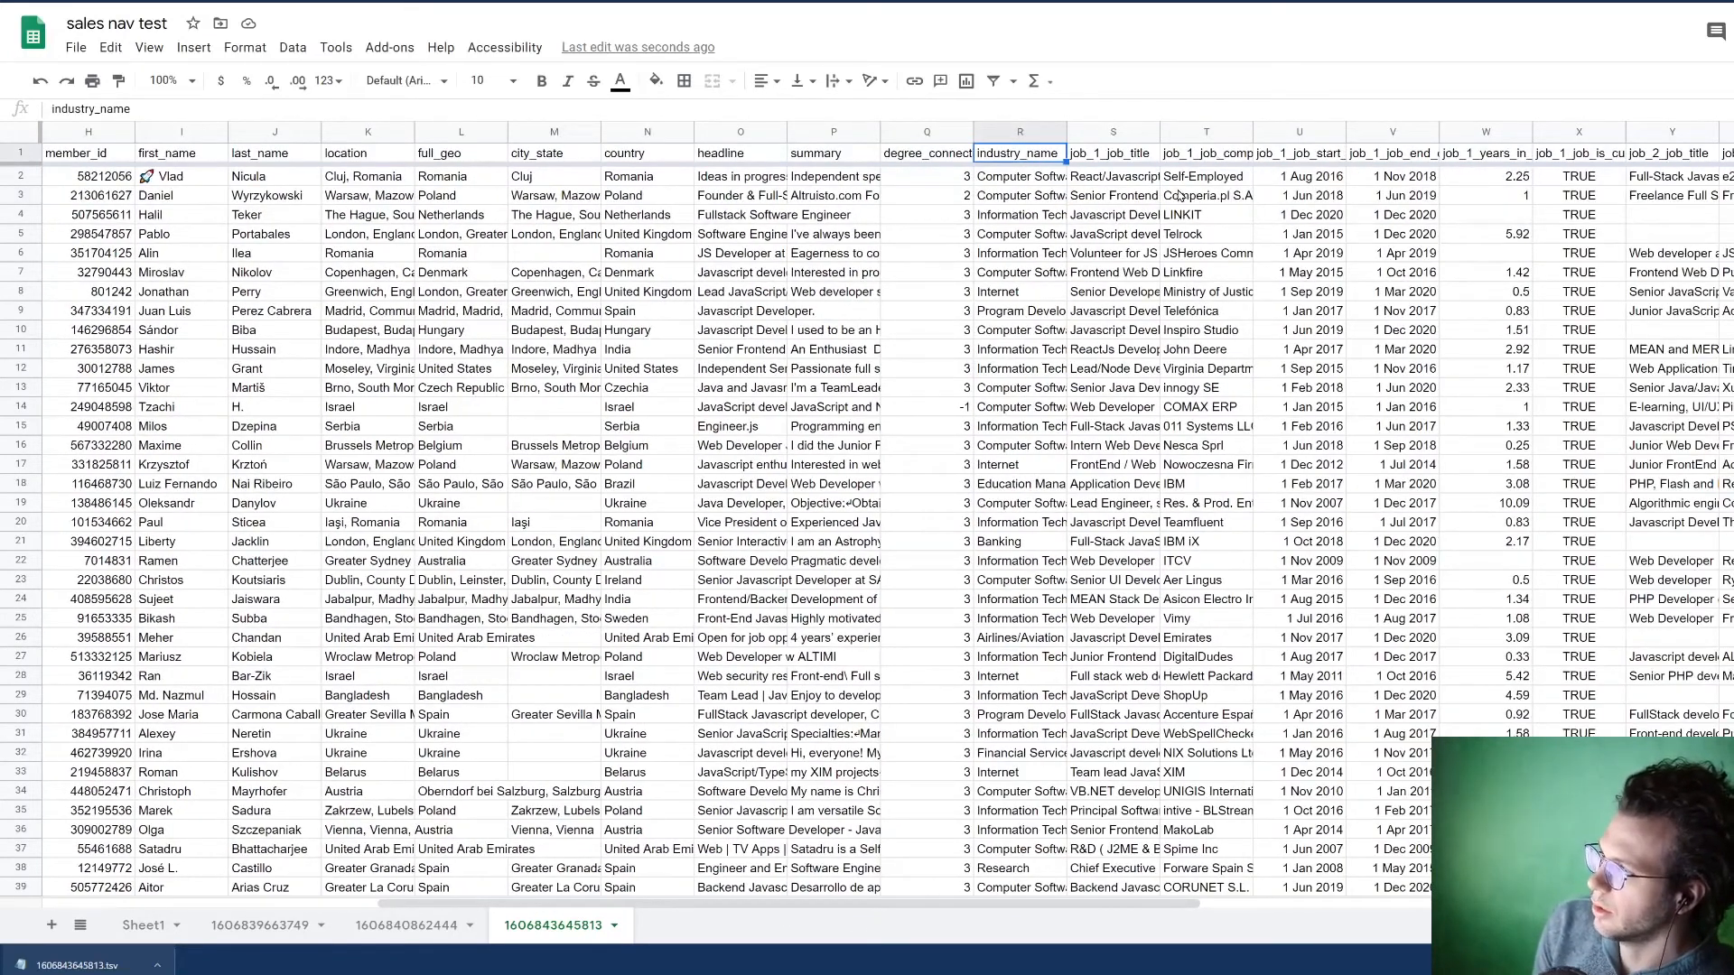
pyautogui.press('Right')
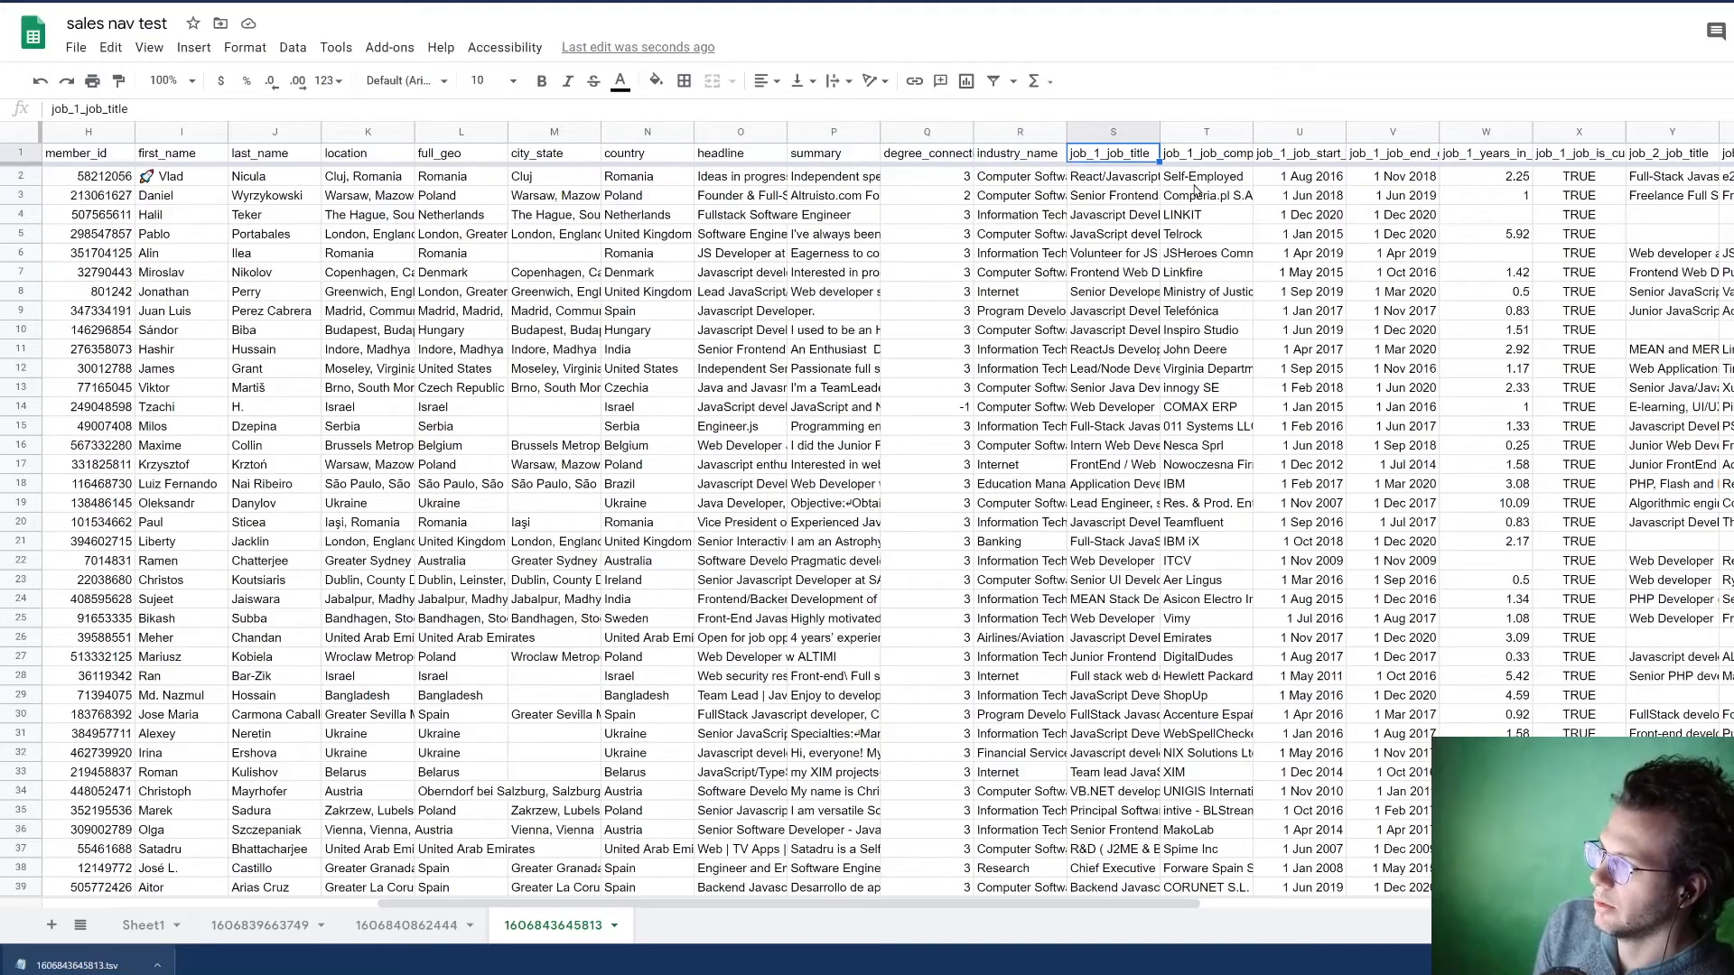
pyautogui.press('Right')
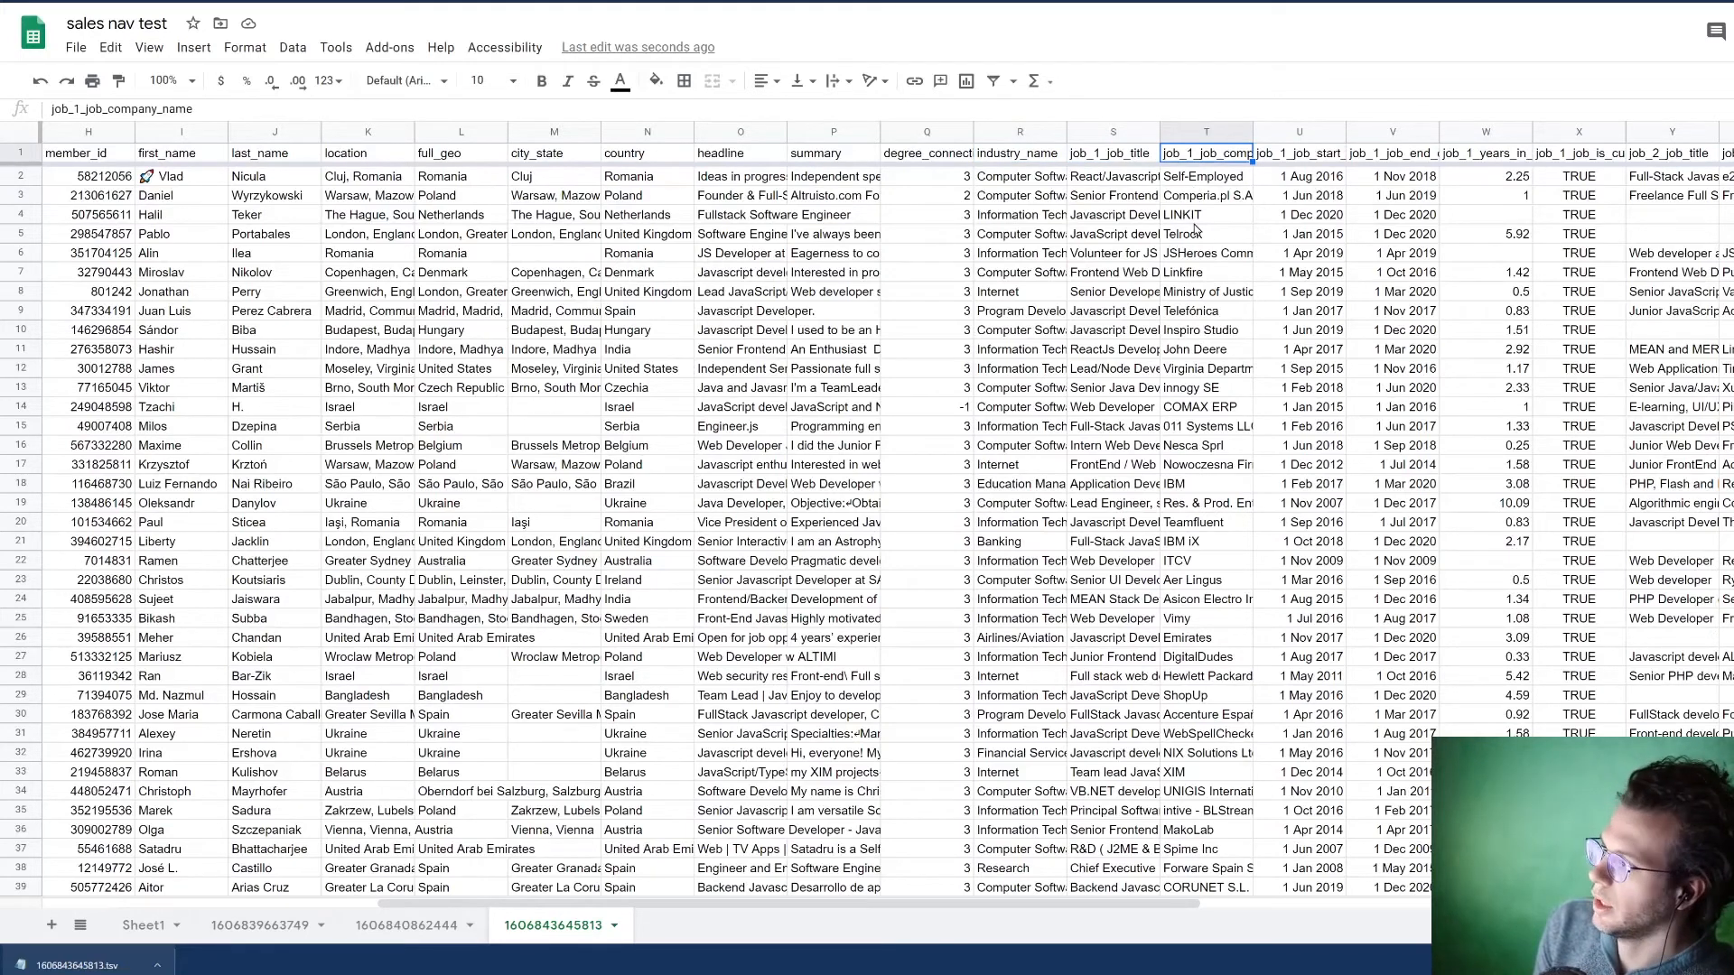
pyautogui.press('Right')
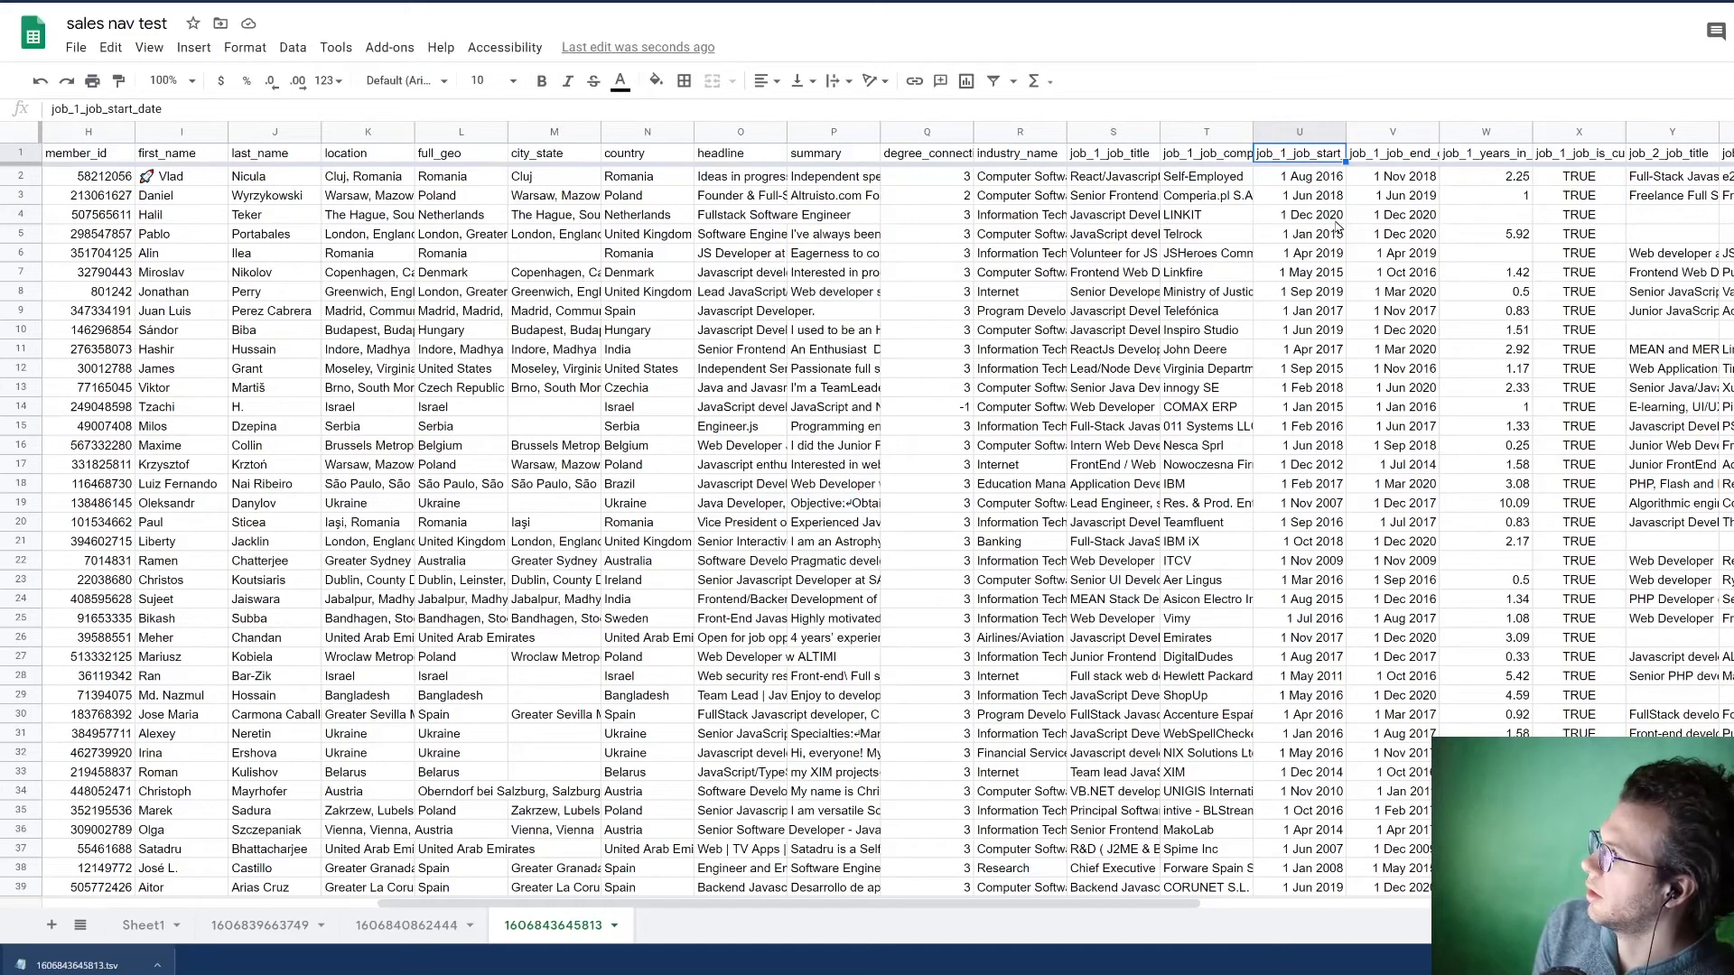
pyautogui.press('Right')
pyautogui.press('Right')
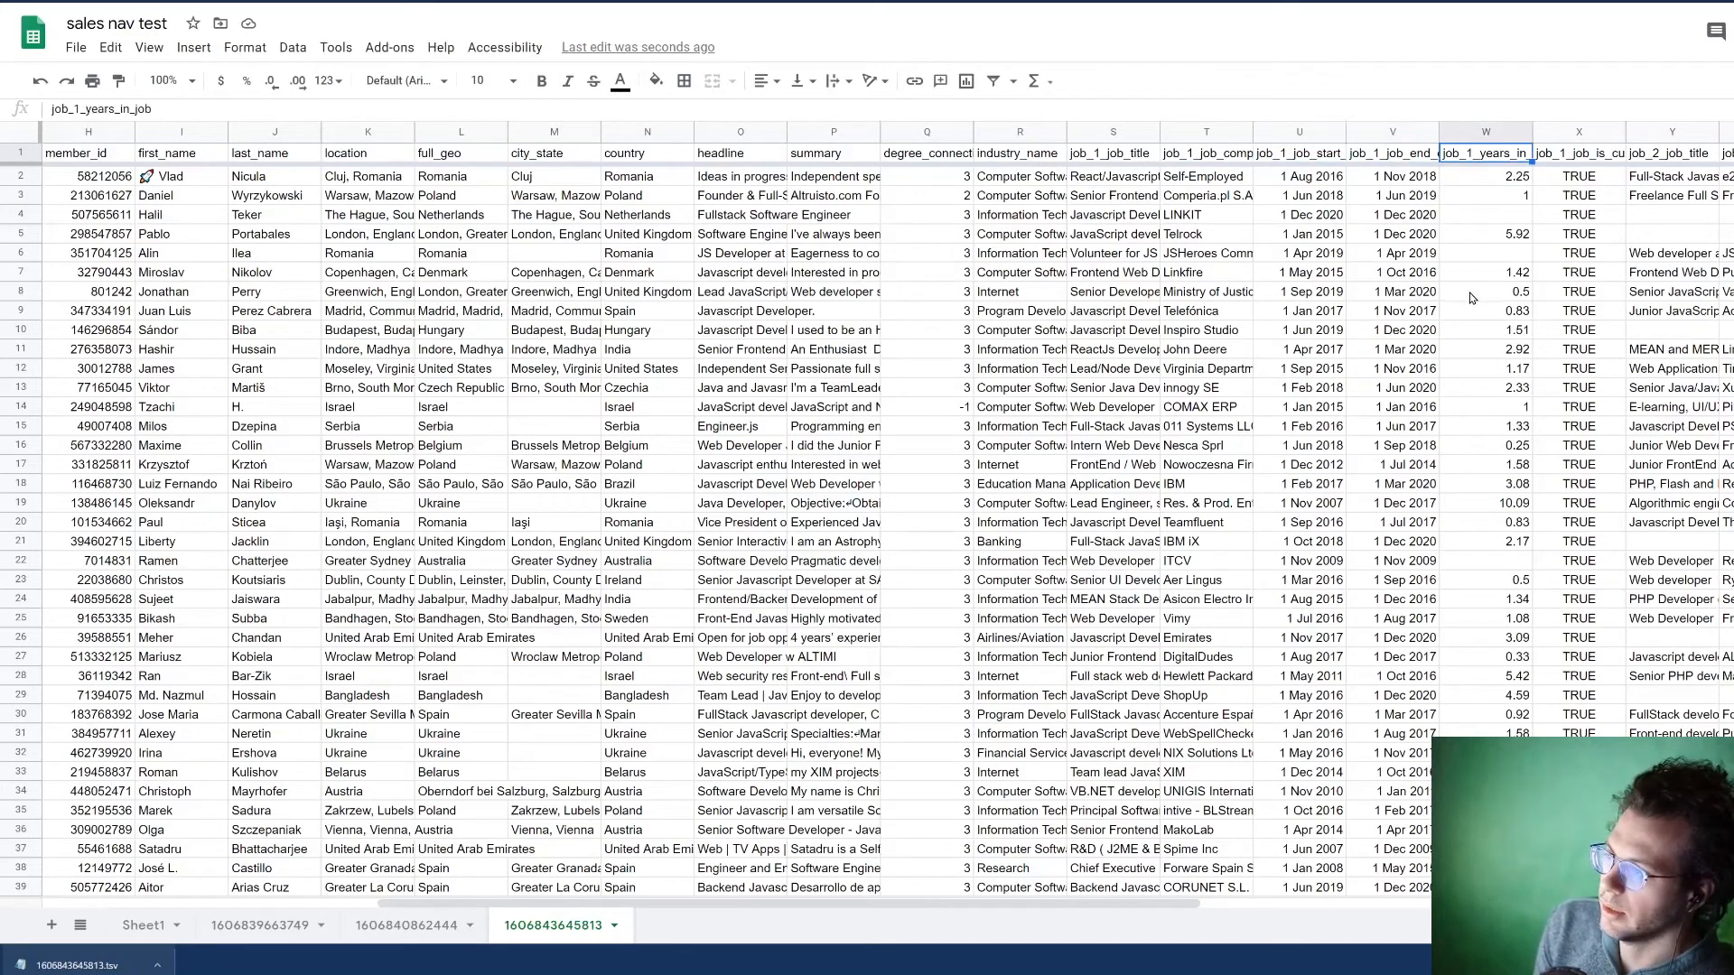
pyautogui.press('Right')
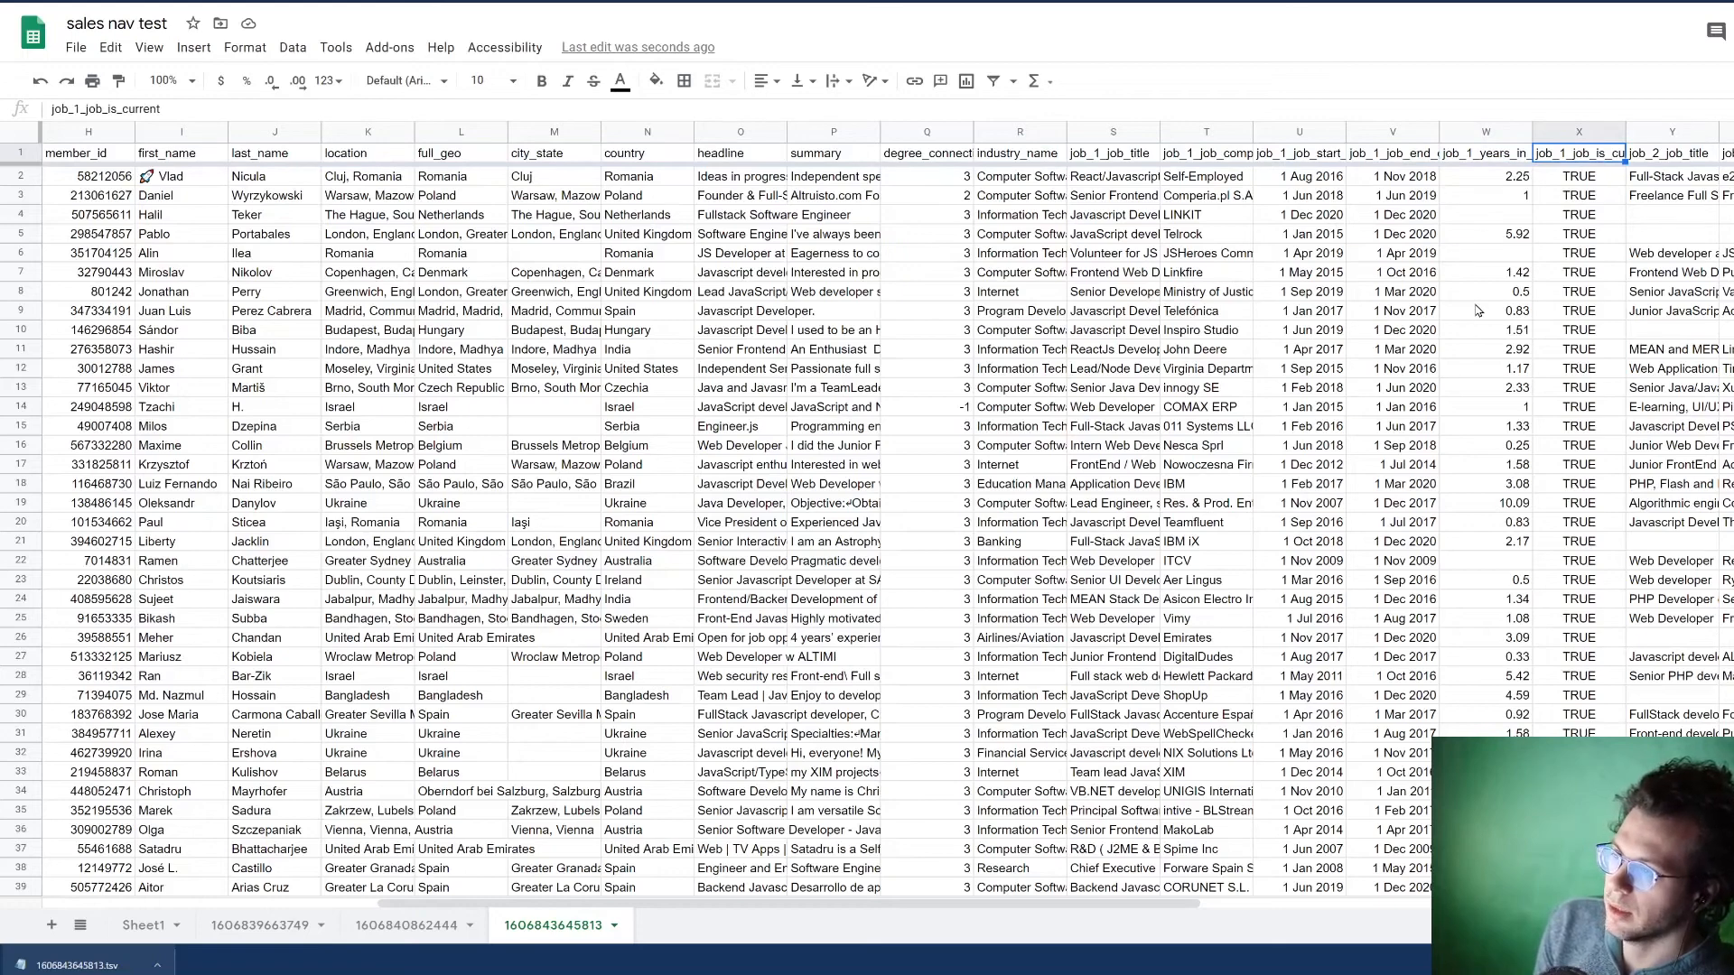
# Step: Examine the headers from job_2_job_title through the remaining job fields up to open_to_opportunities
pyautogui.press('Right')
pyautogui.press('Right')
pyautogui.press('Right')
pyautogui.press('Right')
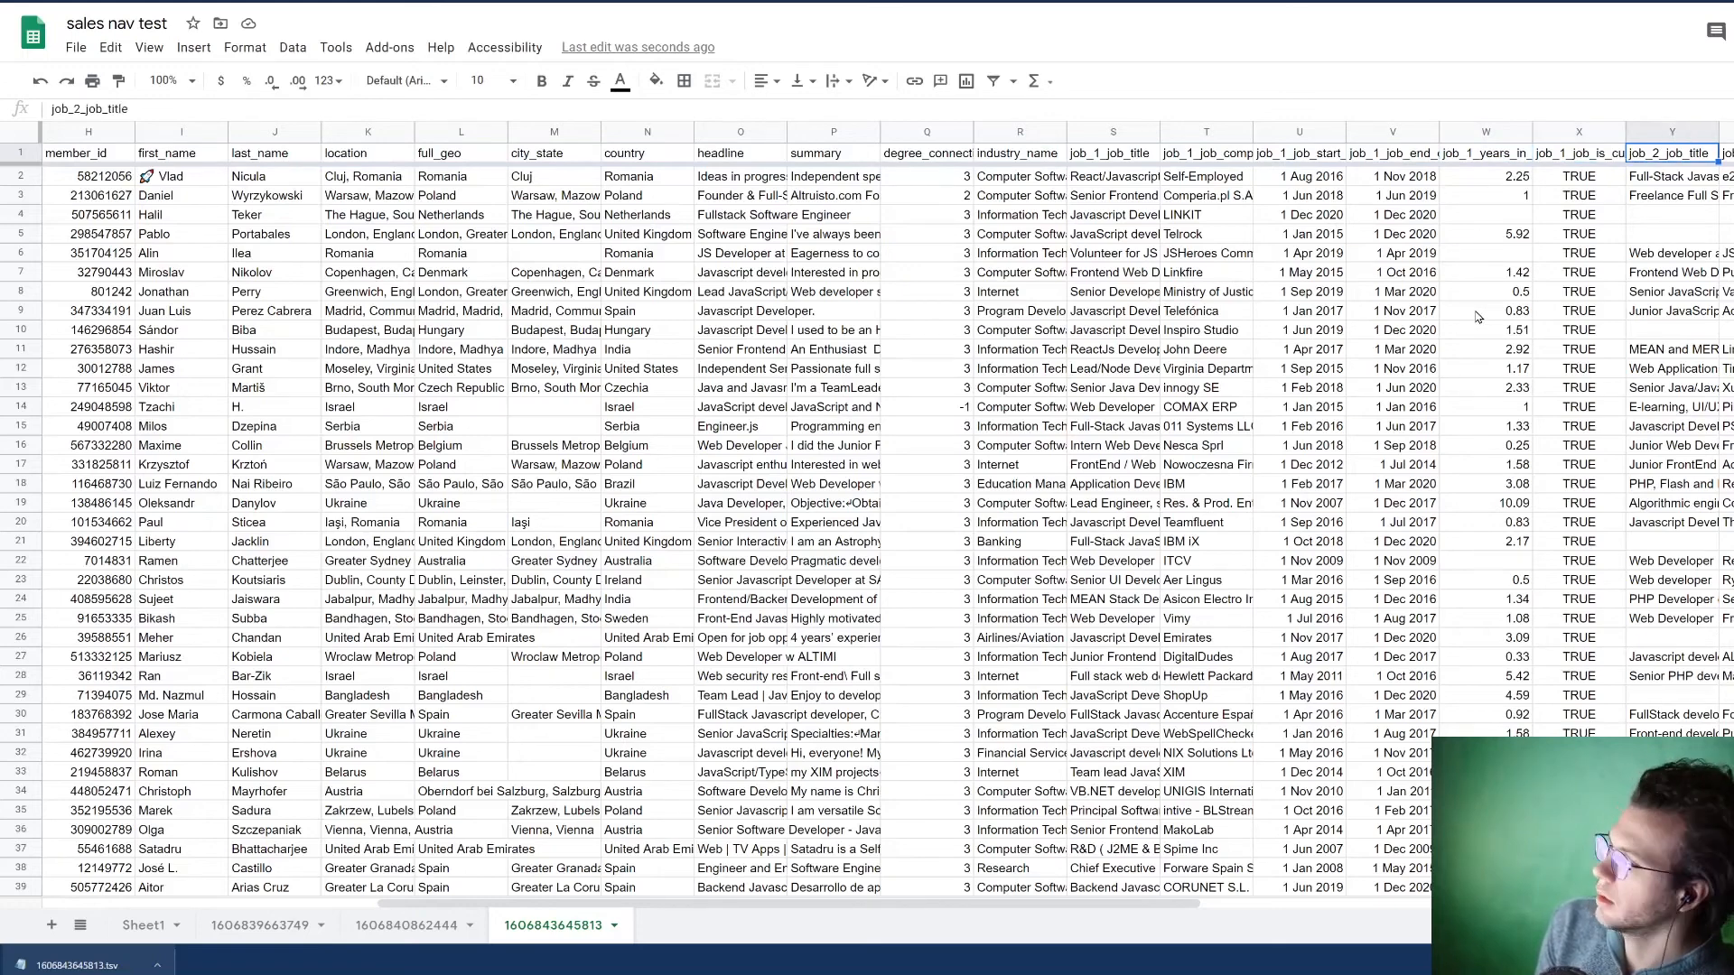
pyautogui.press('Right')
pyautogui.press('Right')
pyautogui.press('Right')
pyautogui.press('Right')
pyautogui.press('Right')
pyautogui.press('Right')
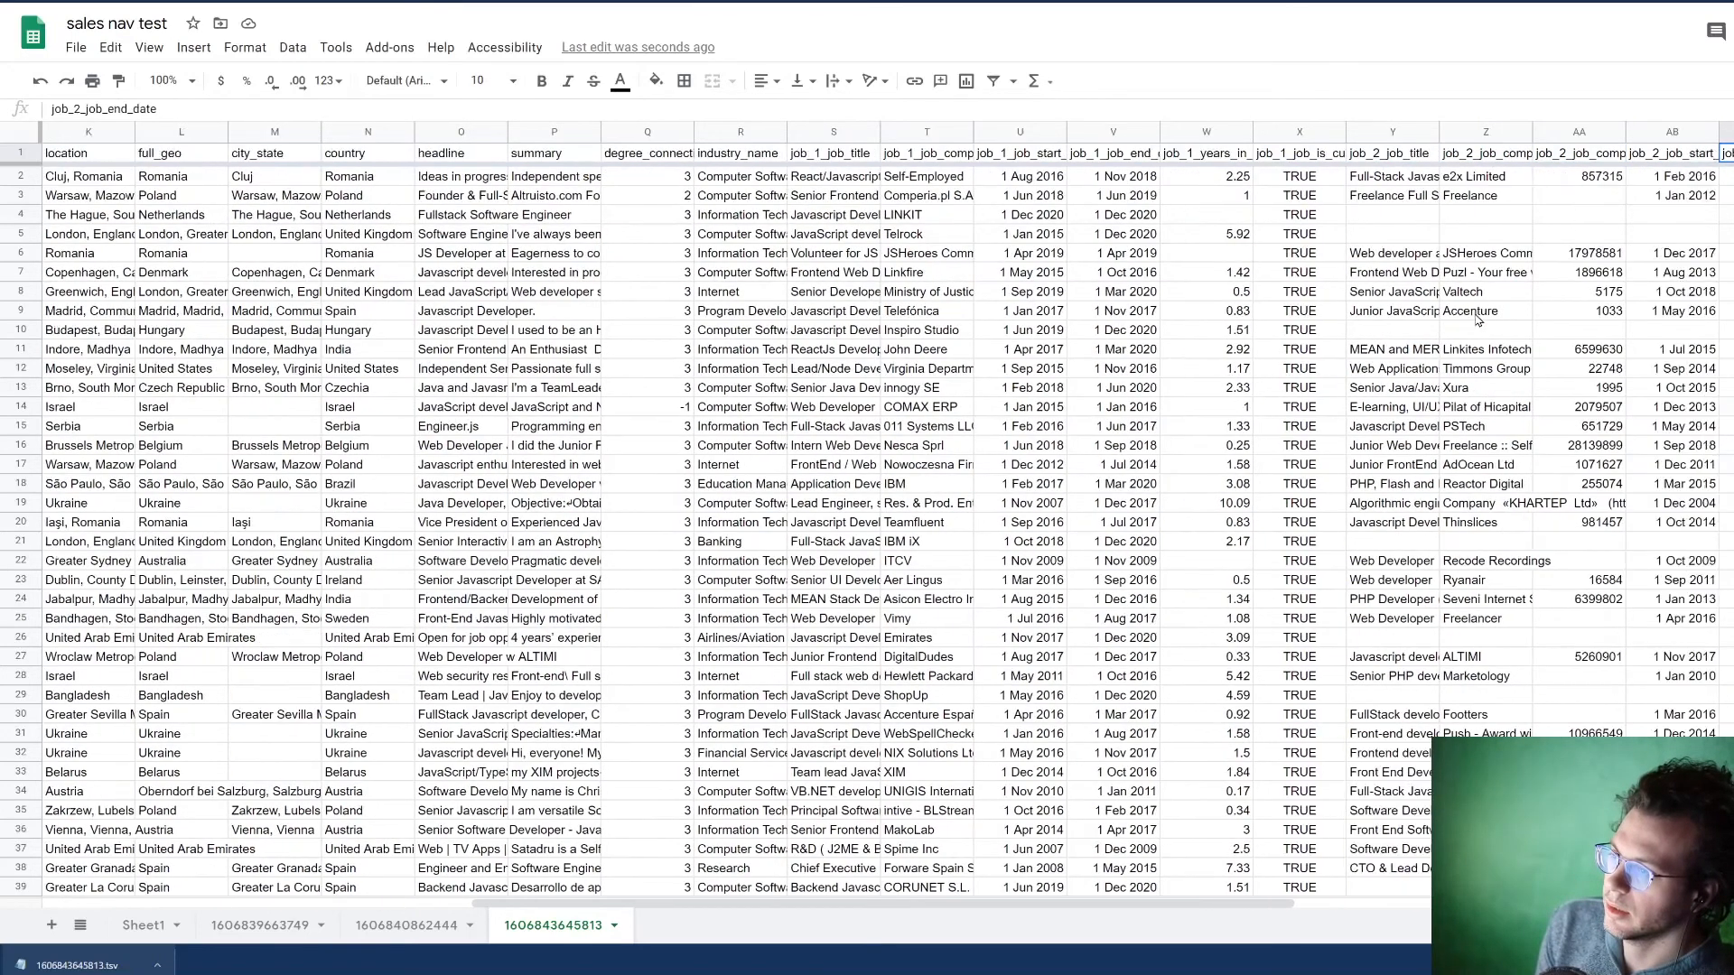
pyautogui.press('Right')
pyautogui.press('Right')
pyautogui.press('Right')
pyautogui.press('Right')
pyautogui.press('Right')
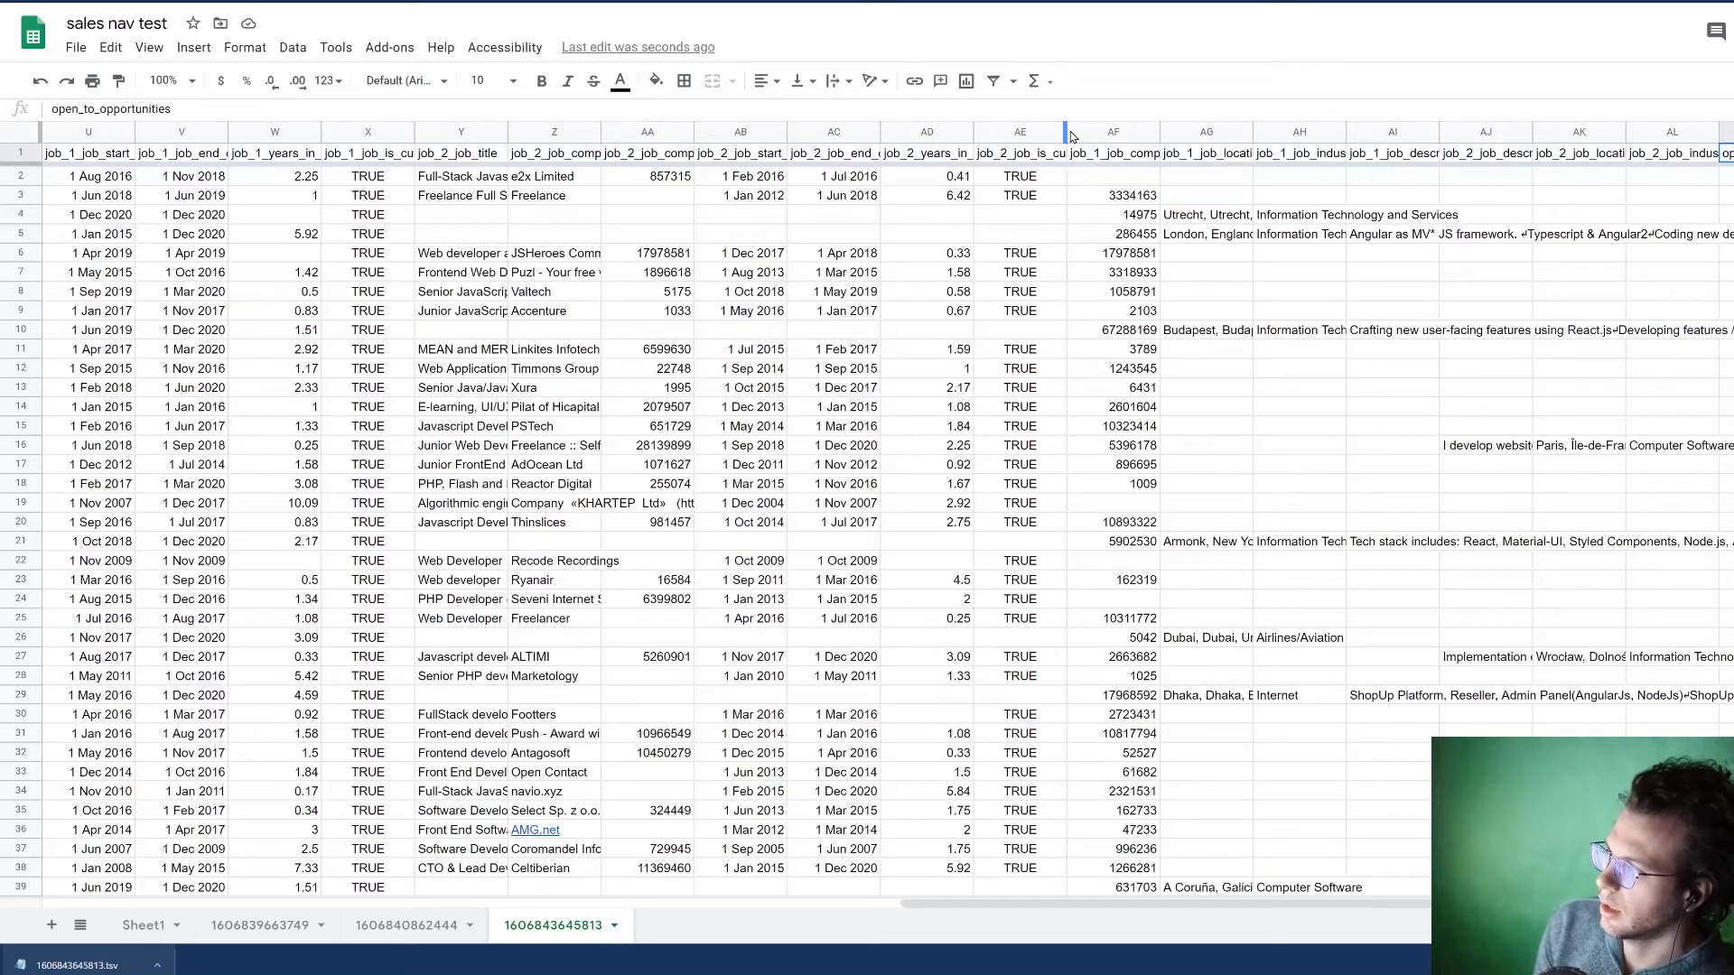
# Step: Highlight the columns from job_1_job_company_id to job_1_job_description and examine which leads have them filled in
pyautogui.moveTo(1109, 132); pyautogui.dragTo(1245, 112)
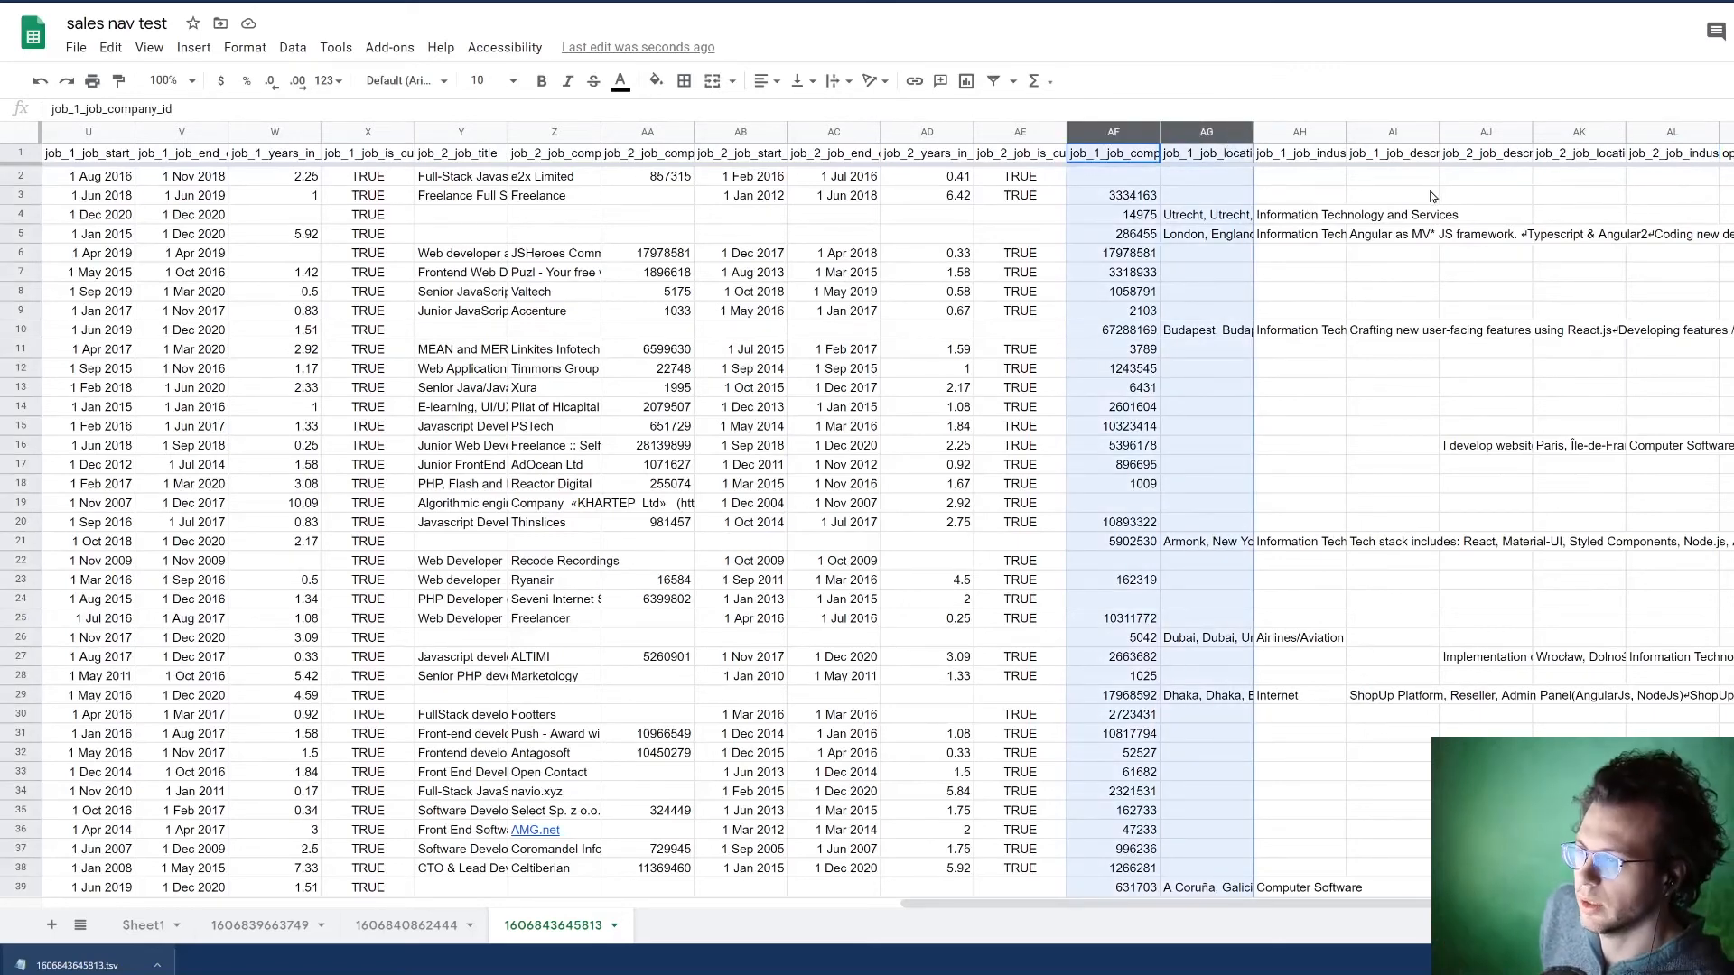
pyautogui.moveTo(1423, 134); pyautogui.dragTo(1143, 133)
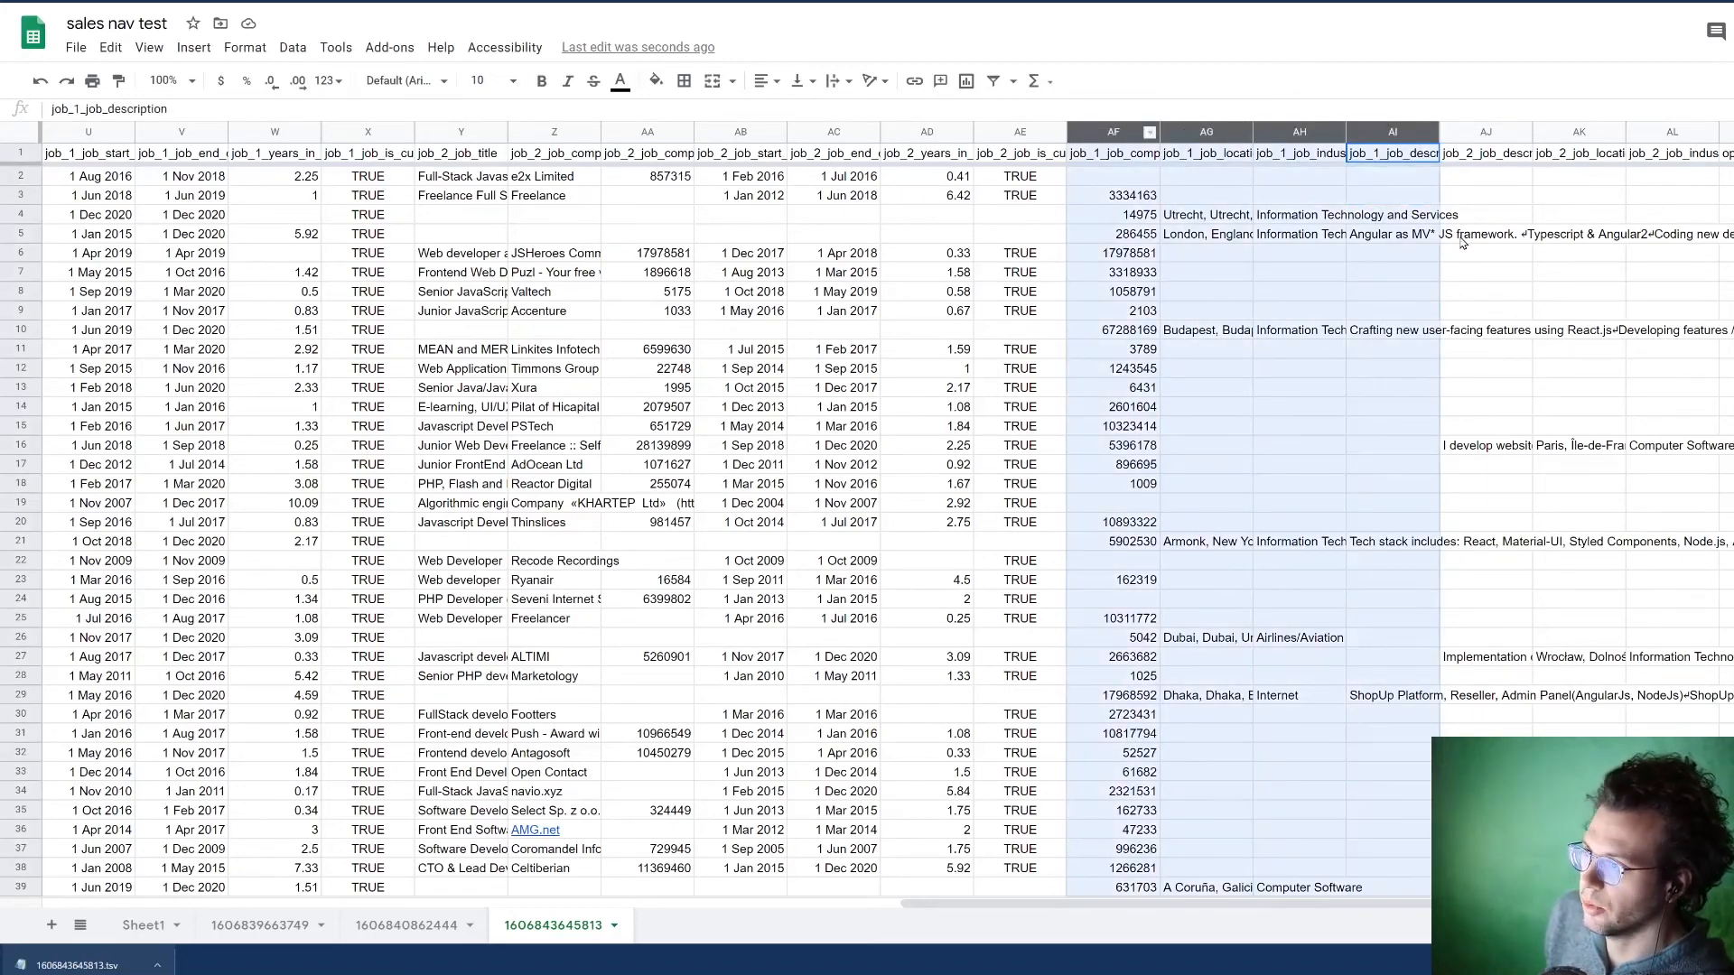
pyautogui.click(1495, 278)
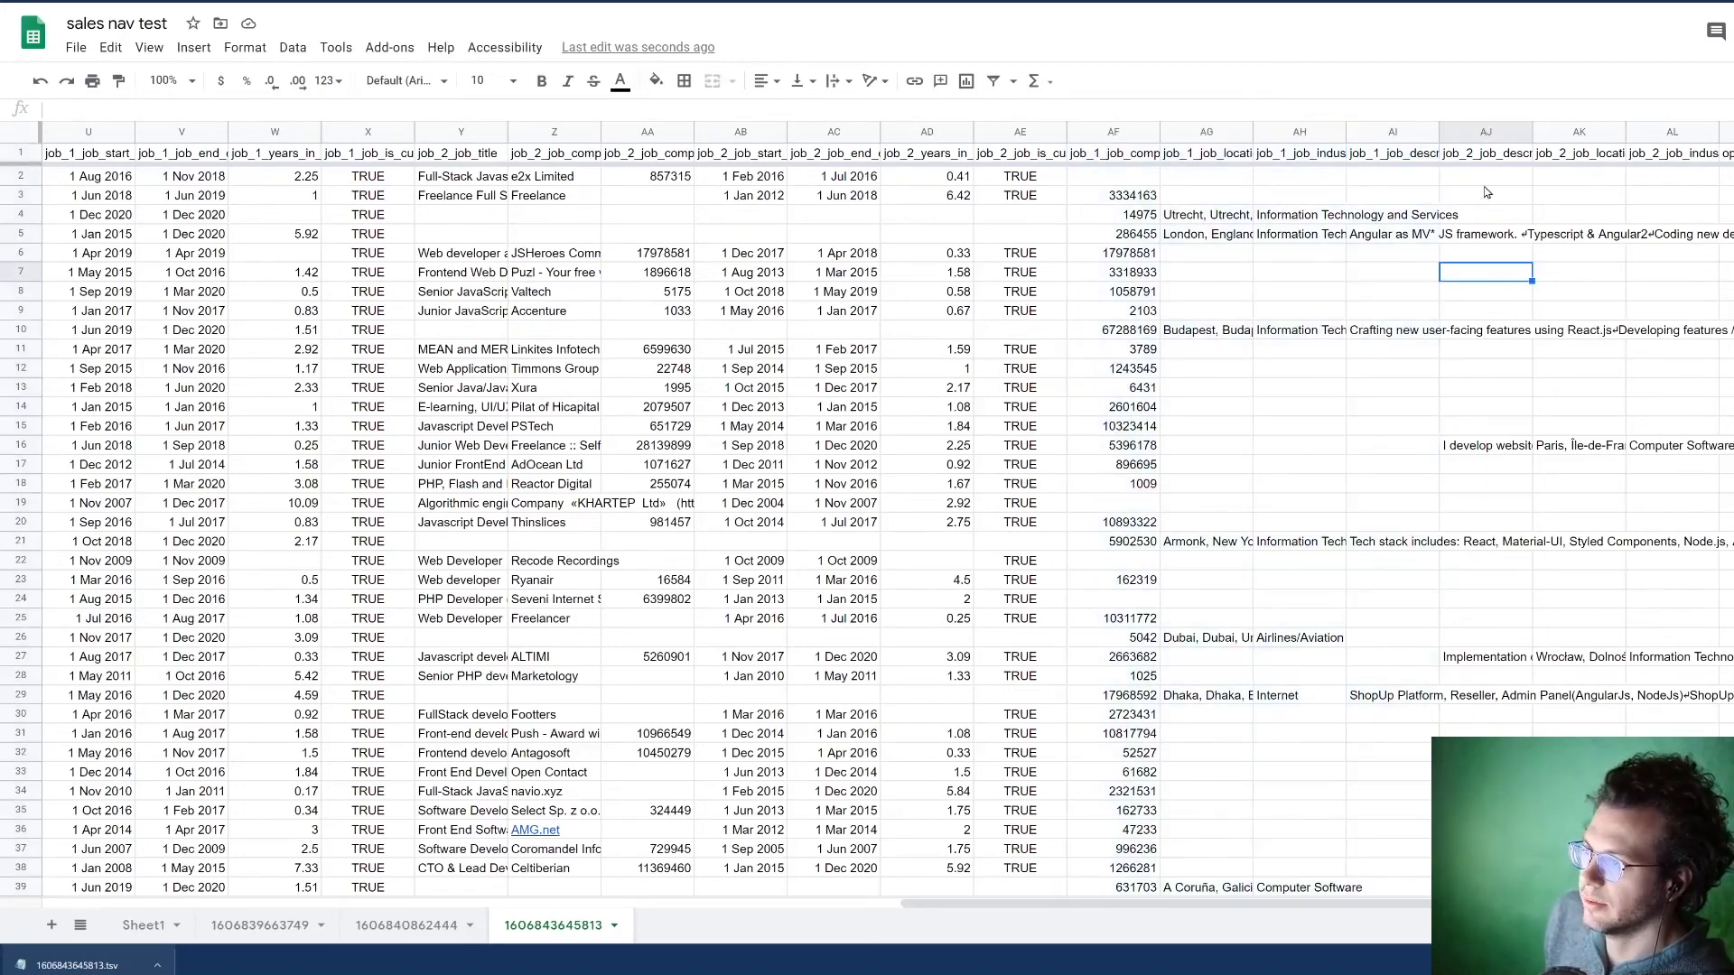
pyautogui.click(1120, 160)
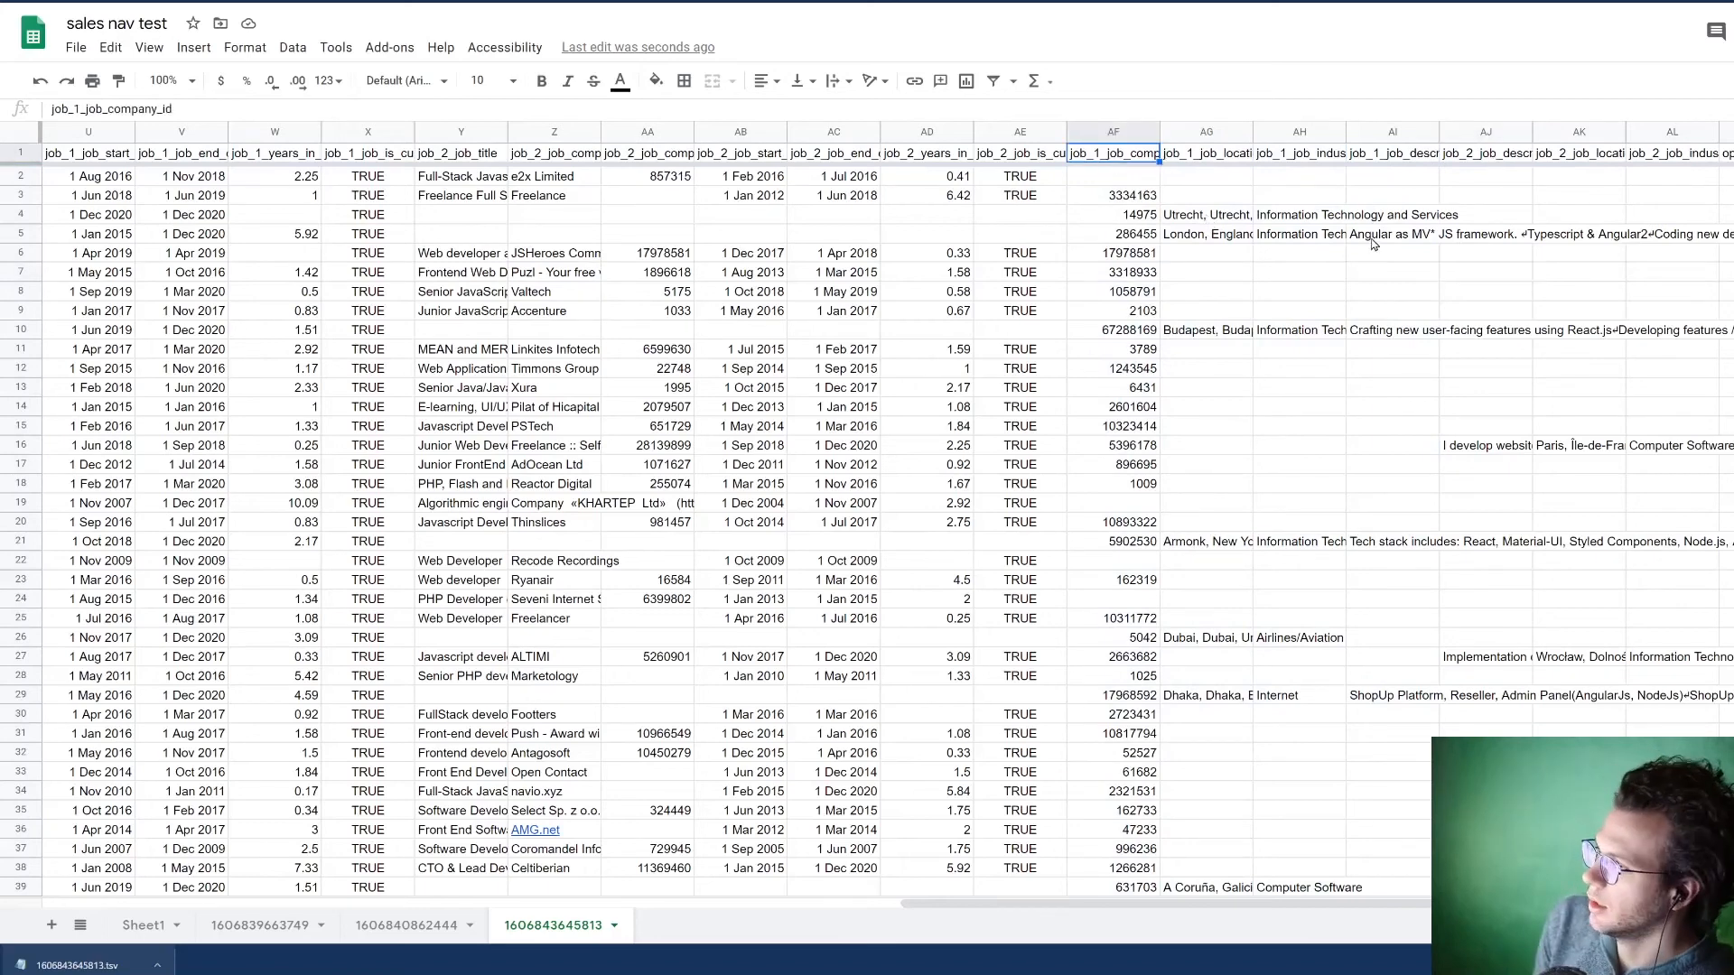
pyautogui.click(1109, 132)
# Step: Step through the headers from job_1_job_location to the end of the header row to review the additional job fields
pyautogui.click(1221, 156)
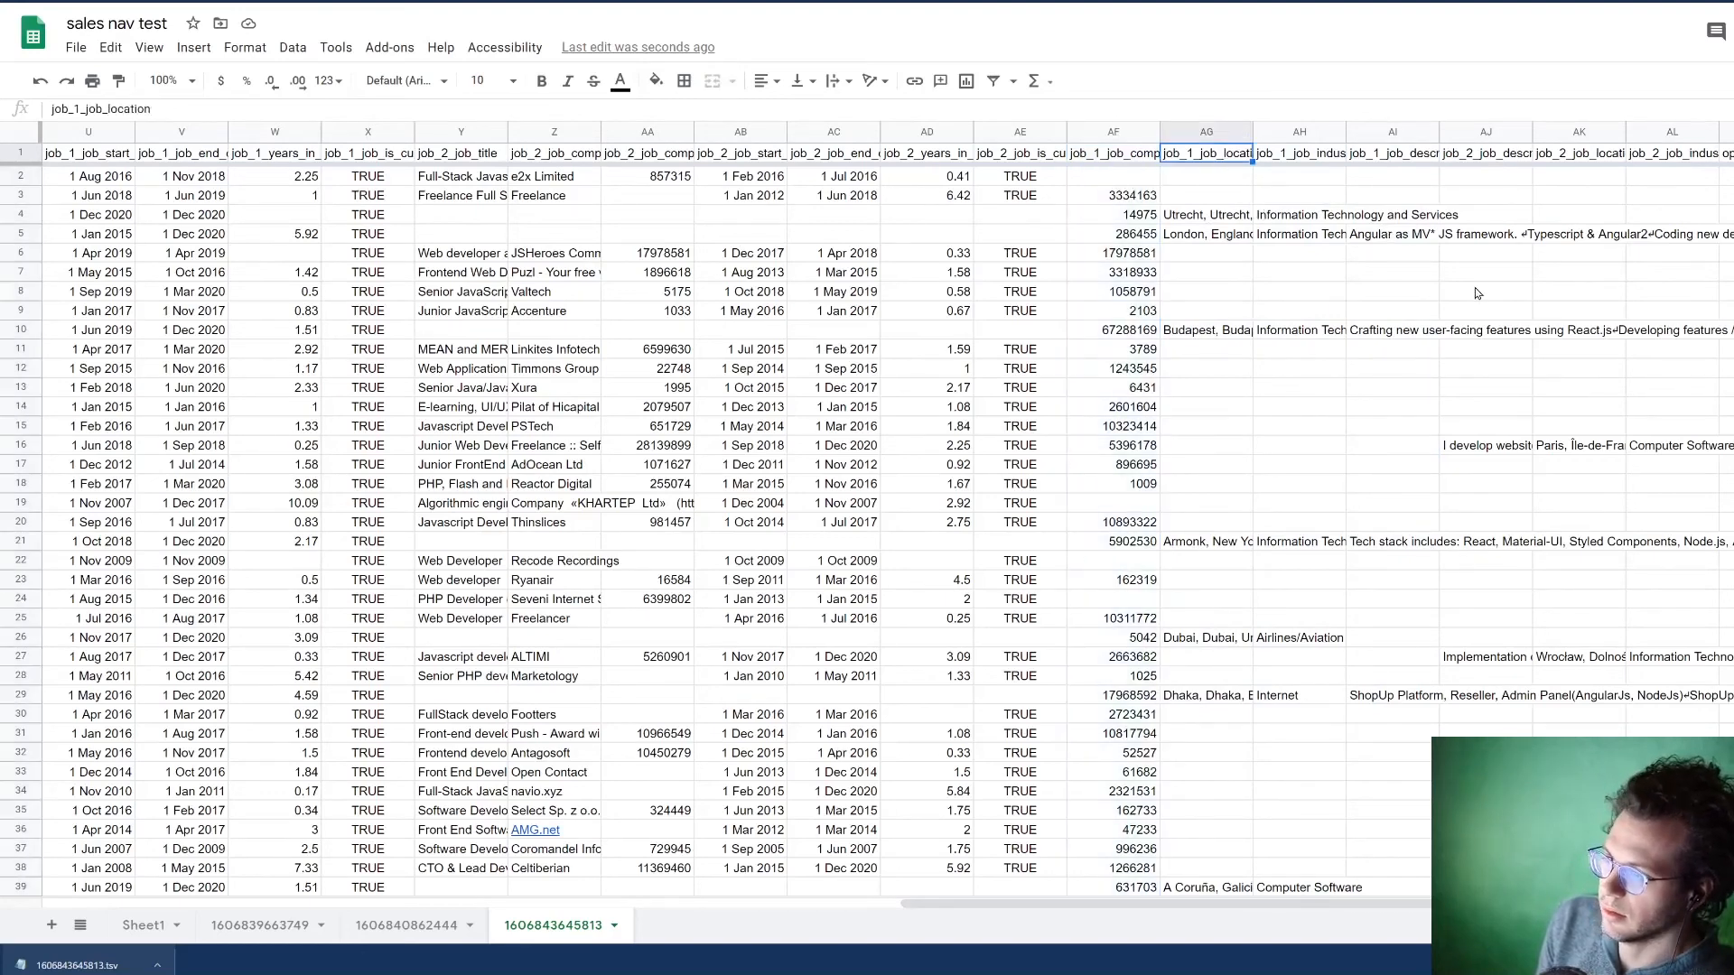
pyautogui.press('Right')
pyautogui.press('Right')
pyautogui.press('Right')
pyautogui.press('Right')
pyautogui.press('Right')
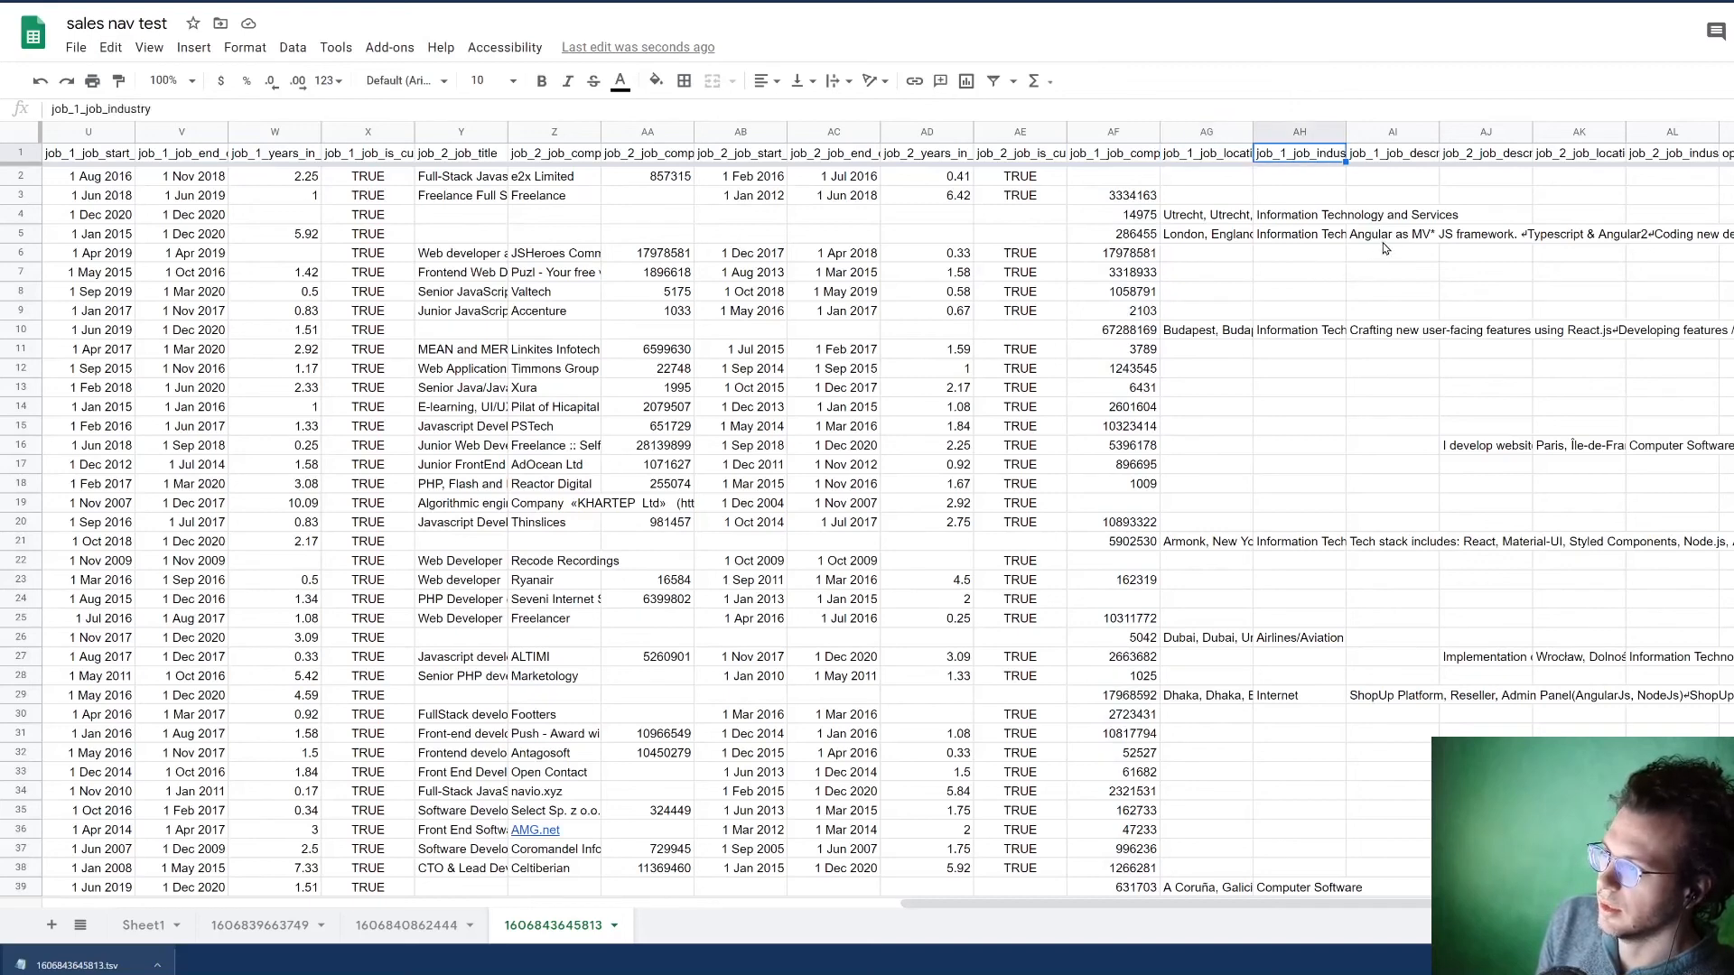
pyautogui.press('Right')
pyautogui.press('Right')
pyautogui.press('Right')
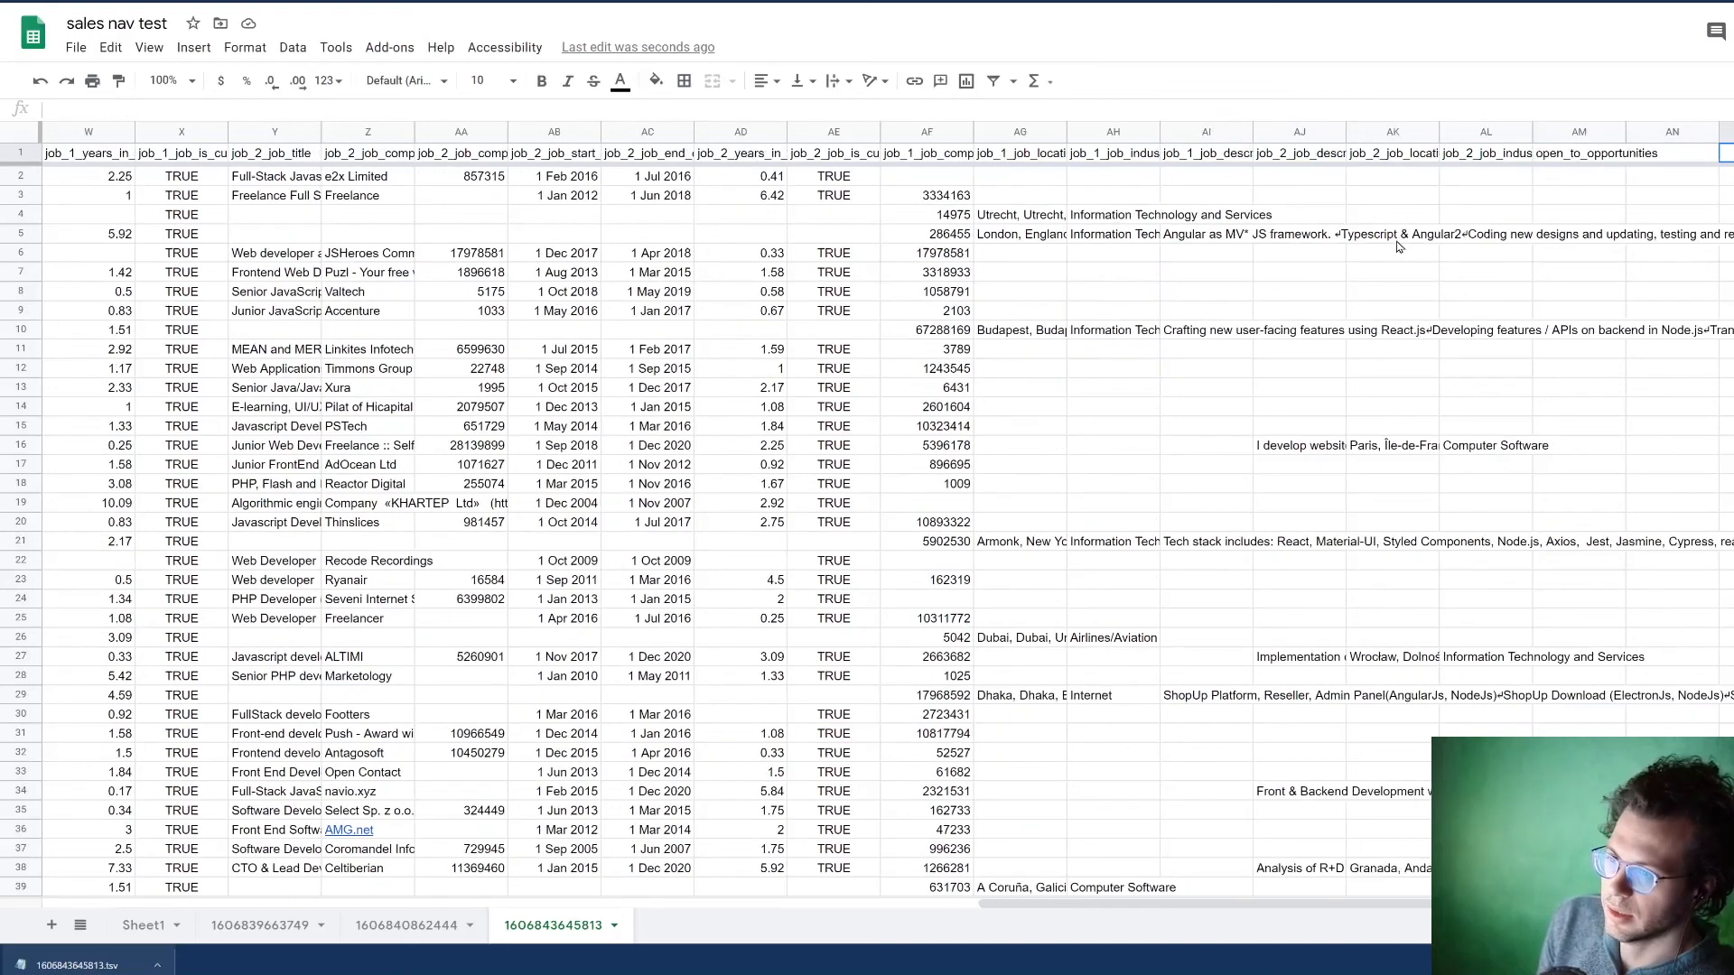
# Step: Find the first filled cell in the open_to_opportunities column, and return to the sales_niid header
pyautogui.click(1561, 158)
pyautogui.click(1554, 178)
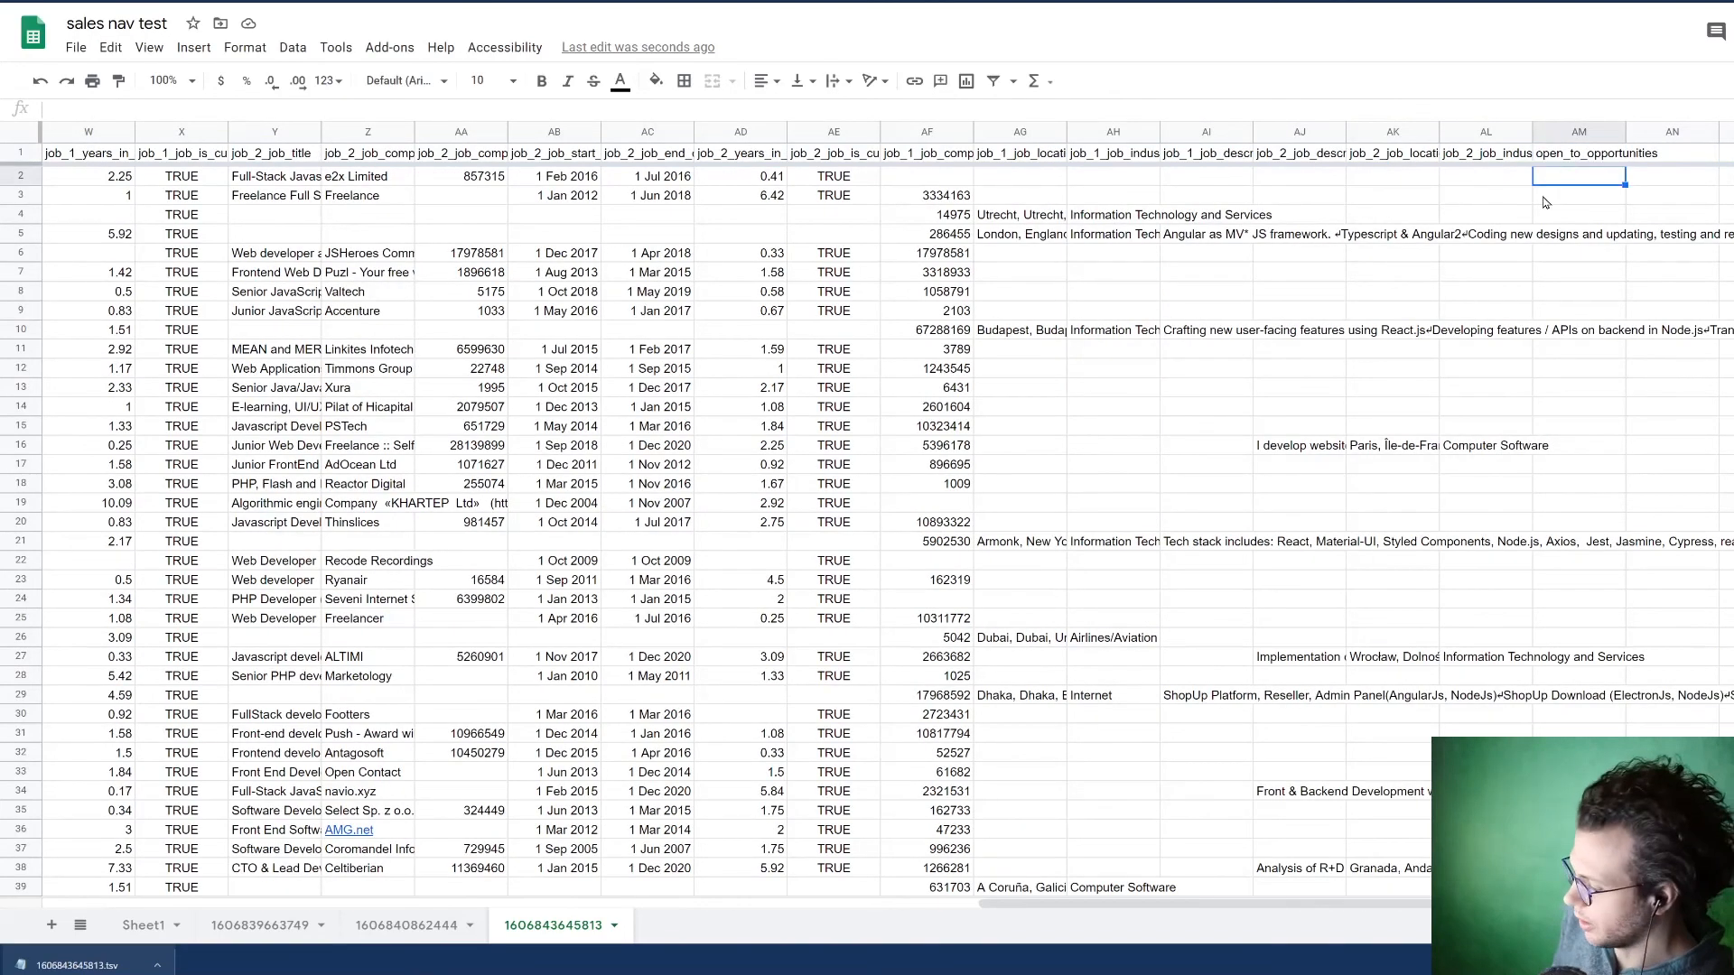
pyautogui.hotkey('ctrl', 'Down')
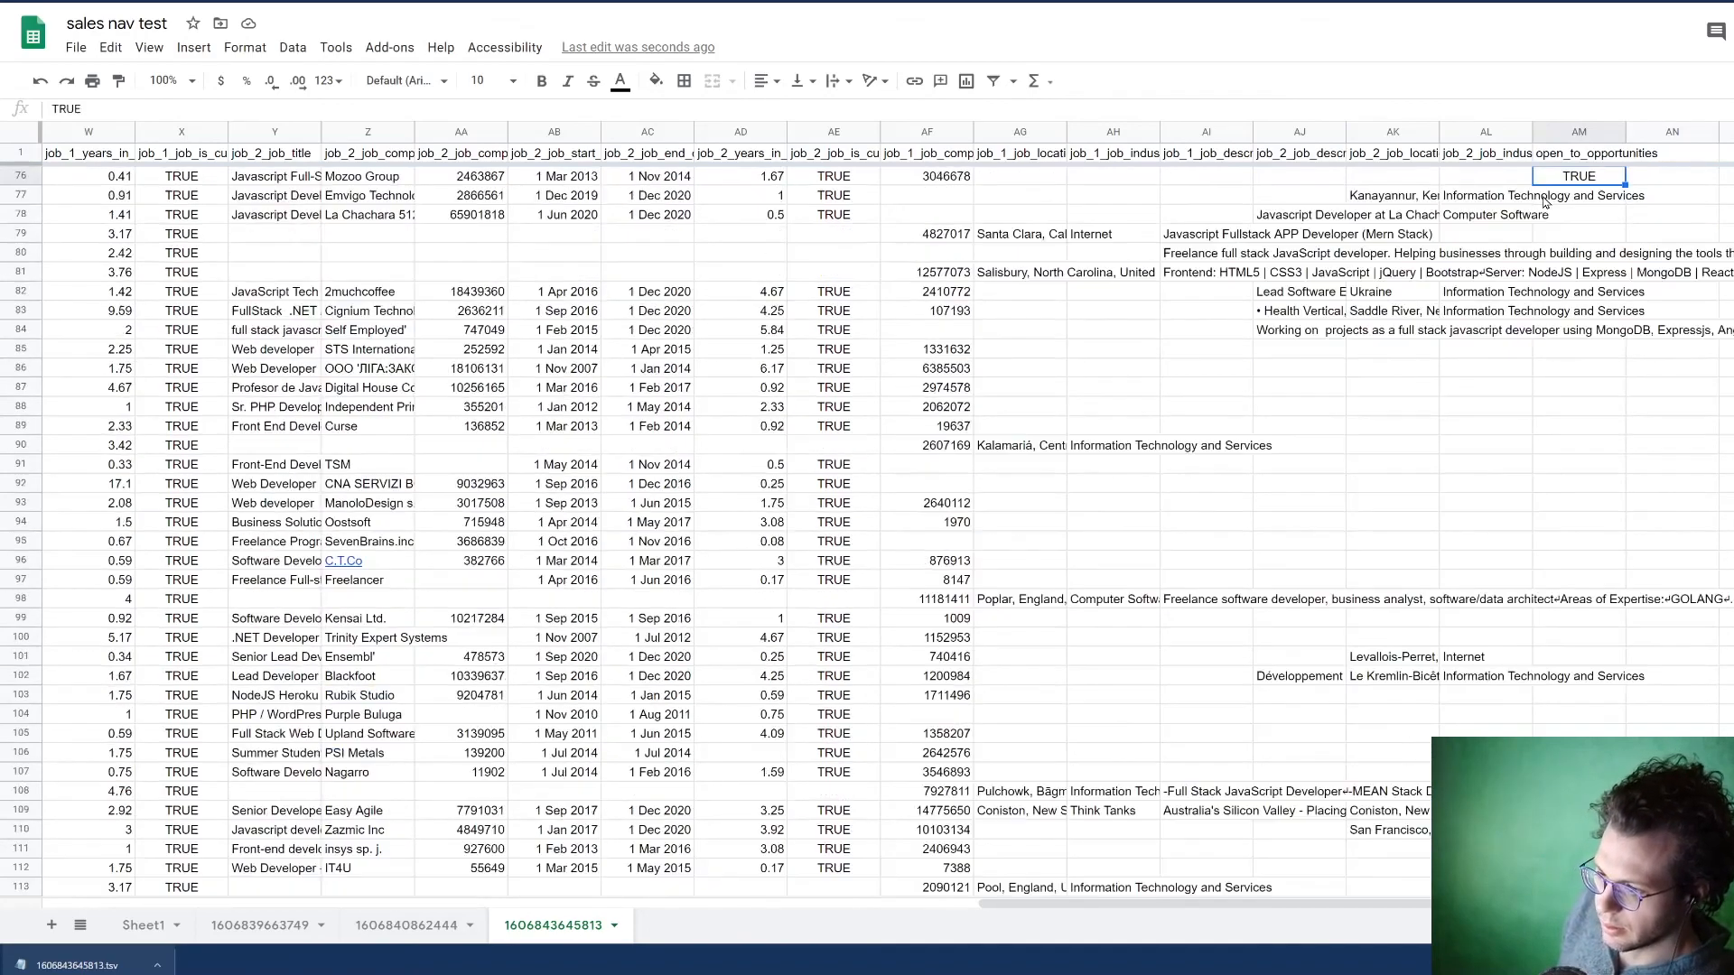
pyautogui.hotkey('ctrl', 'Up')
pyautogui.press('Left')
pyautogui.hotkey('ctrl', 'Left')
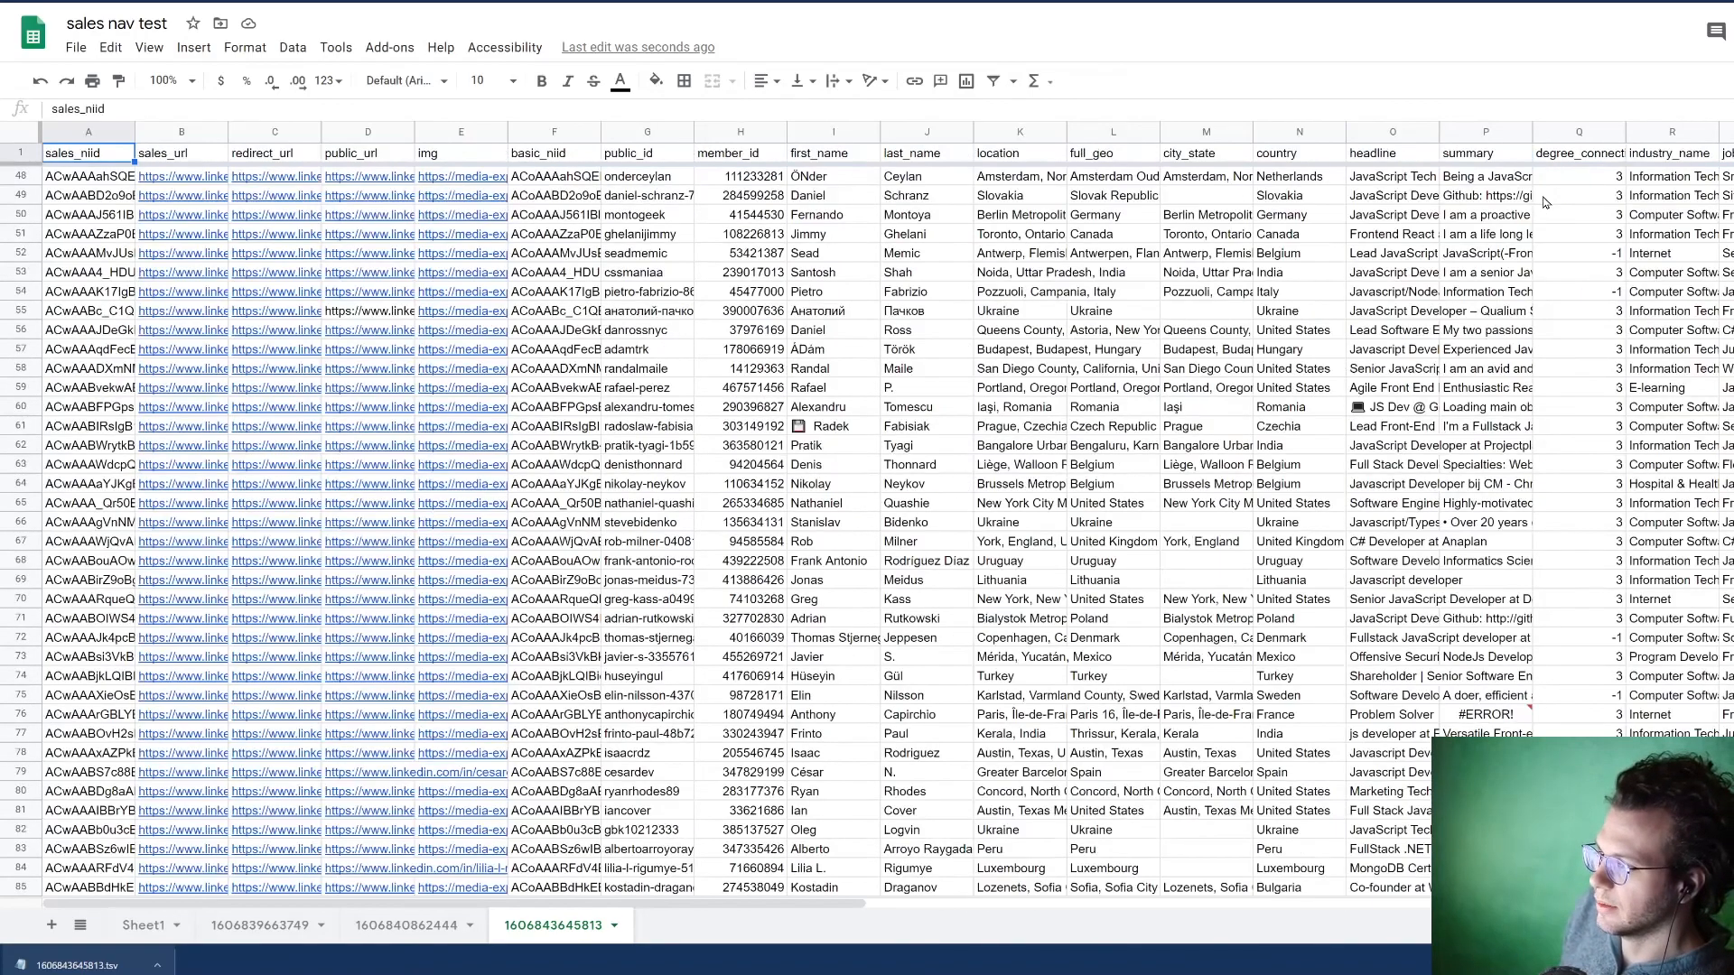